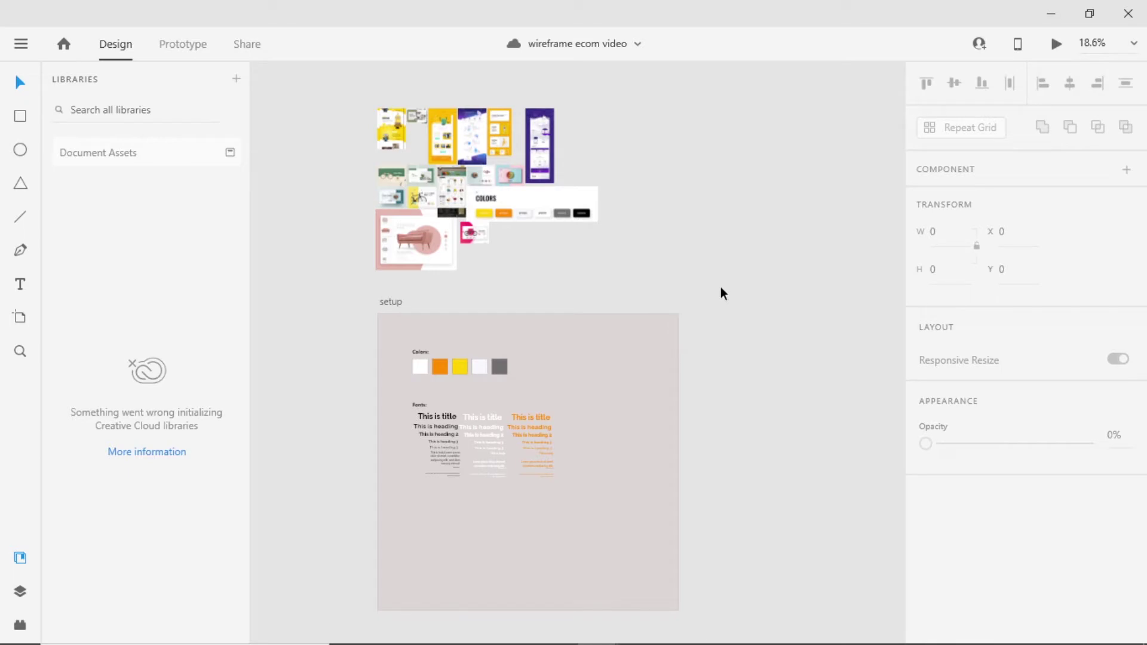
# Duplicate the homepage wireframe artboard and place the copy just below the setup artboard.
pyautogui.keyDown('ctrl'); pyautogui.scroll(-3, 684, 228); pyautogui.keyUp('ctrl')
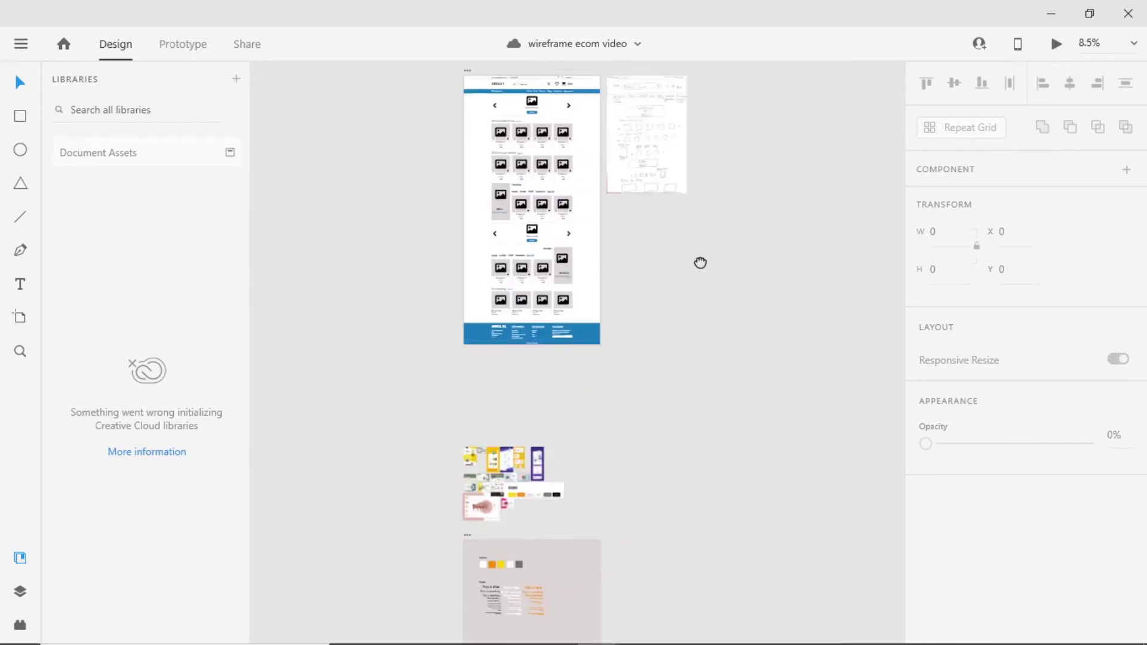
pyautogui.scroll(1, 699, 261)
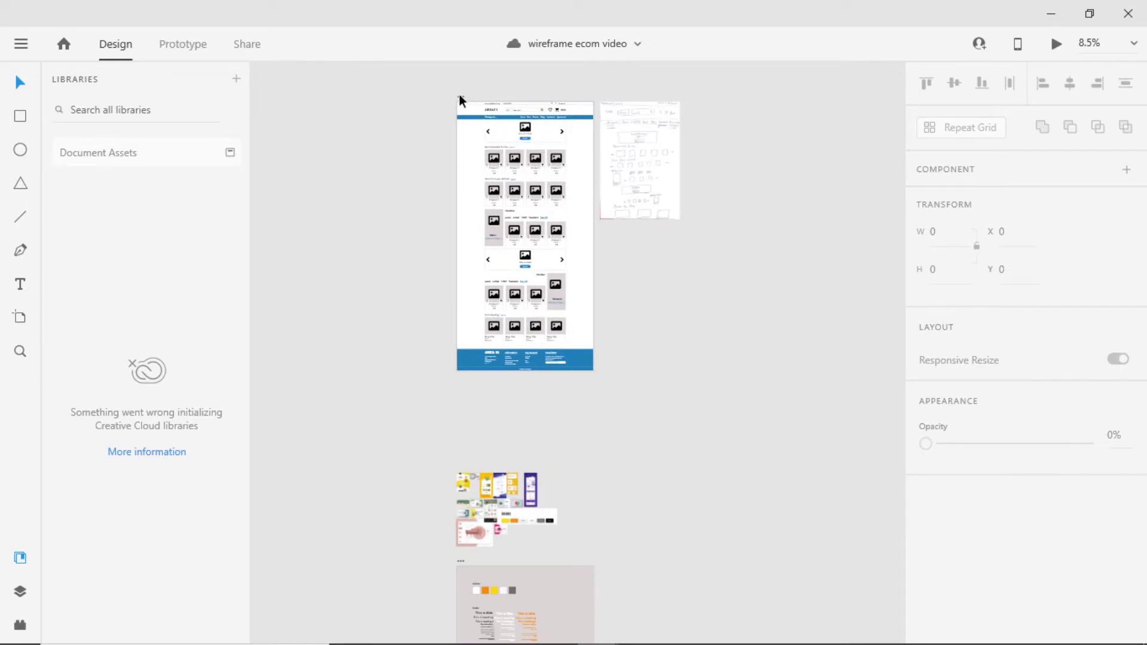
pyautogui.moveTo(459, 94); pyautogui.dragTo(459, 464)
pyautogui.scroll(-4, 626, 466)
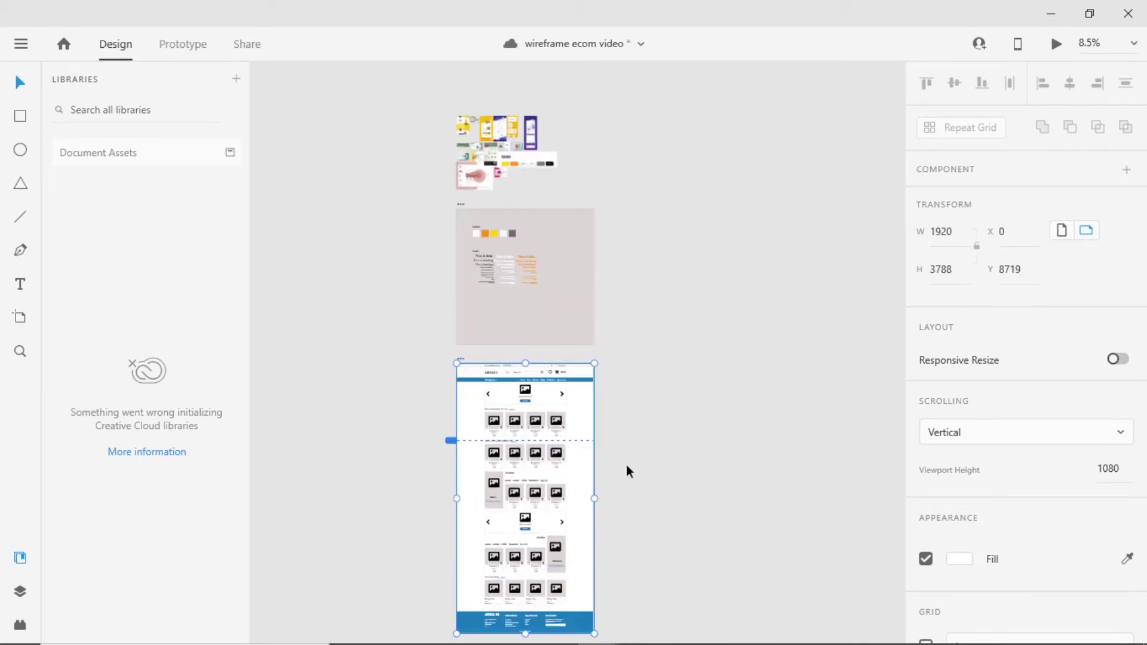
# Rename the copied homepage artboard as "homepage hf".
pyautogui.keyDown('ctrl'); pyautogui.scroll(3, 564, 432); pyautogui.keyUp('ctrl')
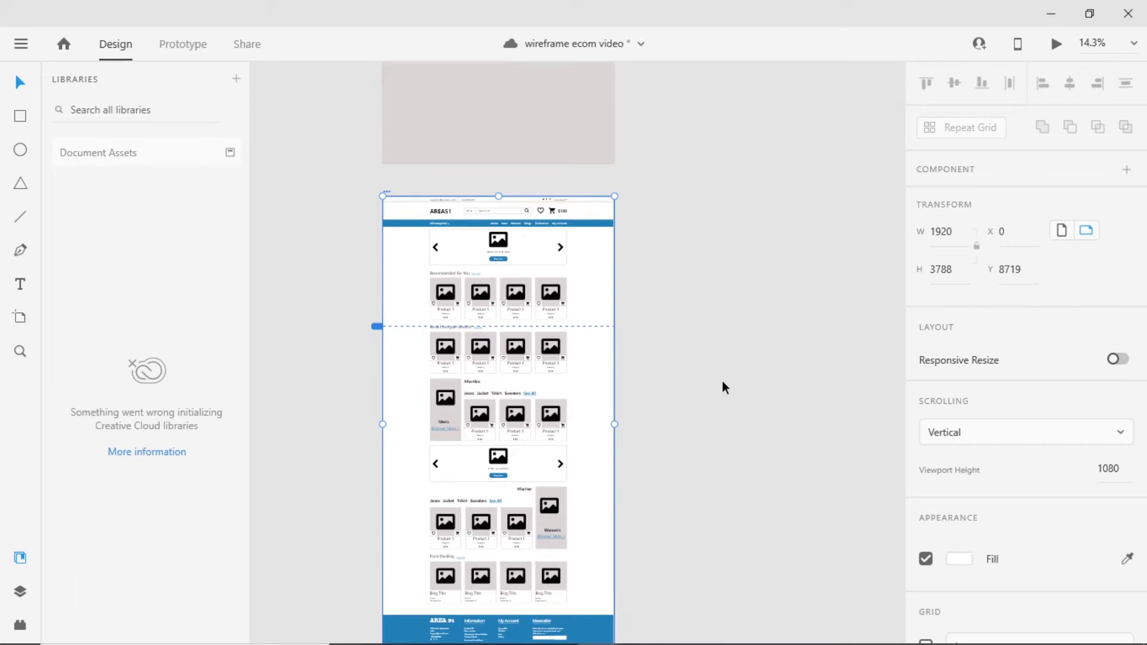
pyautogui.keyDown('ctrl'); pyautogui.scroll(5, 431, 185); pyautogui.keyUp('ctrl')
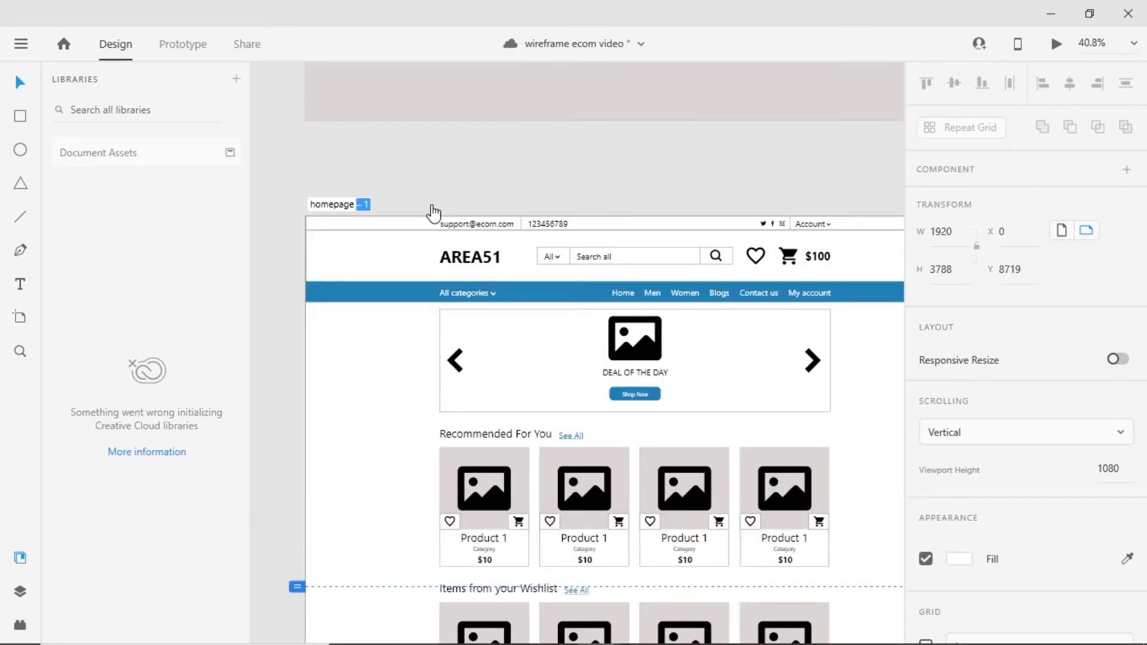
pyautogui.write('hf')
pyautogui.press('Return')
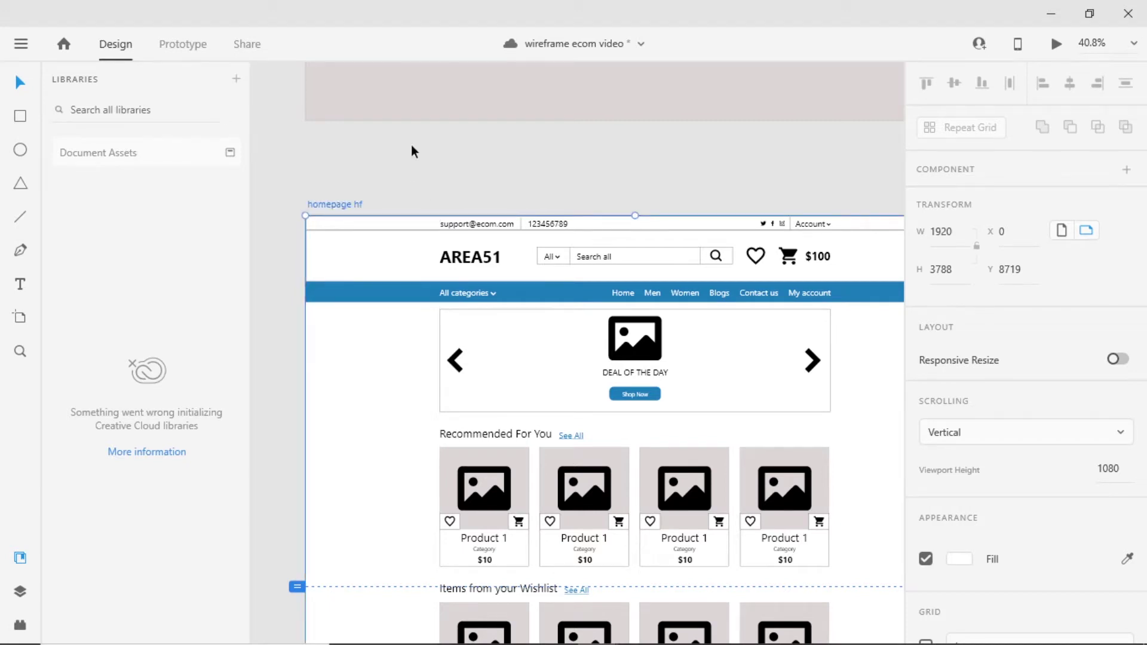
# Delete all wireframe content from the homepage hf artboard, leaving the artboard empty.
pyautogui.hotkey('ctrl', '0')
pyautogui.moveTo(589, 601); pyautogui.dragTo(365, 178)
pyautogui.press('Delete')
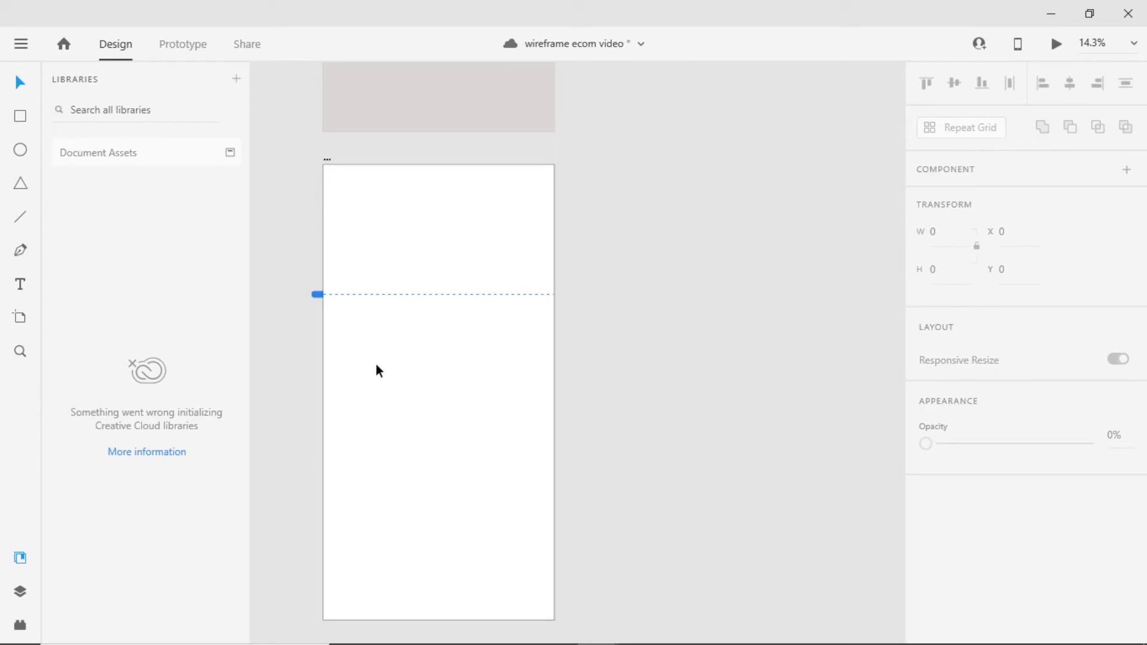
# Draw a rectangle about 1920 by 1691 from the artboard's upper-left corner across its full width.
pyautogui.click(20, 116)
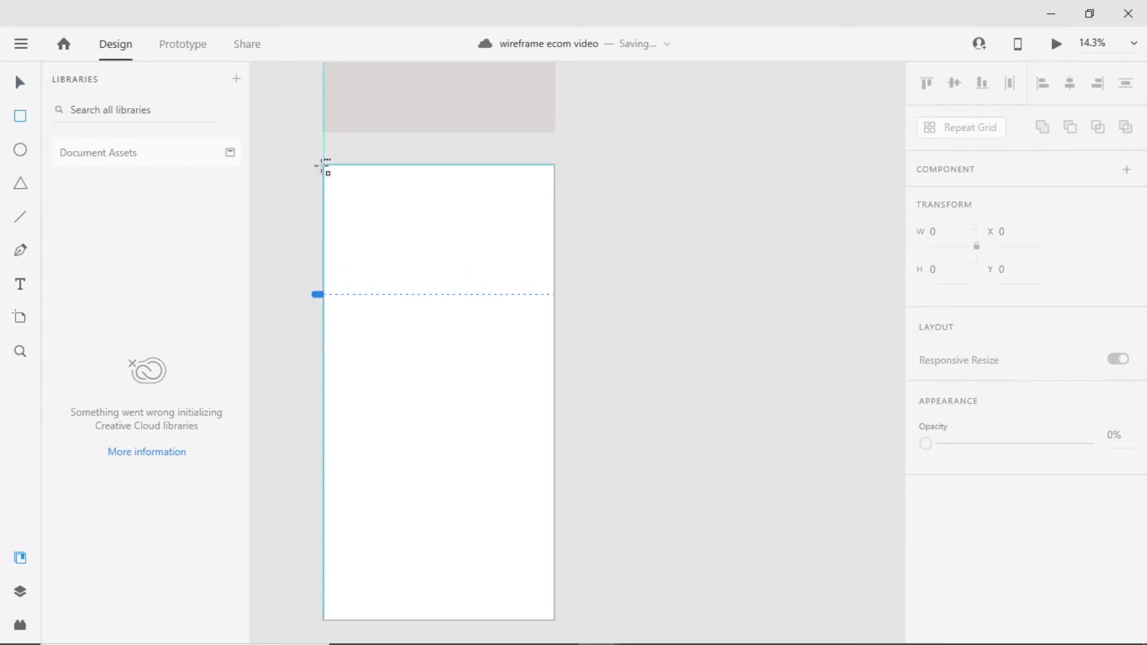
pyautogui.moveTo(323, 165)
pyautogui.mouseDown()
pyautogui.moveTo(359, 217)
pyautogui.moveTo(529, 379)
pyautogui.moveTo(552, 367)
pyautogui.mouseUp()
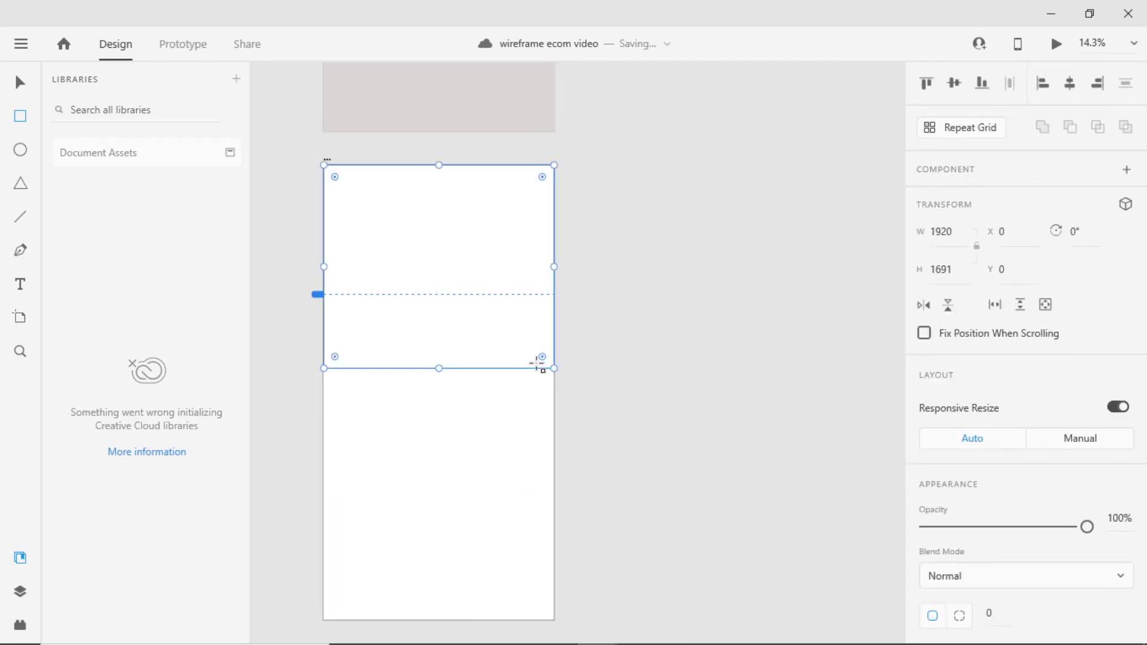
pyautogui.press('v')
# Remove the rectangle's border and fill it with a linear gradient from orange #FE8D01 to yellow #FFD202.
pyautogui.scroll(-5, 978, 519)
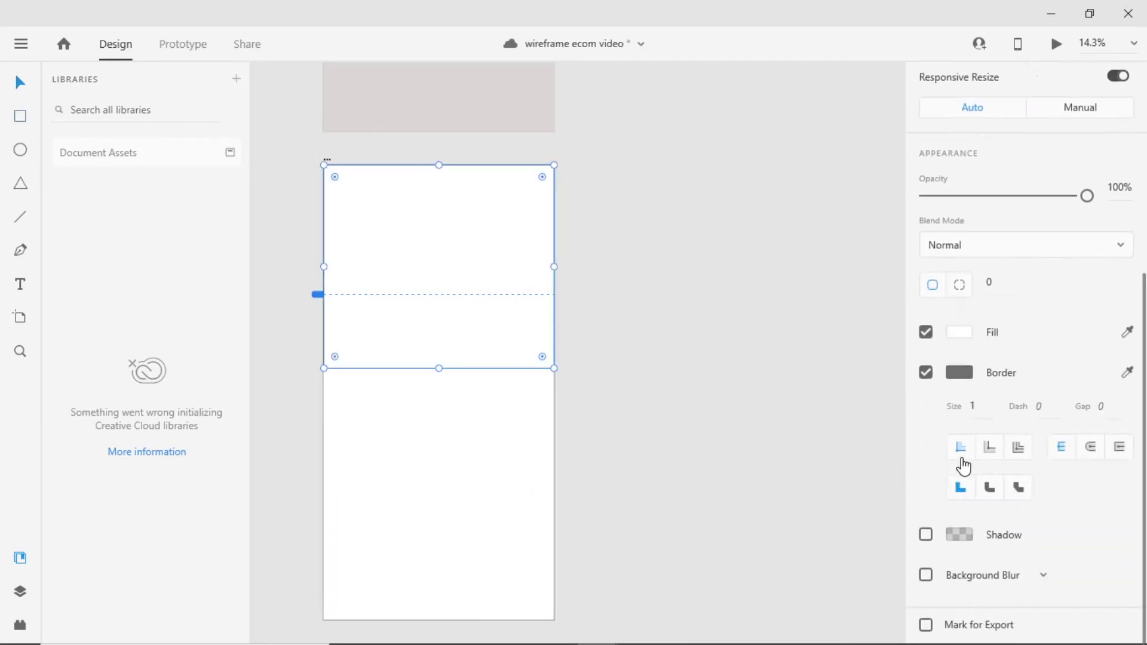
pyautogui.click(926, 372)
pyautogui.click(959, 454)
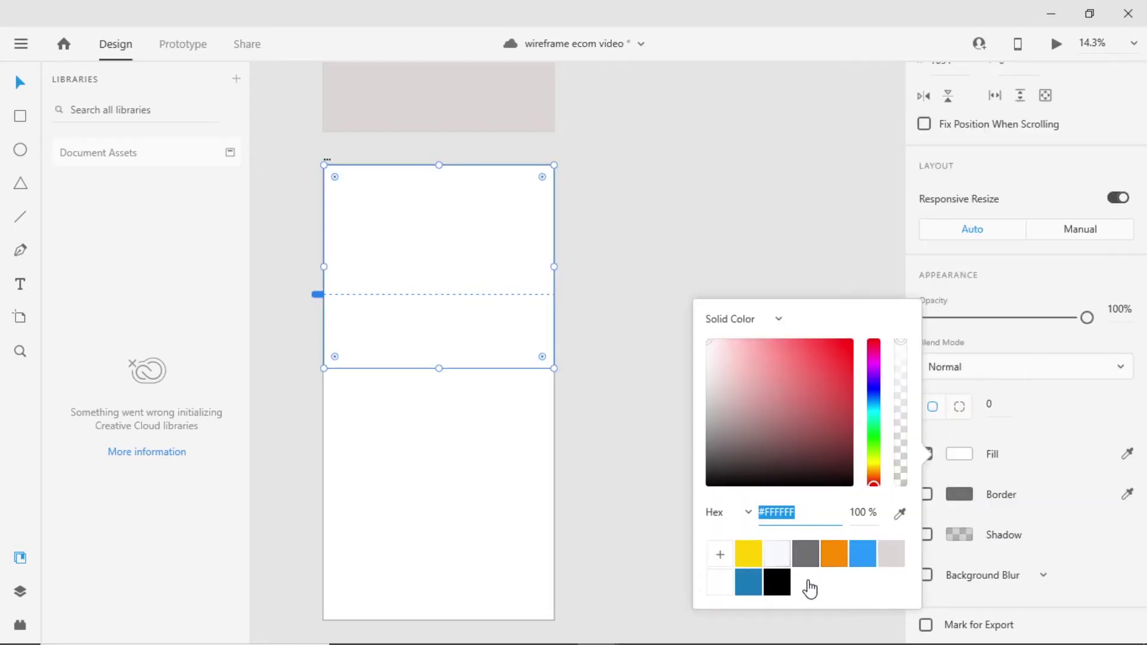
pyautogui.click(780, 322)
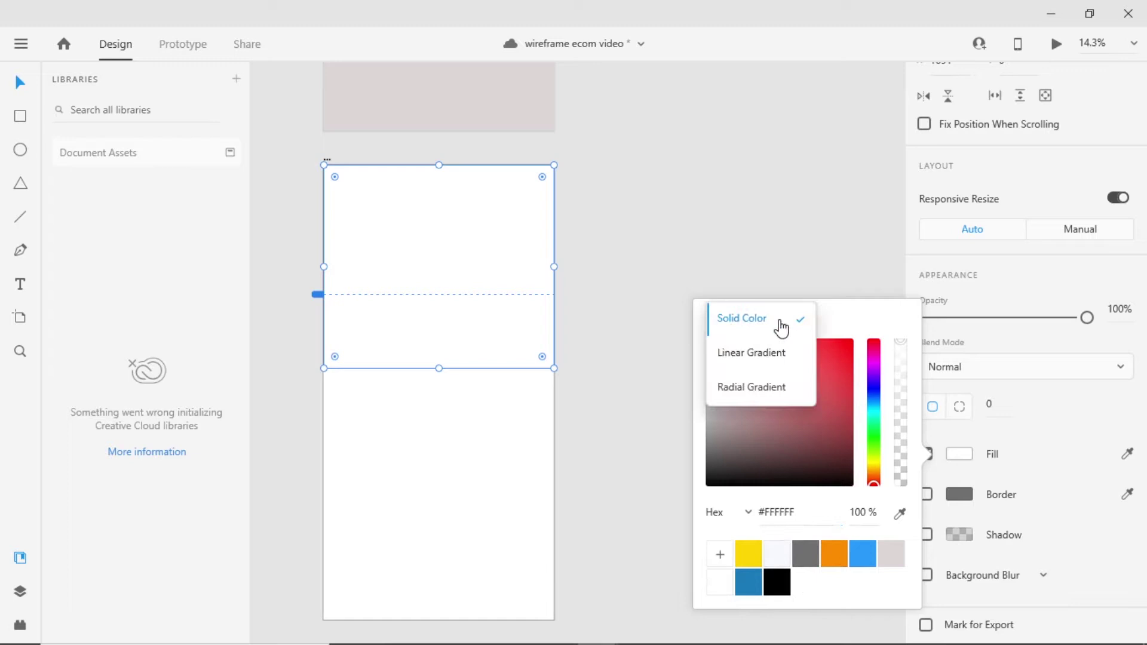
pyautogui.click(764, 357)
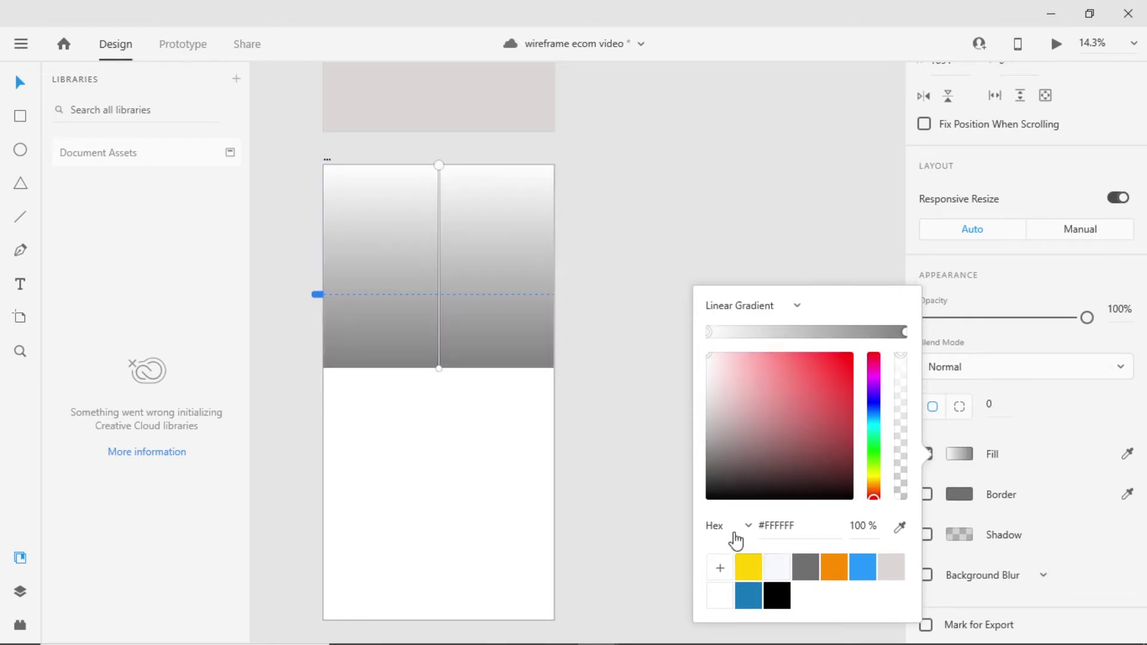
pyautogui.click(834, 571)
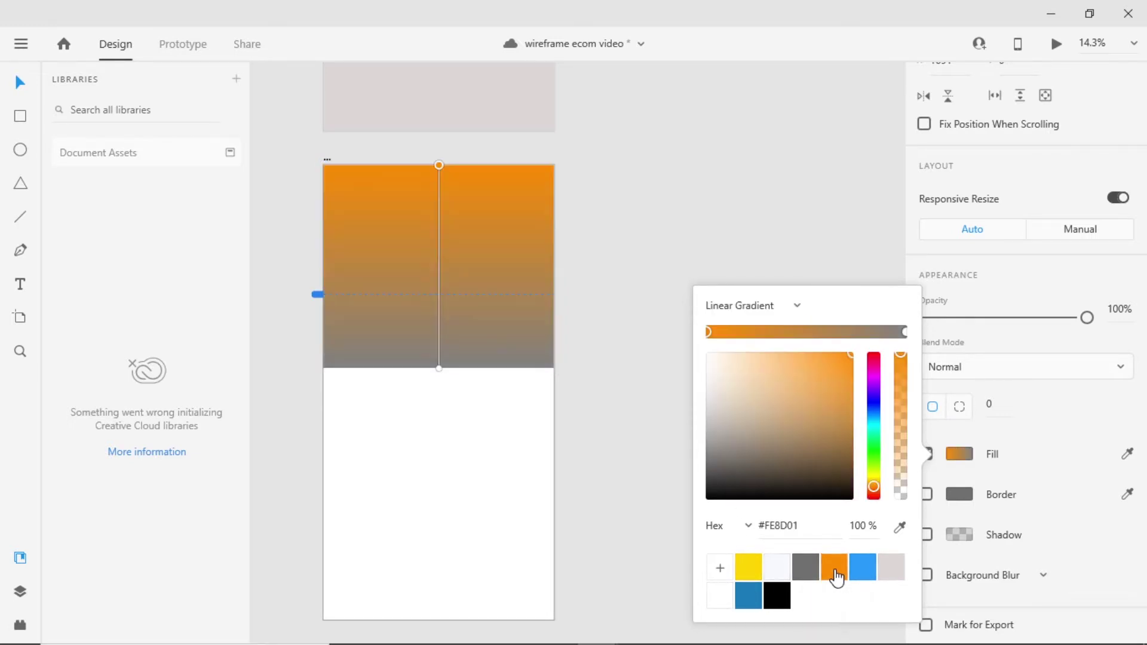
pyautogui.click(904, 332)
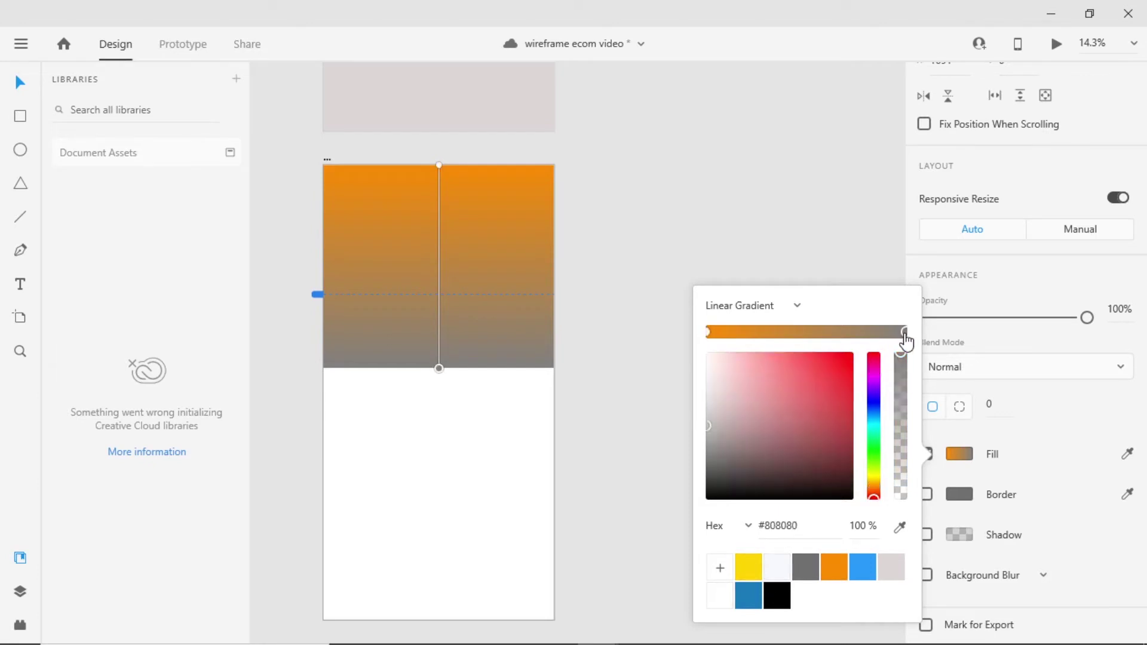
pyautogui.click(748, 567)
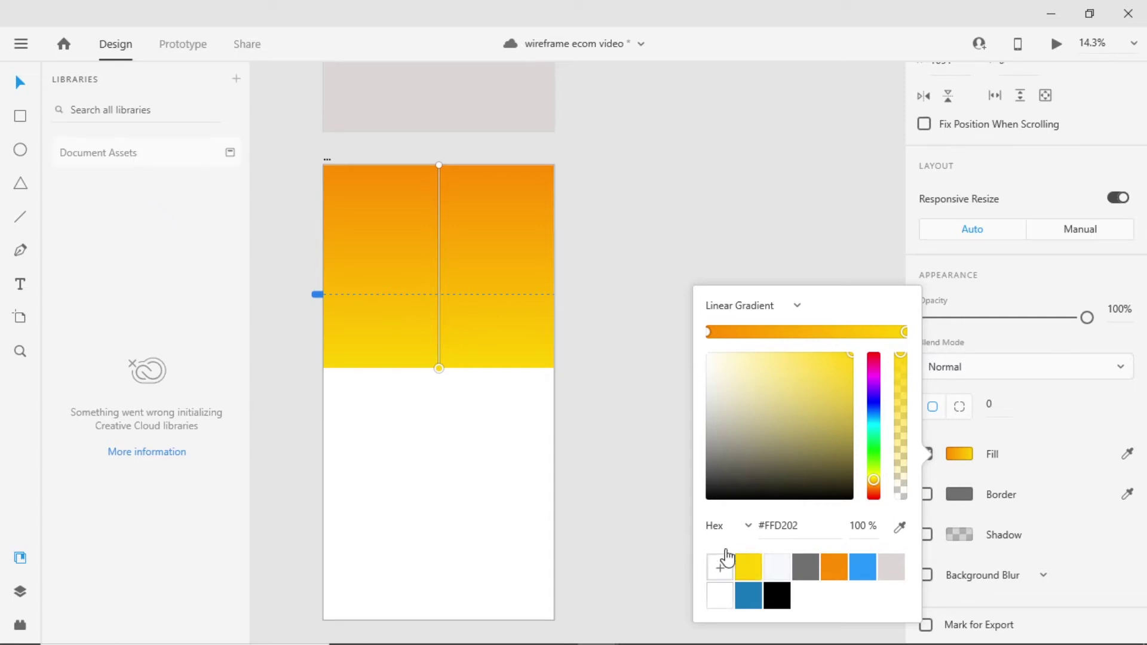
pyautogui.press('Tab')
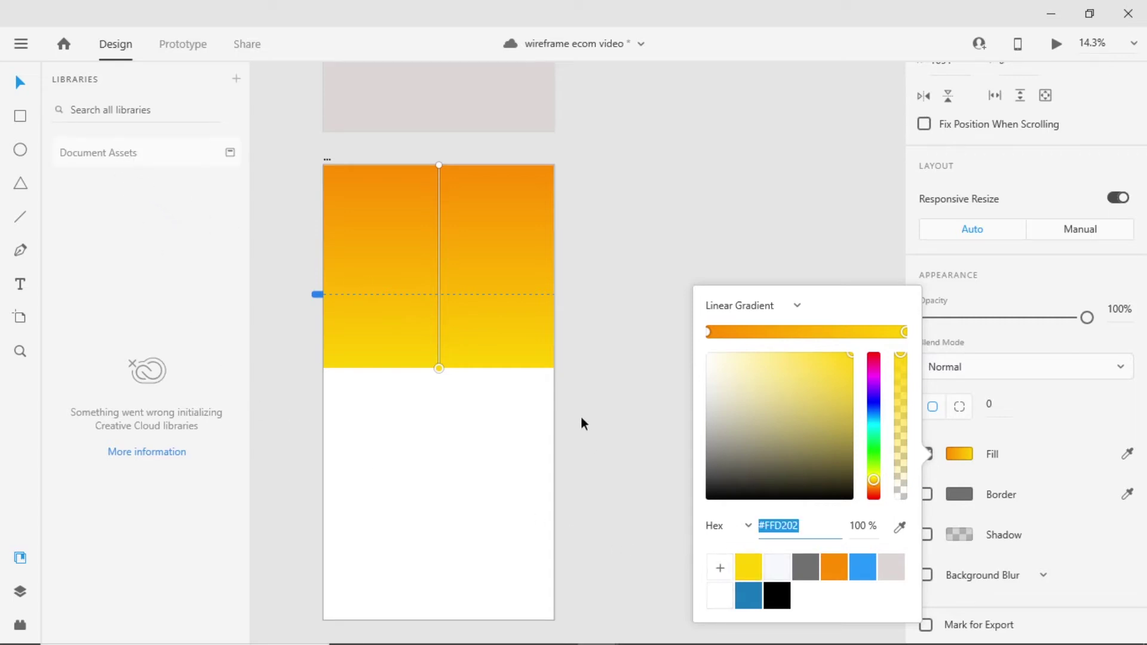
pyautogui.click(586, 345)
# Add the rectangle's orange-to-yellow gradient to the document colors.
pyautogui.click(446, 333)
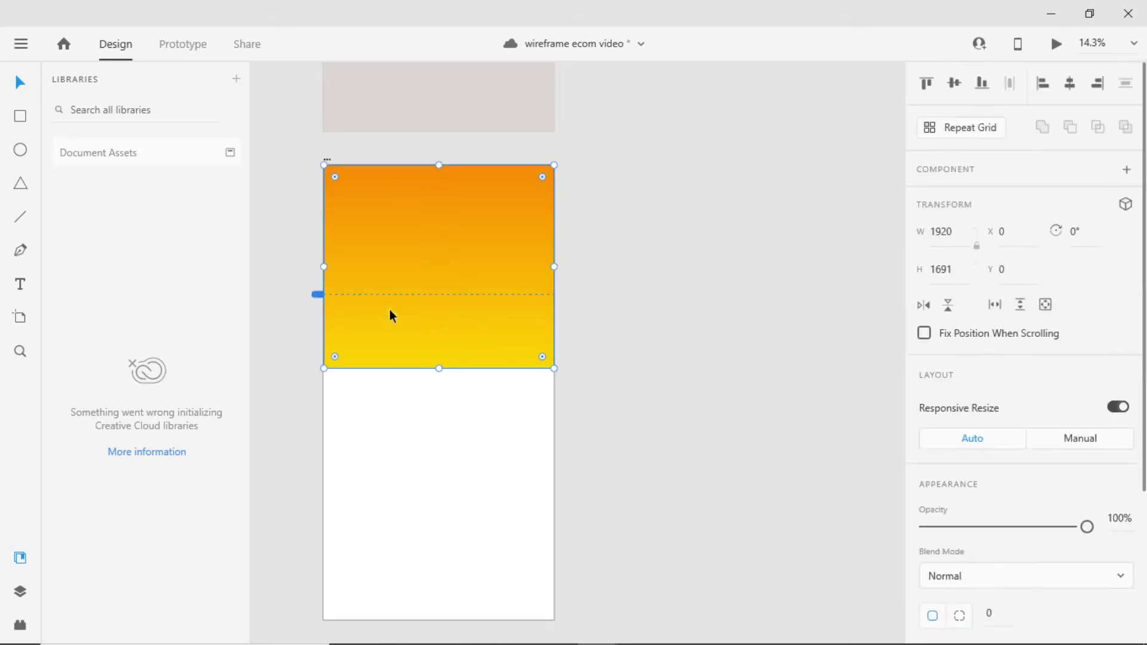
pyautogui.click(149, 163)
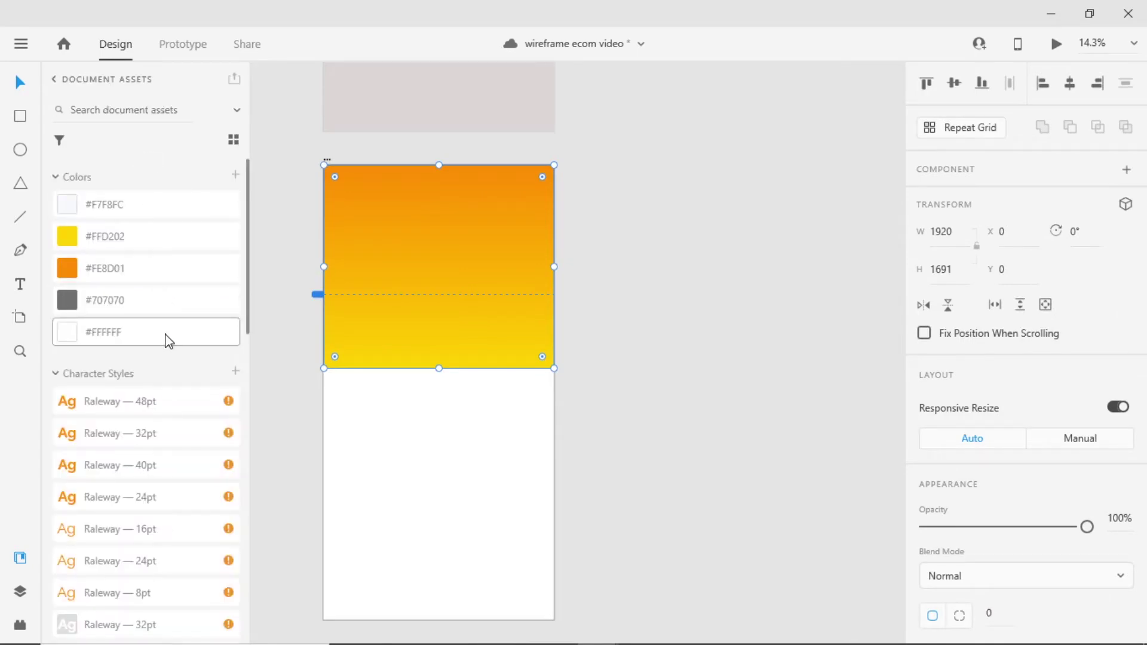
pyautogui.click(237, 178)
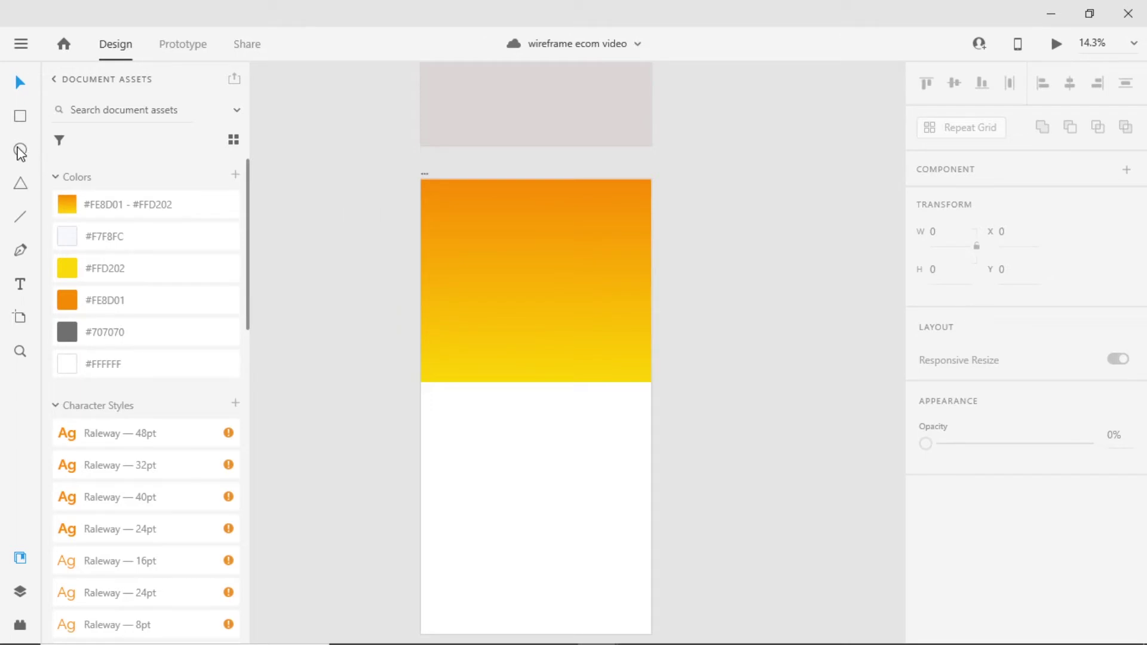
# Draw a circle about 701 in diameter over the gradient rectangle and centre it horizontally at about X 610, Y 495.
pyautogui.click(19, 151)
pyautogui.moveTo(536, 282); pyautogui.dragTo(753, 199)
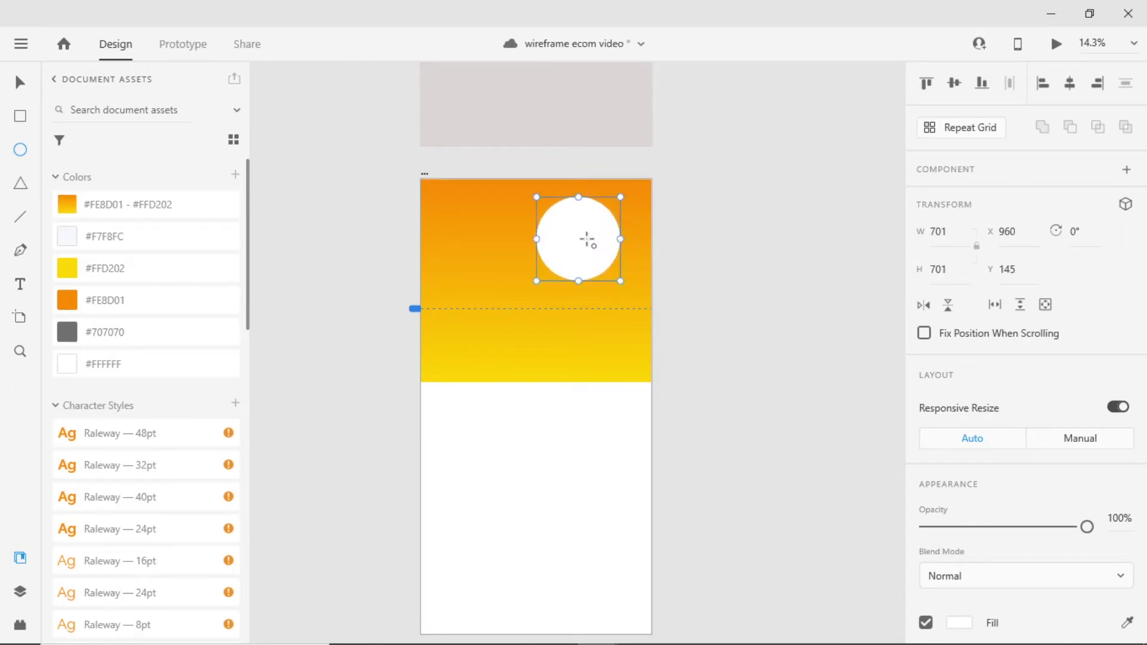
pyautogui.press('v')
pyautogui.moveTo(556, 244); pyautogui.dragTo(536, 282)
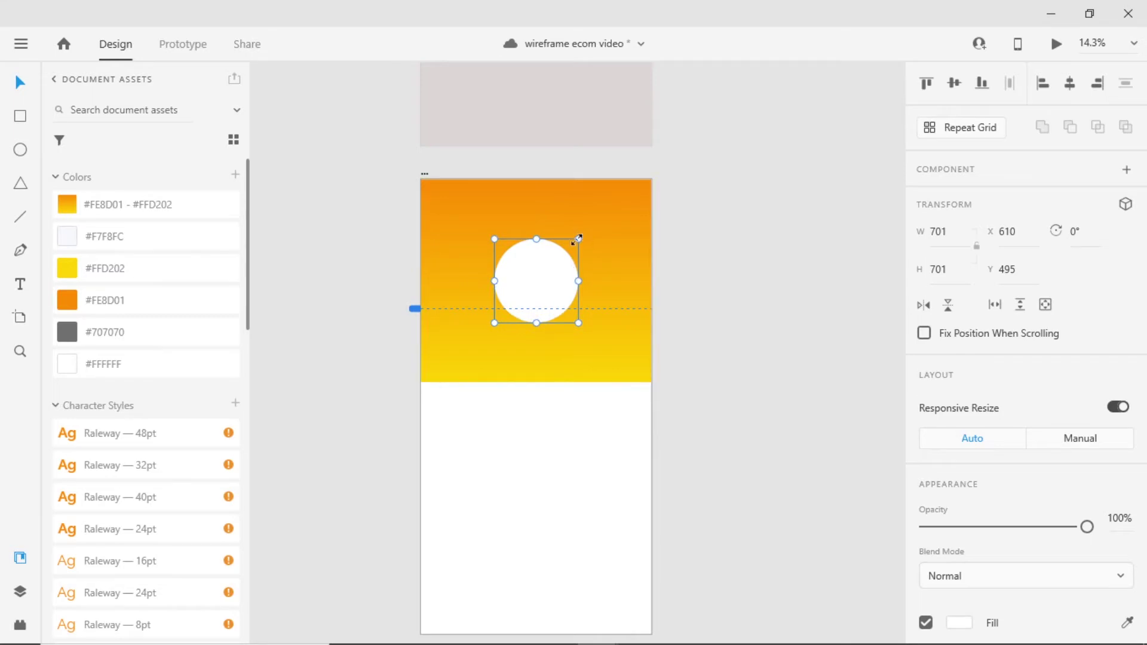
# Enlarge the circle to about 3098 in diameter and centre it horizontally on the artboard at about Y 345.
pyautogui.moveTo(579, 239); pyautogui.dragTo(986, 197)
pyautogui.hscroll(-3, 477, 412)
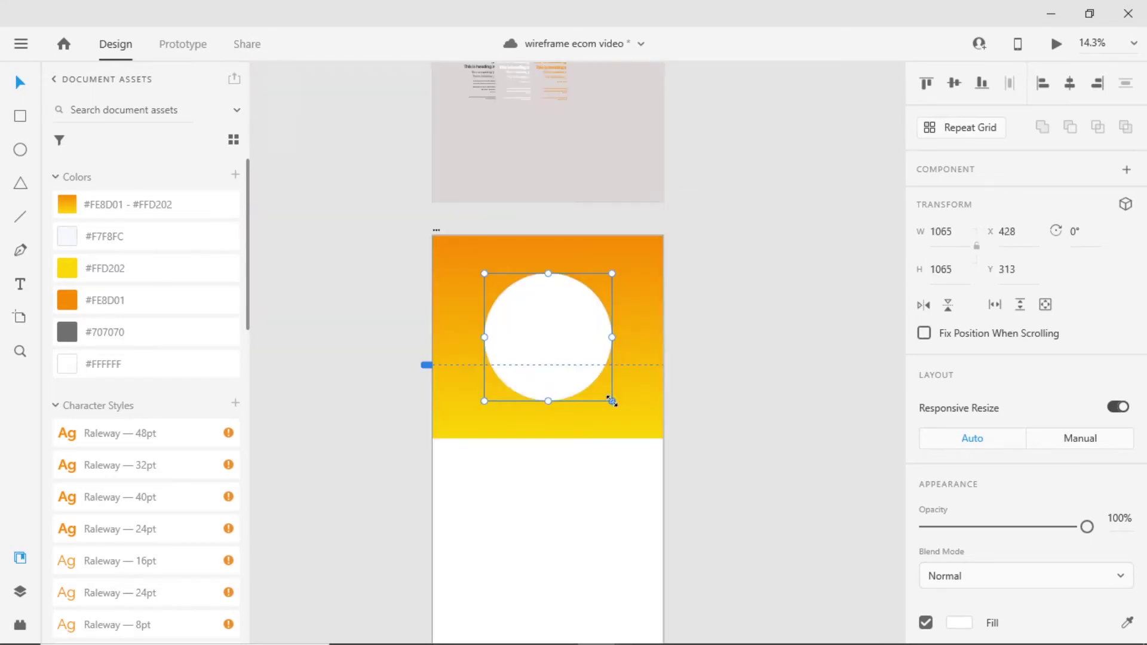
pyautogui.moveTo(612, 400); pyautogui.dragTo(856, 495)
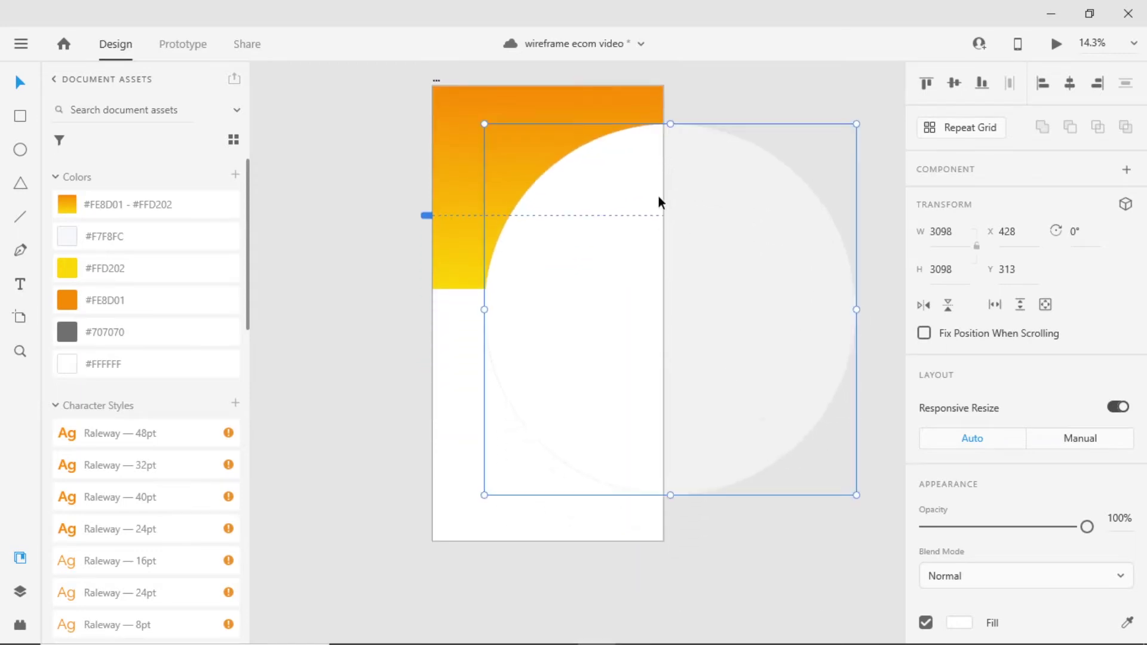
pyautogui.moveTo(743, 231); pyautogui.dragTo(621, 231)
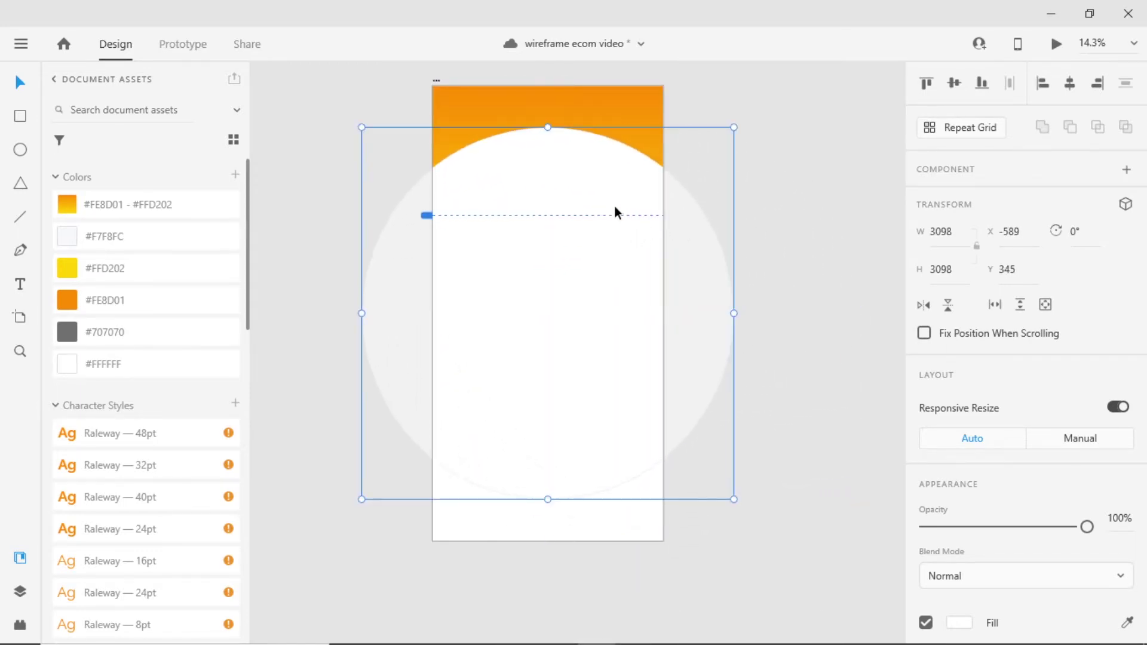
# Subtract the large circle from the gradient rectangle to leave a curved header shape.
pyautogui.keyDown('shift'); pyautogui.click(619, 108); pyautogui.keyUp('shift')
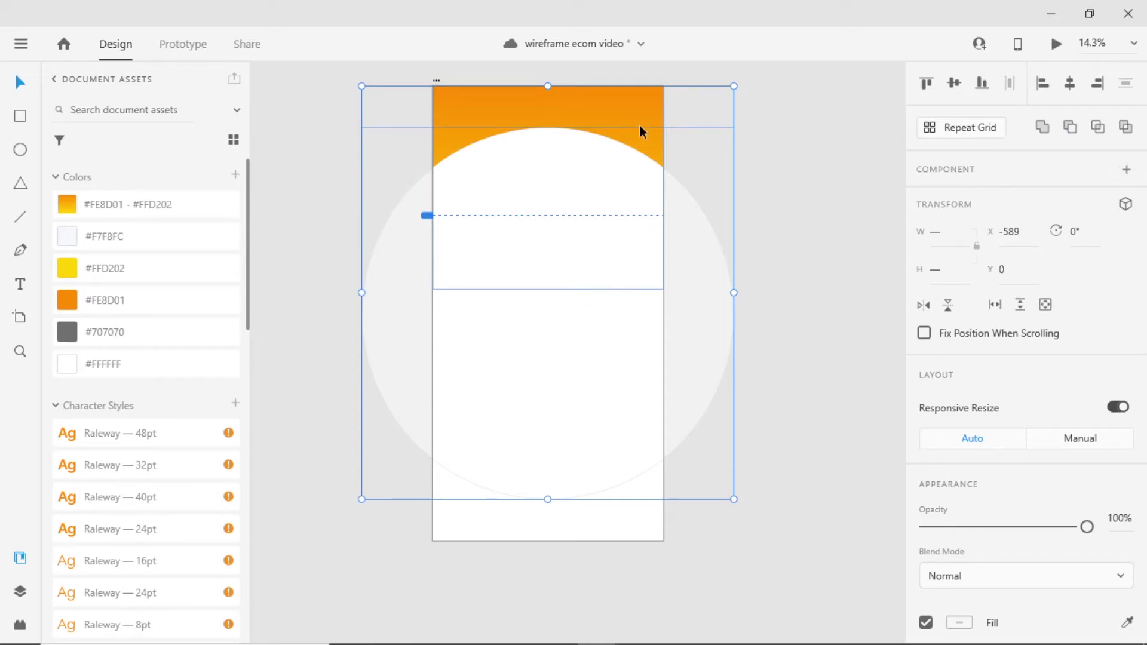
pyautogui.click(1069, 127)
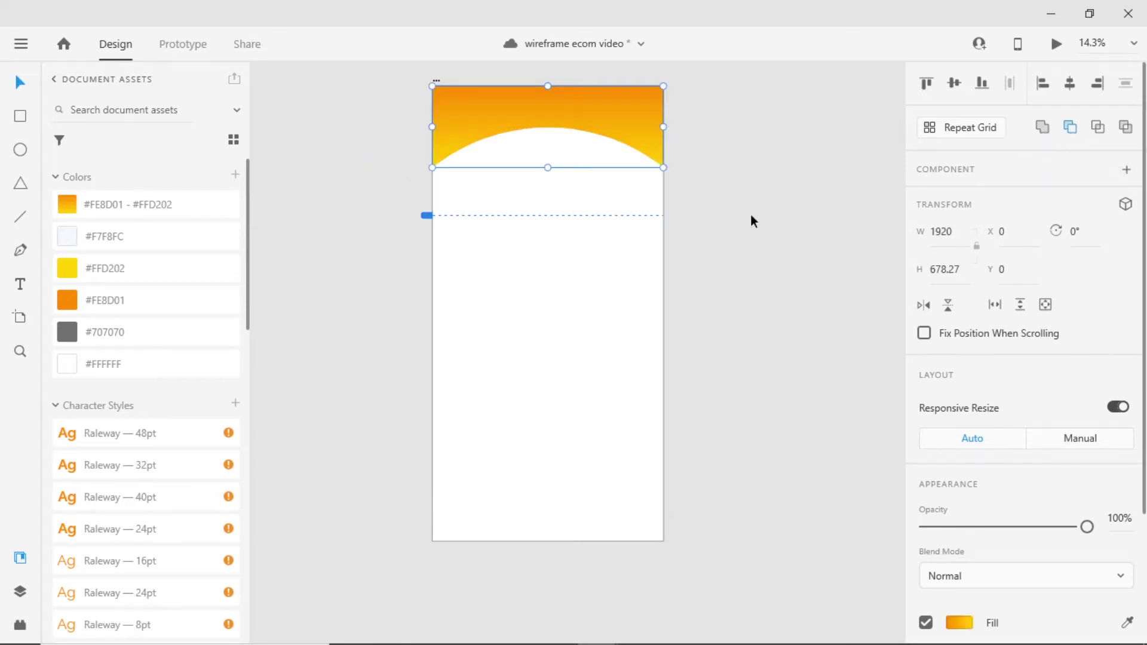
pyautogui.click(751, 216)
pyautogui.click(491, 116)
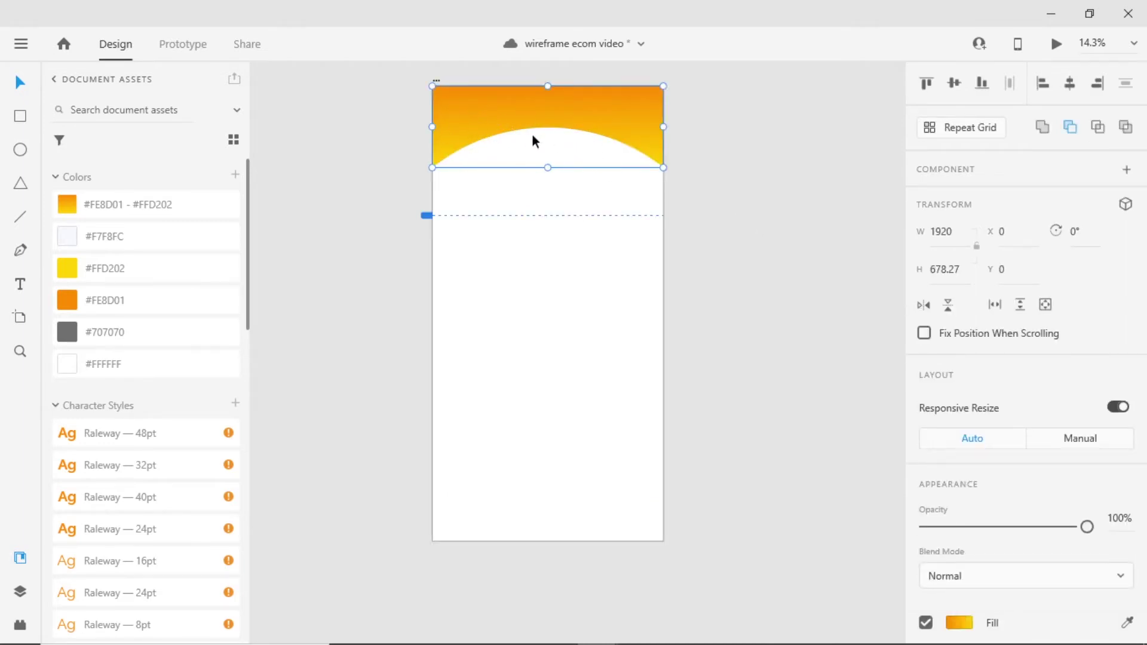
pyautogui.click(551, 153)
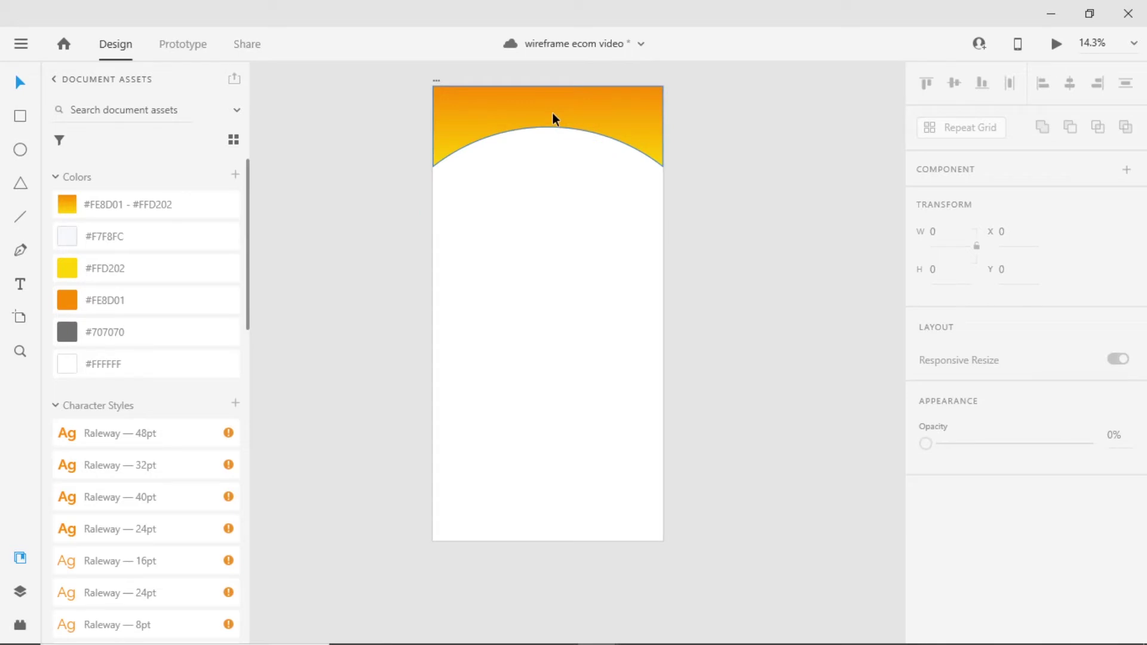
# Place a copy of the curved gradient shape, rotated 180°, against the artboard's bottom edge.
pyautogui.moveTo(551, 112); pyautogui.dragTo(549, 269)
pyautogui.click(1078, 231)
pyautogui.write('18')
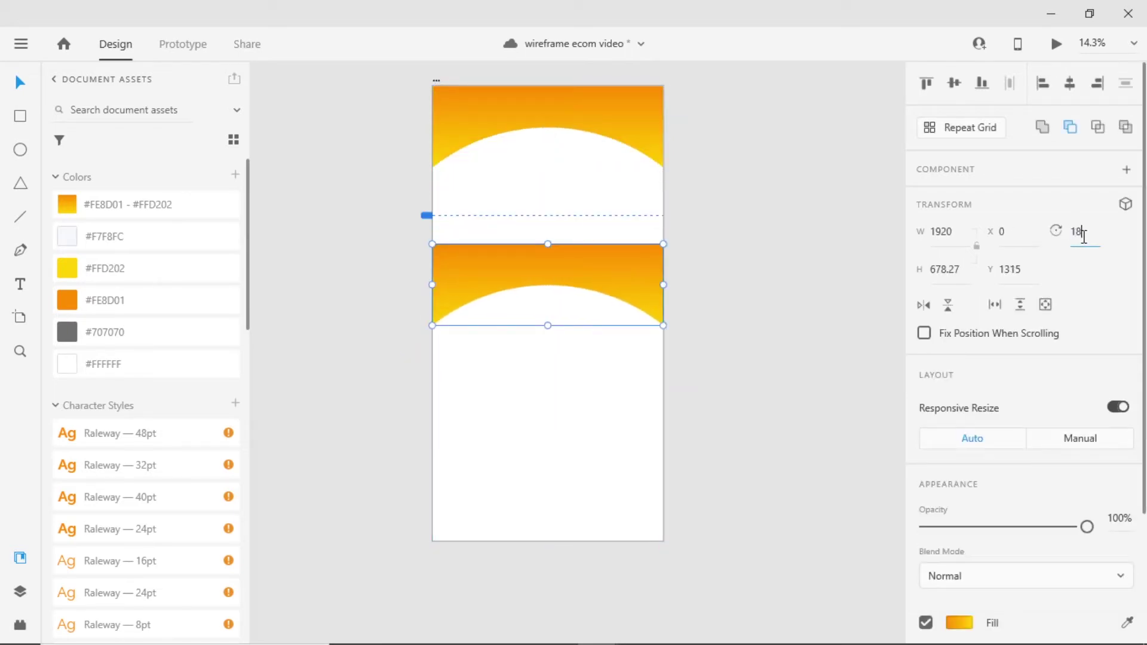
pyautogui.write('0')
pyautogui.press('Return')
pyautogui.click(719, 239)
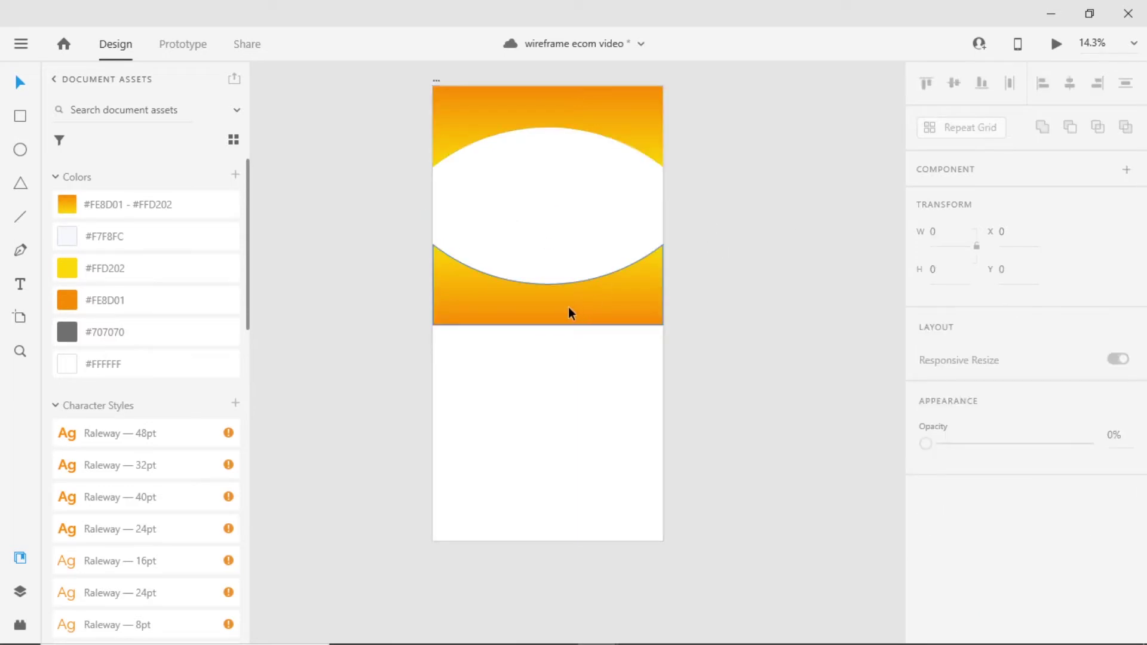
pyautogui.moveTo(553, 303); pyautogui.dragTo(553, 522)
pyautogui.click(567, 163)
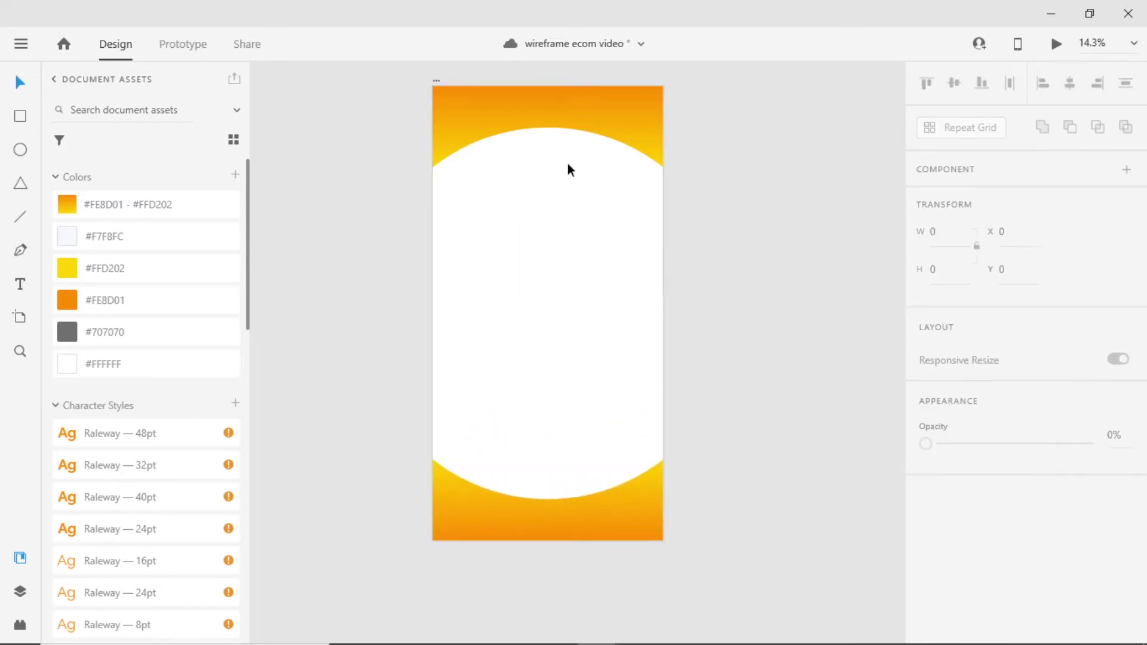
# Make a component from both curved gradient shapes and locate it among the document's components.
pyautogui.click(491, 124)
pyautogui.keyDown('shift'); pyautogui.click(473, 490); pyautogui.keyUp('shift')
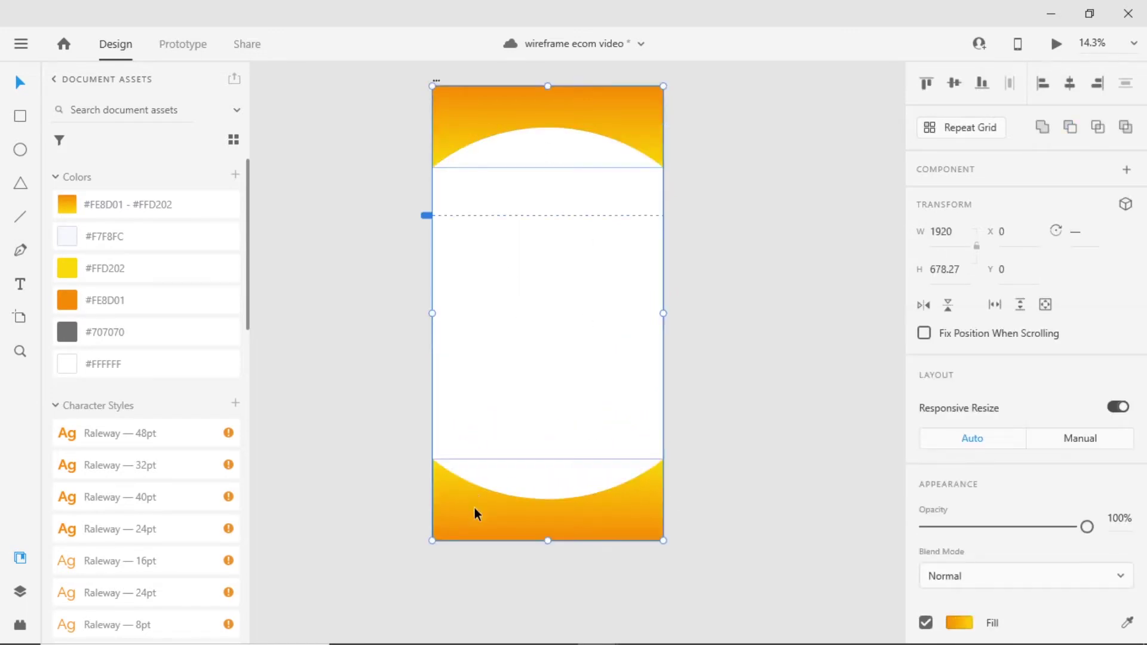
pyautogui.hotkey('ctrl', 'k')
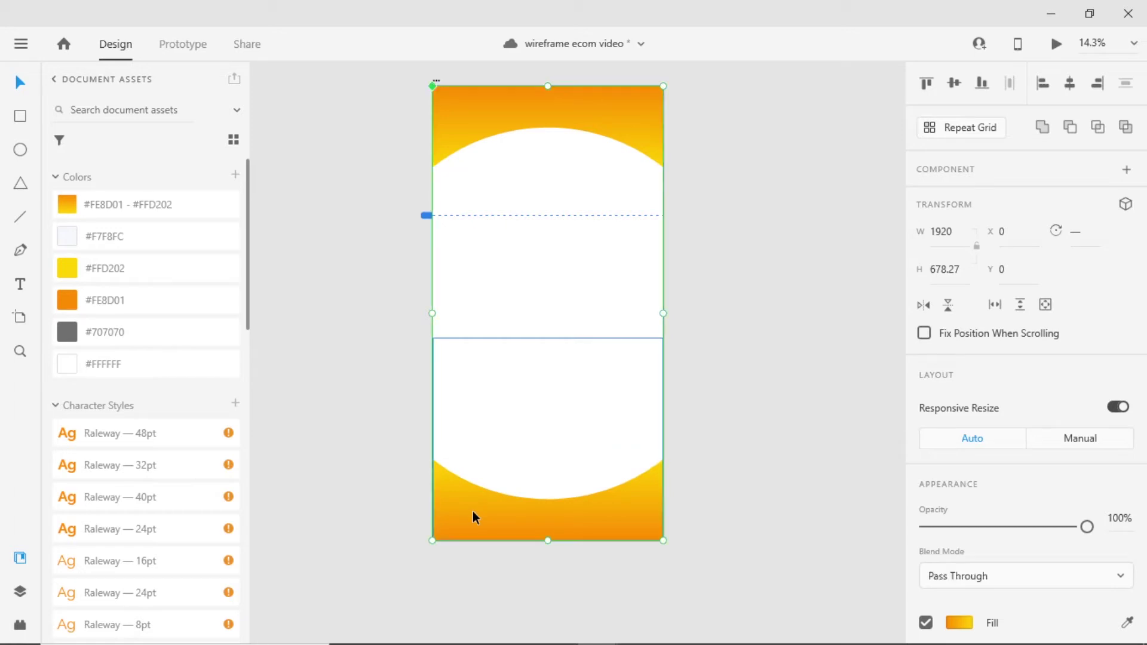
pyautogui.scroll(-5, 117, 421)
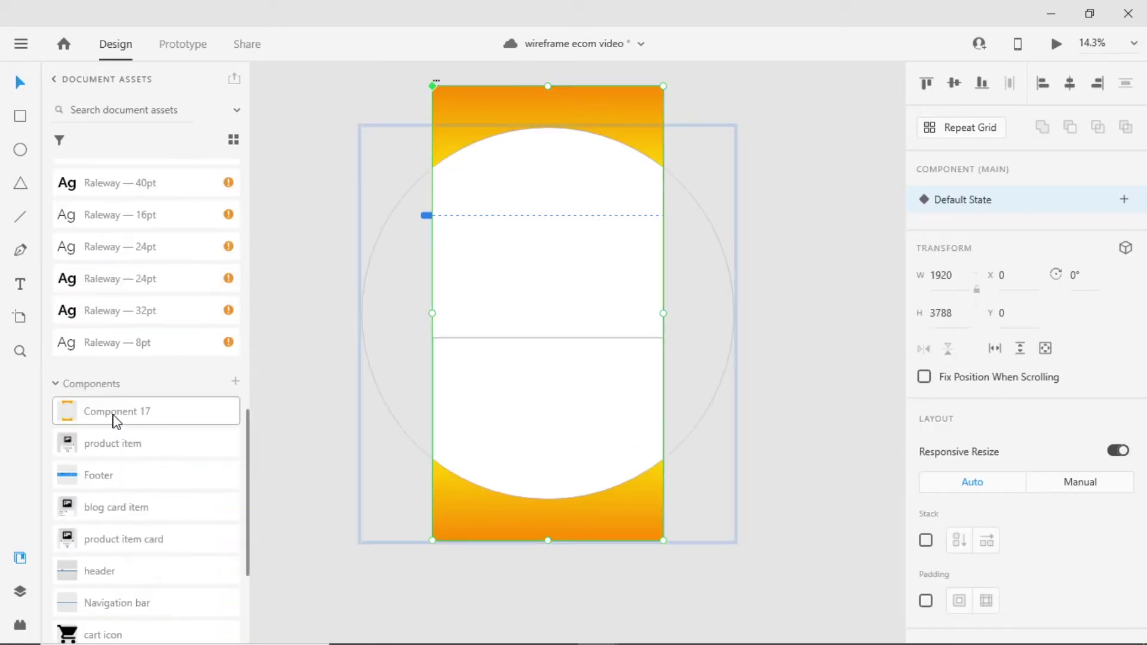
# Rename the new gradient component as background among the document's components.
pyautogui.doubleClick(117, 418)
pyautogui.write('background')
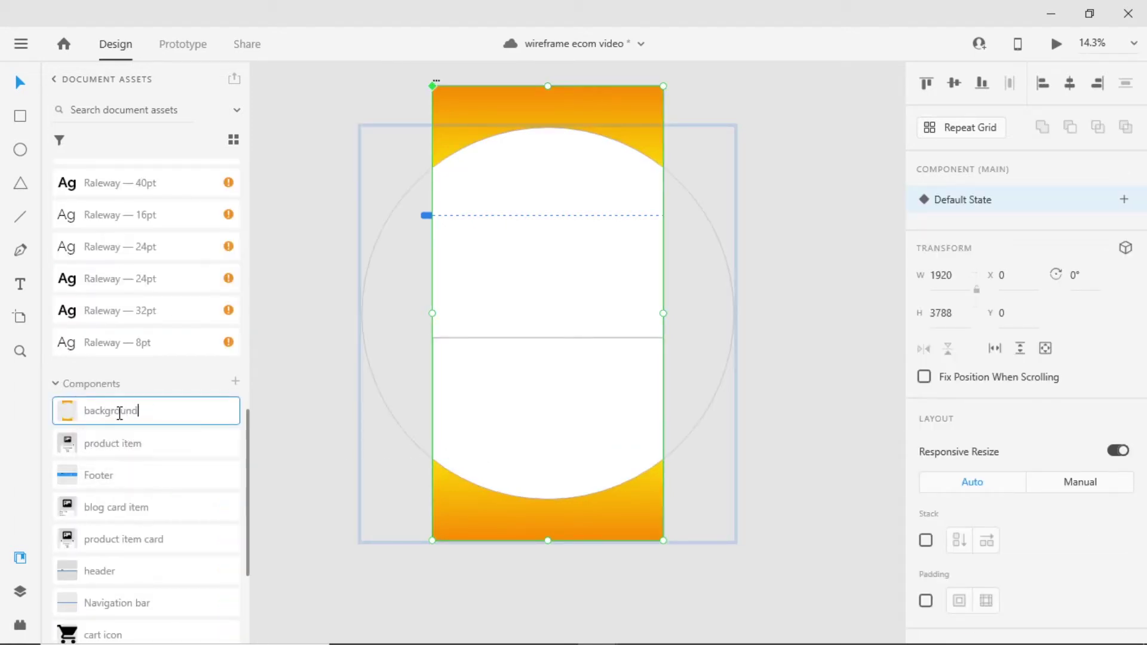
pyautogui.press('Return')
pyautogui.doubleClick(467, 246)
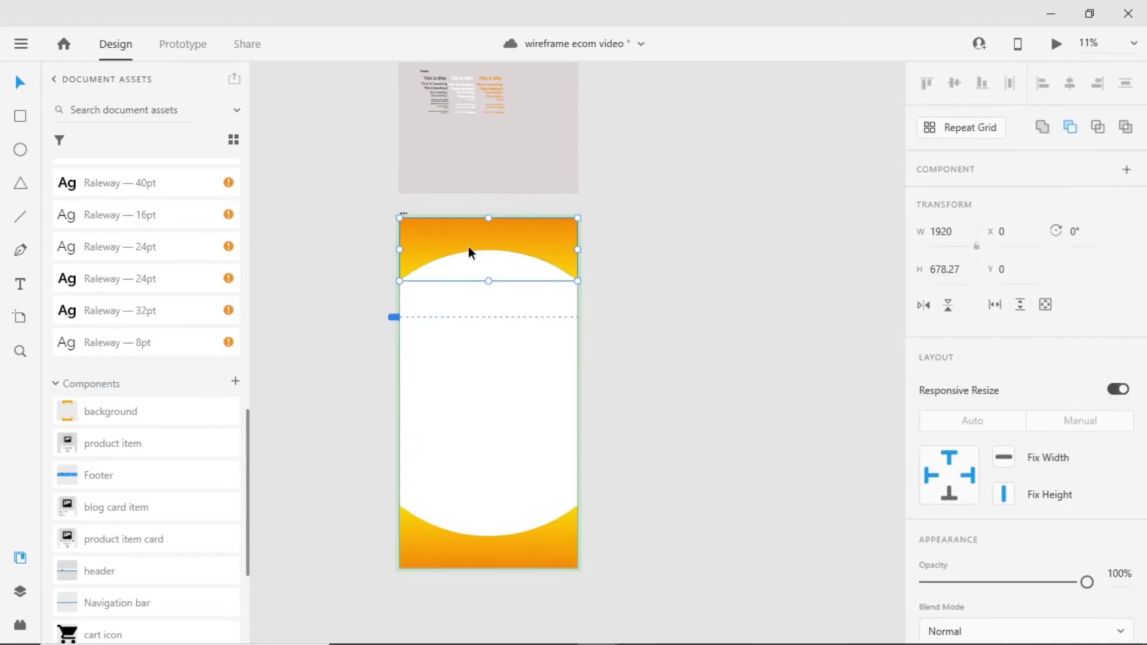
pyautogui.moveTo(486, 292)
pyautogui.mouseDown()
pyautogui.moveTo(486, 312)
pyautogui.moveTo(484, 297)
pyautogui.mouseUp()
# Place an instance of the header component at the very top of the homepage hf artboard, at X 0, Y 0.
pyautogui.scroll(3, 459, 360)
pyautogui.scroll(1, 459, 359)
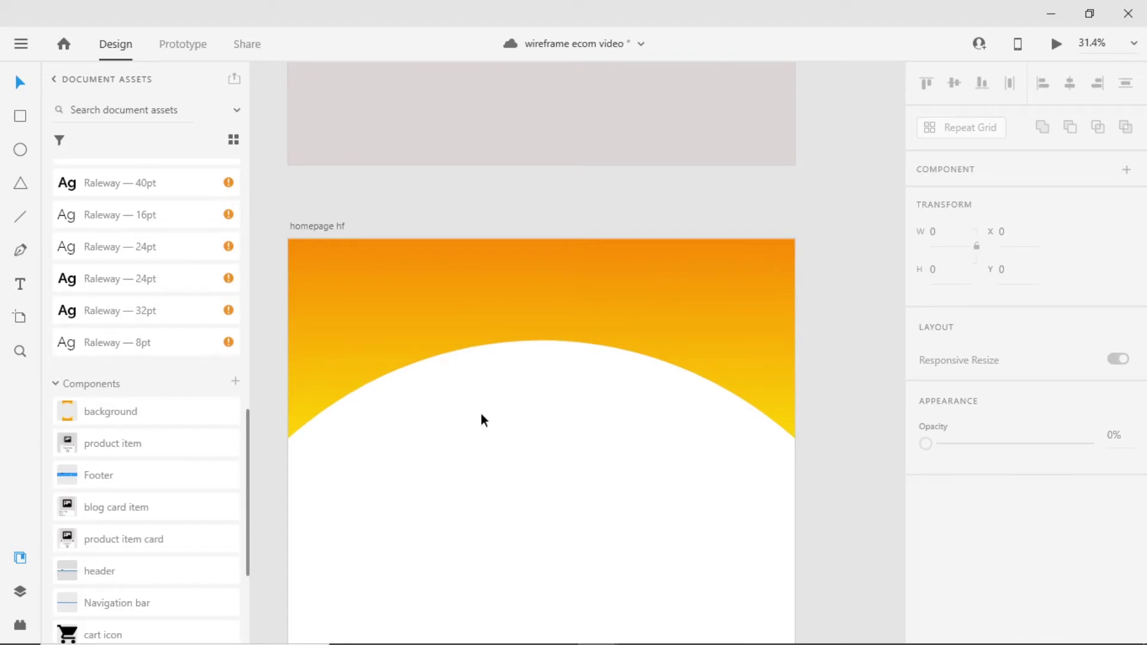
pyautogui.scroll(-5, 179, 448)
pyautogui.hotkey('ctrl', '-')
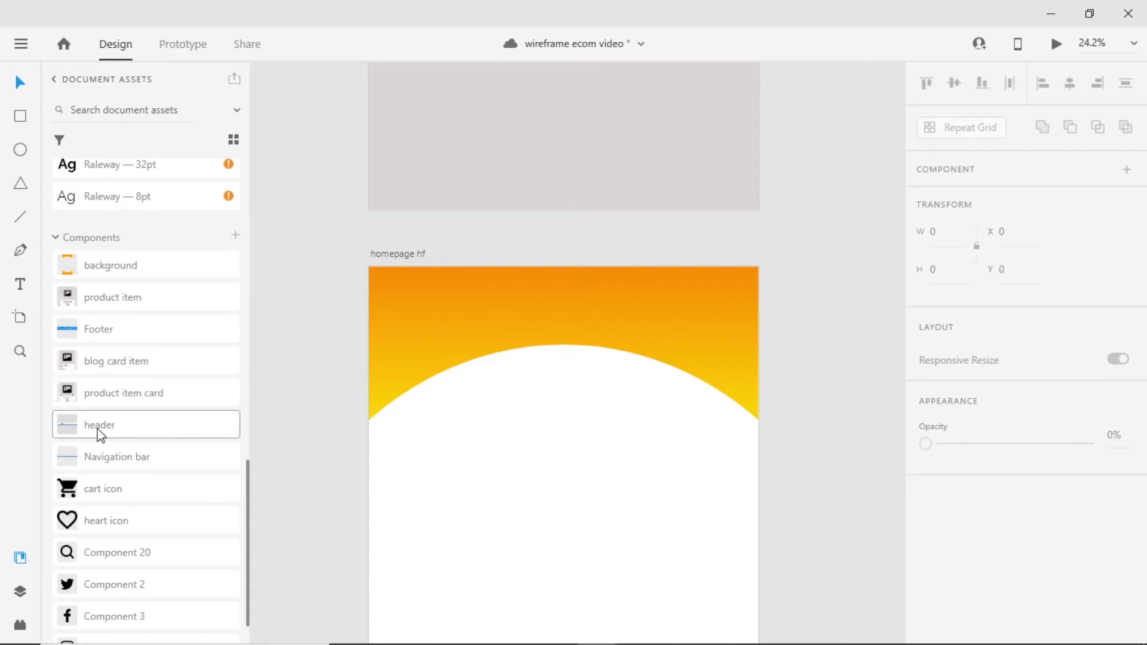
pyautogui.moveTo(97, 435); pyautogui.dragTo(91, 426)
pyautogui.moveTo(89, 427); pyautogui.dragTo(352, 264)
pyautogui.hscroll(2, 722, 367)
pyautogui.click(687, 299)
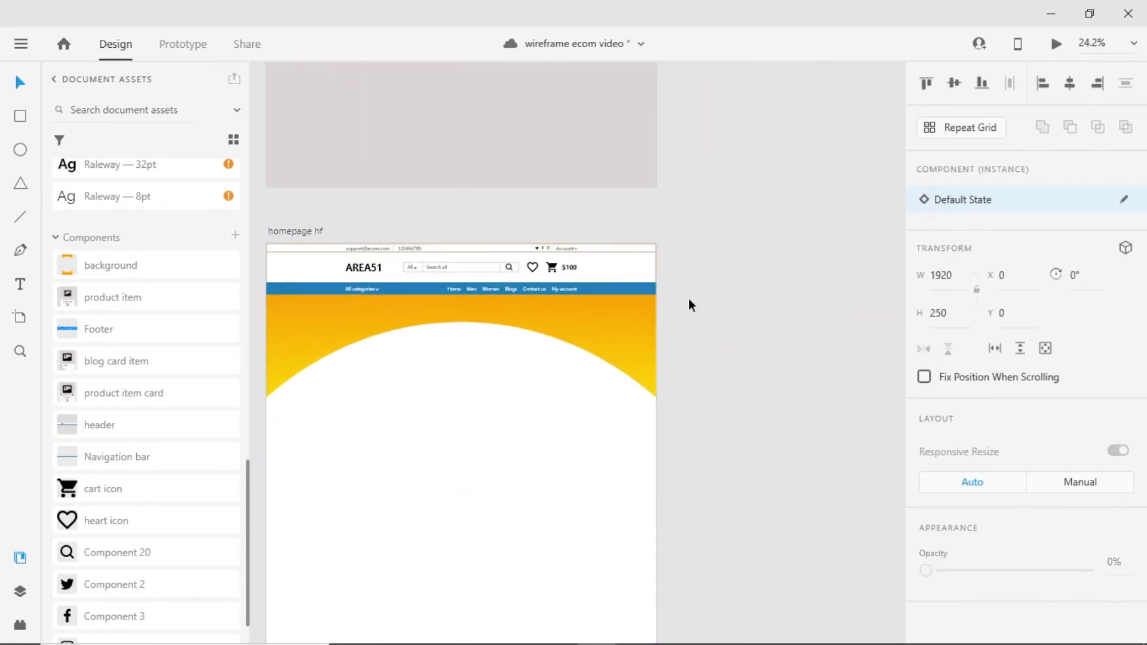
# Fill the header's thin top contact strip with the saved grey colour.
pyautogui.moveTo(688, 299); pyautogui.dragTo(760, 351)
pyautogui.scroll(3, 491, 324)
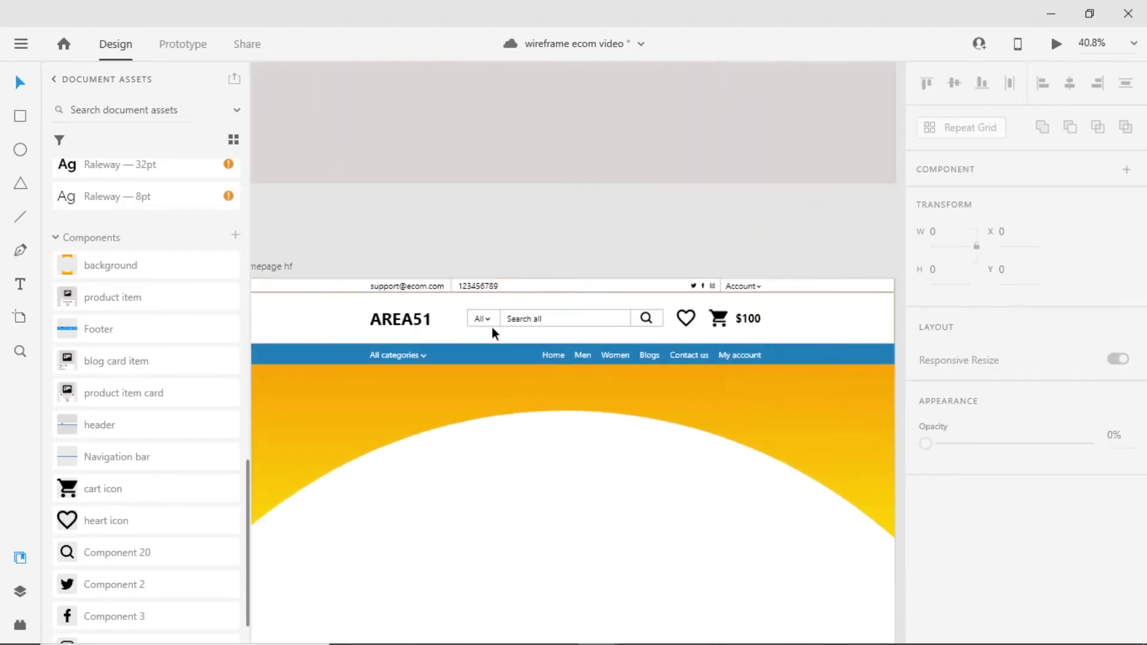
pyautogui.scroll(-2, 554, 347)
pyautogui.click(515, 363)
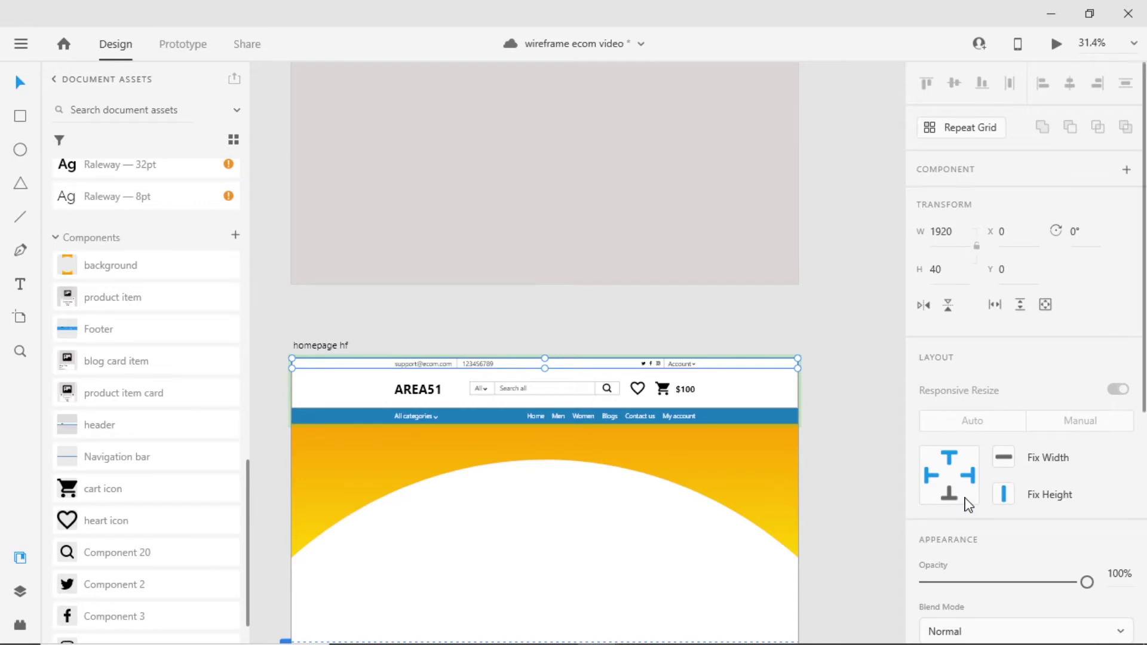
pyautogui.scroll(-5, 963, 503)
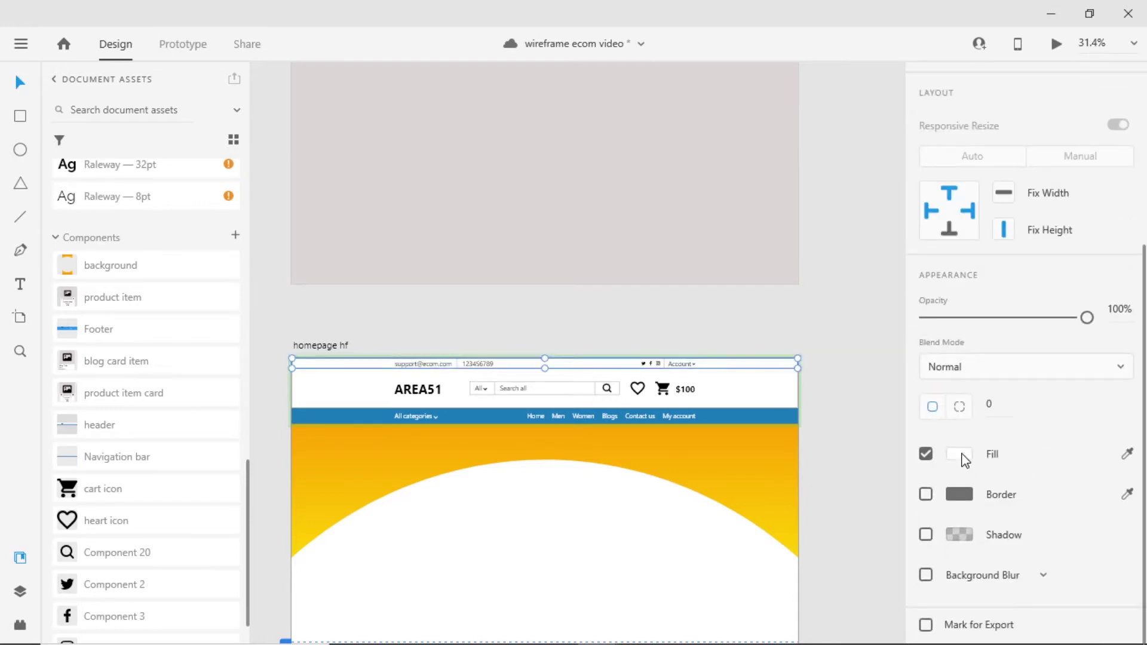
pyautogui.click(960, 454)
pyautogui.click(807, 558)
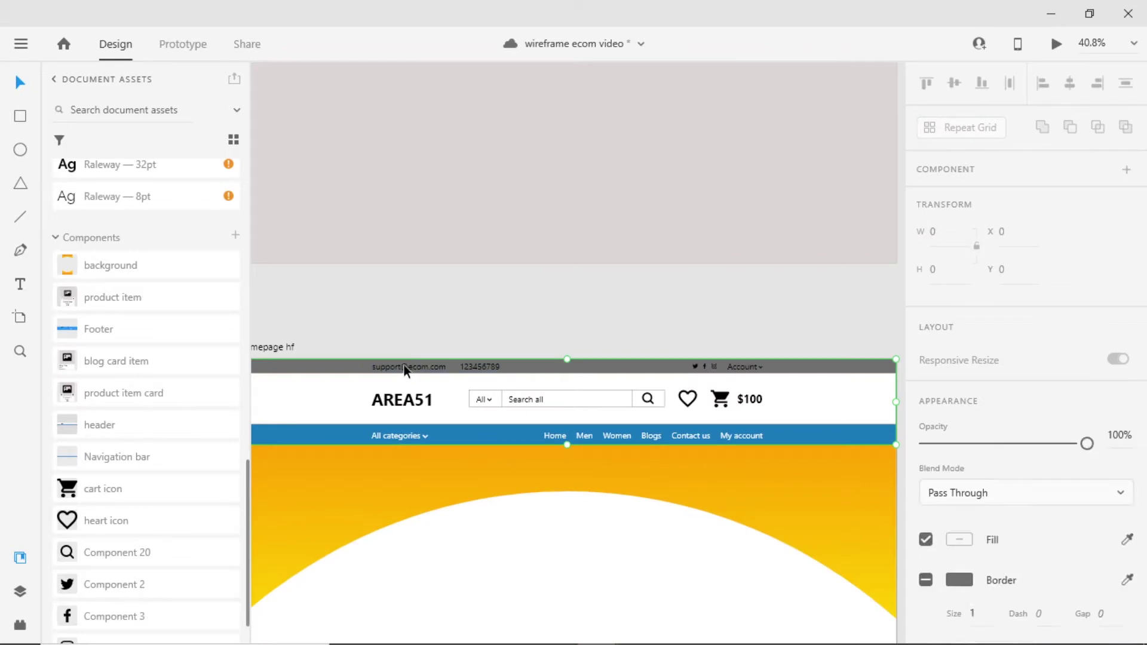
# Recolour the contact texts and social icons in the header's top strip white (#FFFFFF).
pyautogui.doubleClick(406, 369)
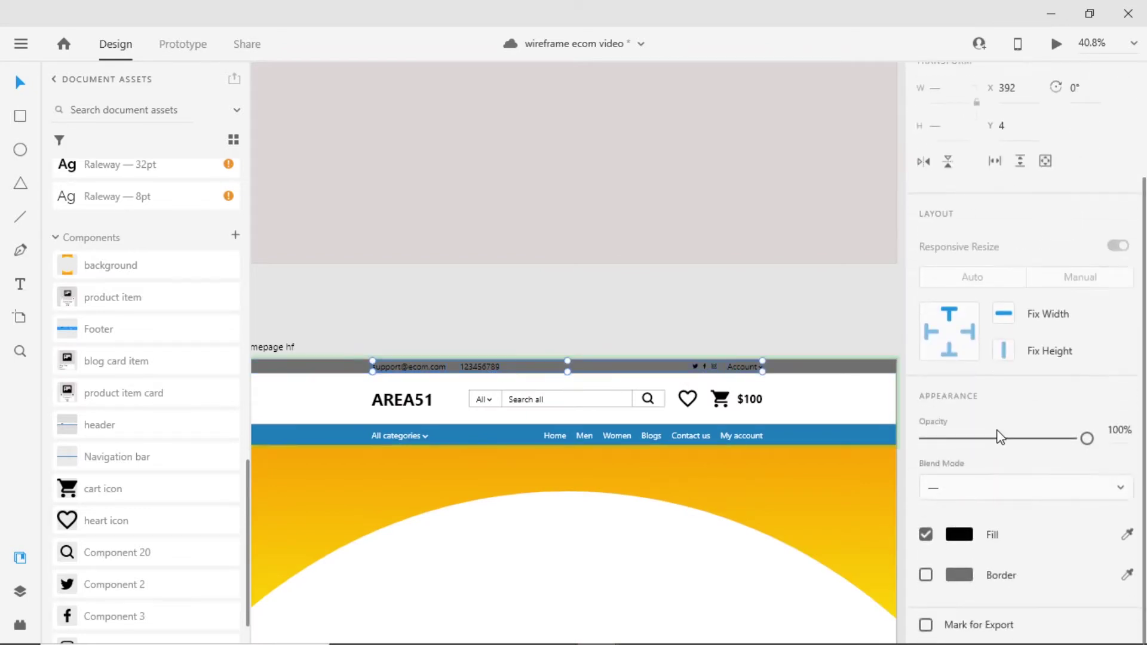
pyautogui.click(958, 534)
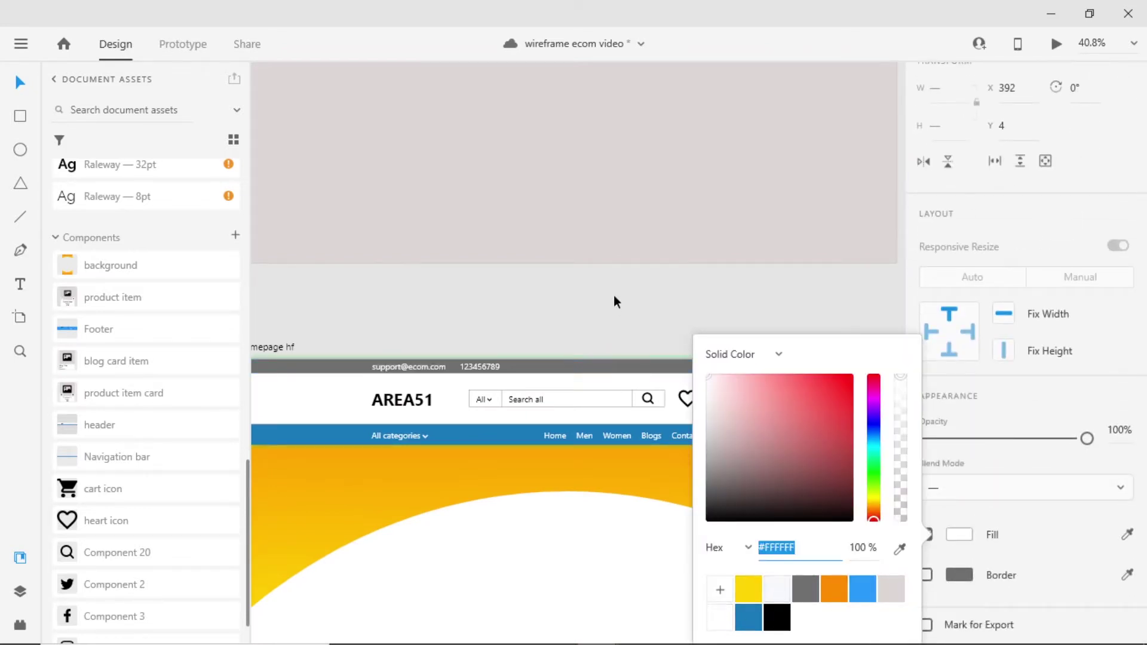
pyautogui.click(601, 299)
# Change the border colour of the divider lines in the header's top strip to white.
pyautogui.scroll(2, 456, 374)
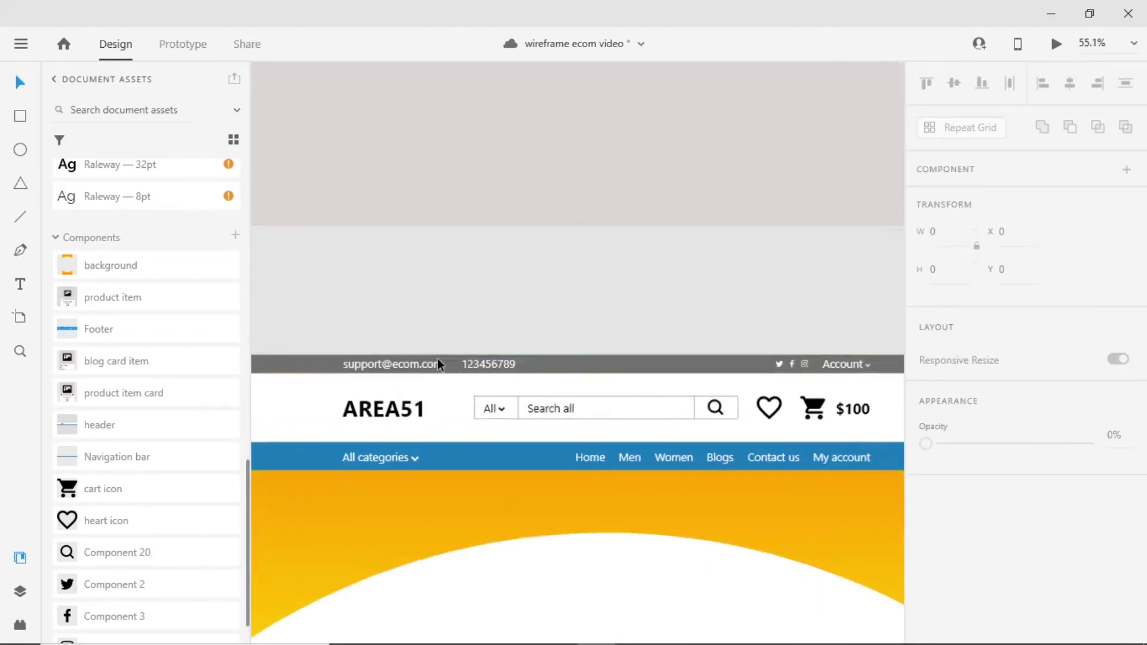
pyautogui.scroll(5, 460, 374)
pyautogui.click(478, 374)
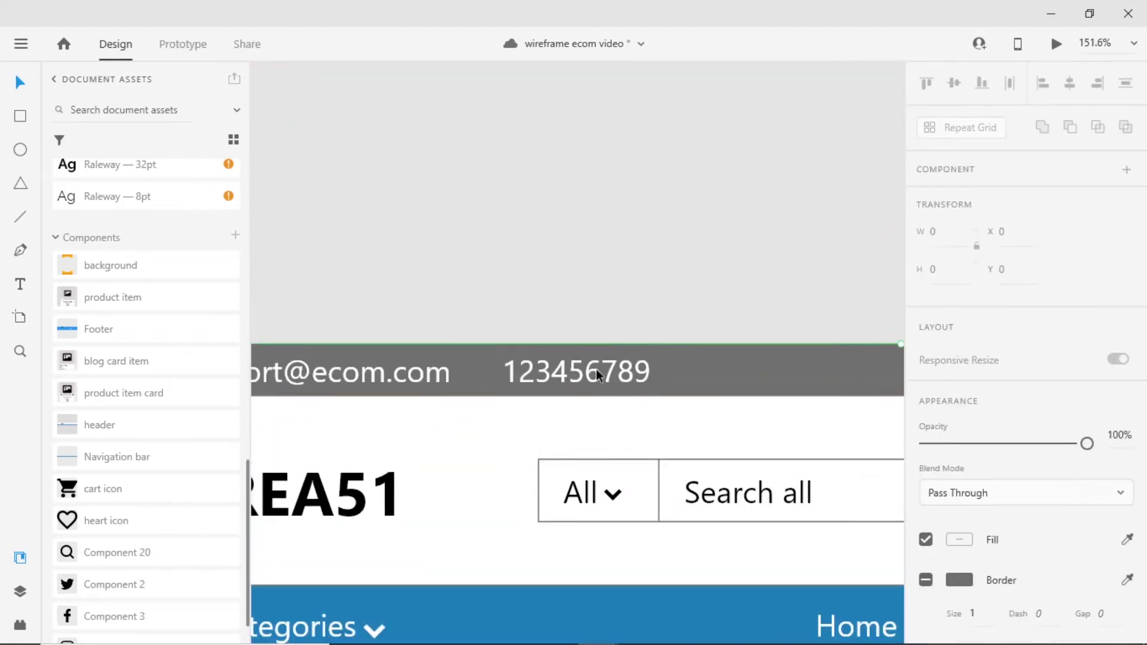
pyautogui.scroll(-3, 674, 374)
pyautogui.scroll(-5, 1016, 382)
pyautogui.click(959, 373)
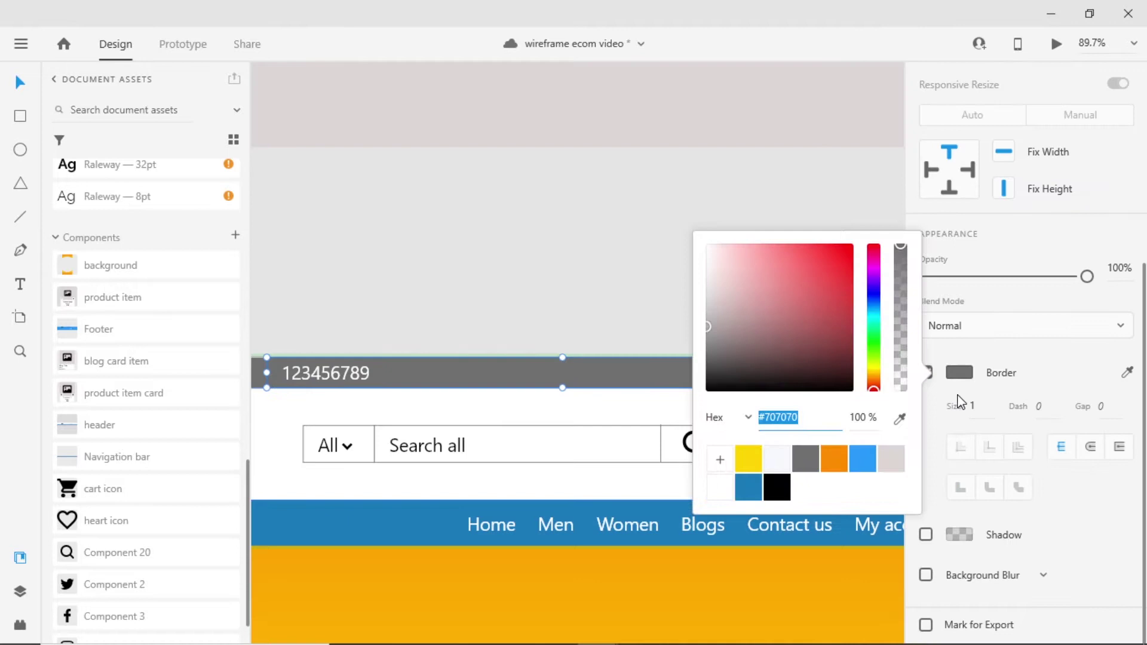
pyautogui.click(721, 487)
# Remove the border and the white fill from the header's middle band so the gradient shows through.
pyautogui.scroll(-4, 532, 348)
pyautogui.click(765, 393)
pyautogui.scroll(-5, 989, 434)
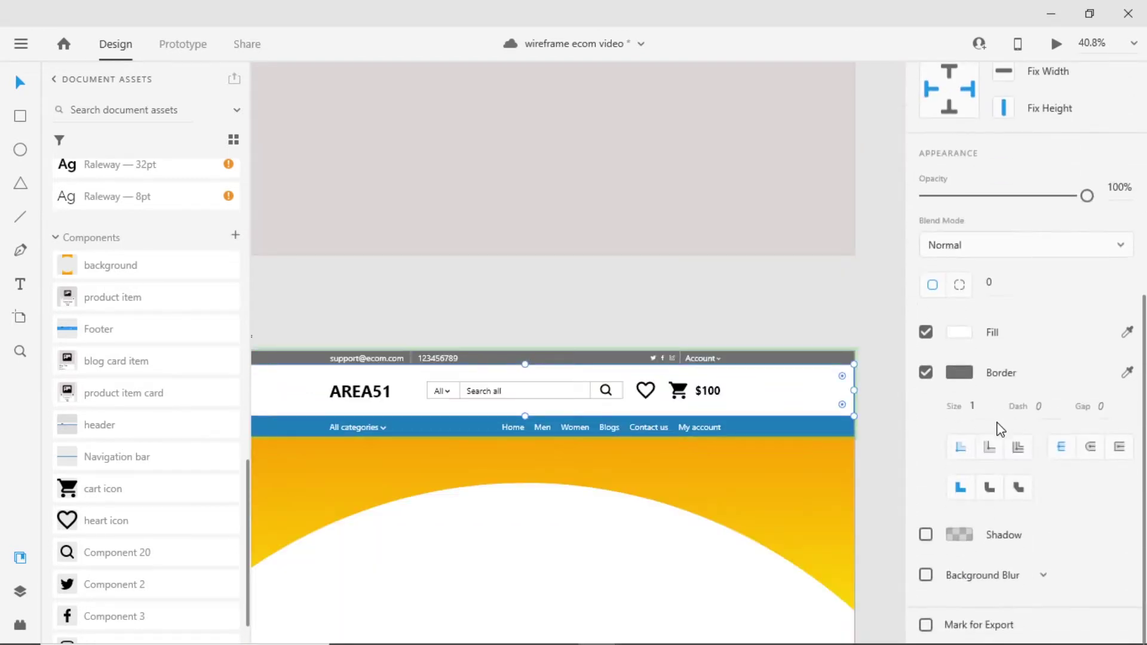
pyautogui.click(926, 371)
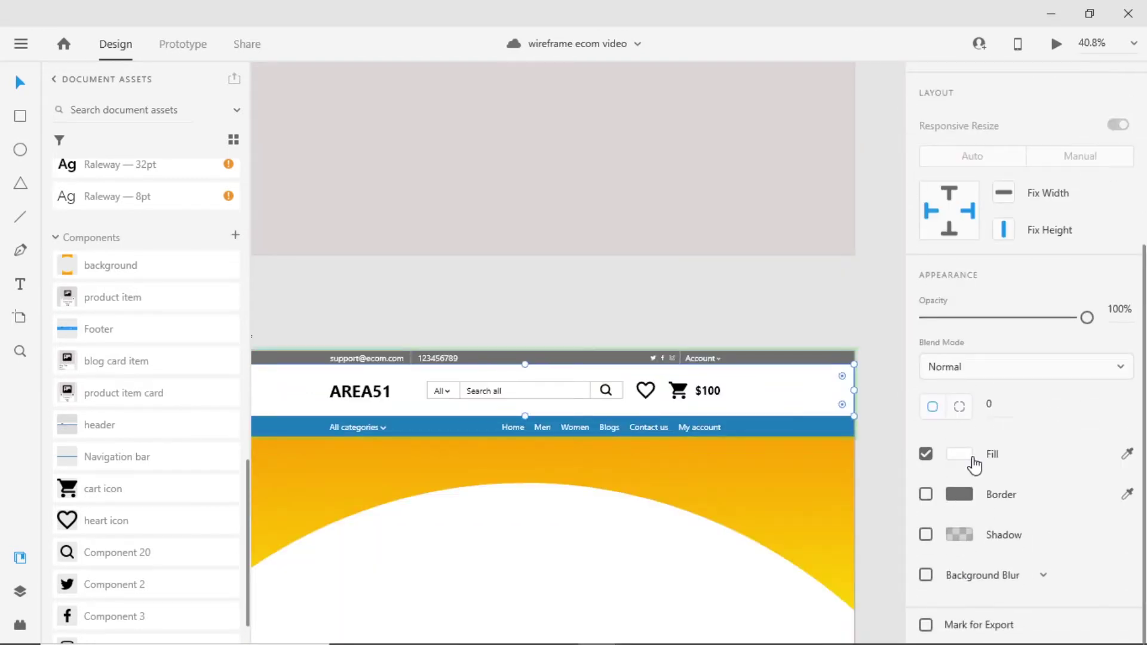
pyautogui.click(925, 455)
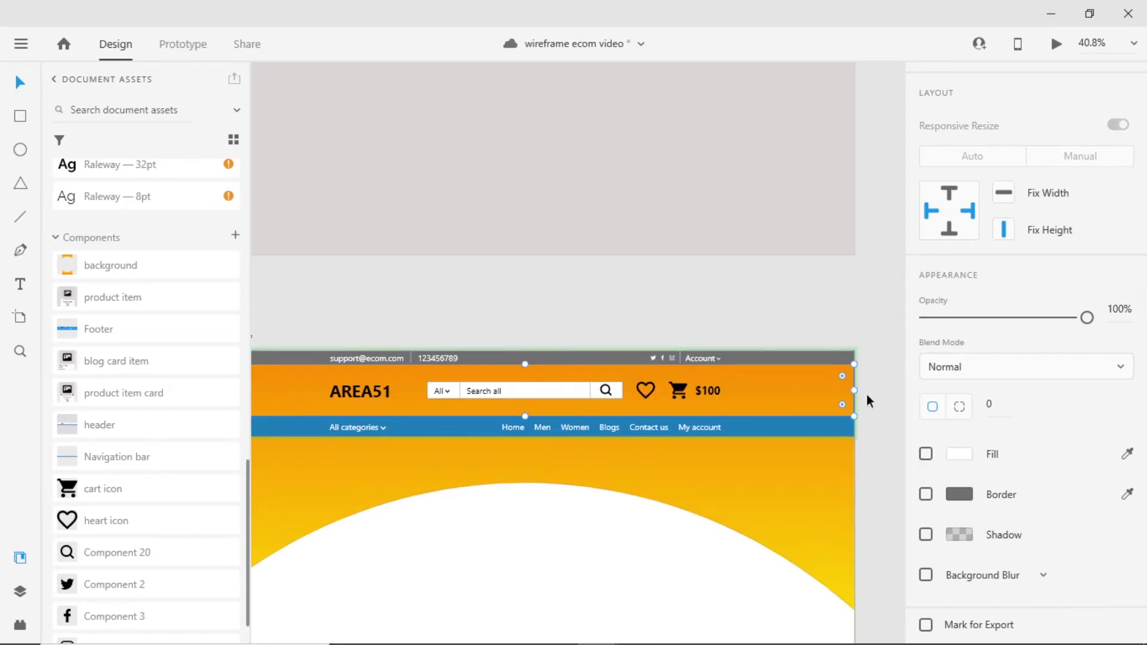
# Change the AREA51 logo text's fill to the saved yellow, #FFD202.
pyautogui.click(364, 389)
pyautogui.doubleClick(365, 385)
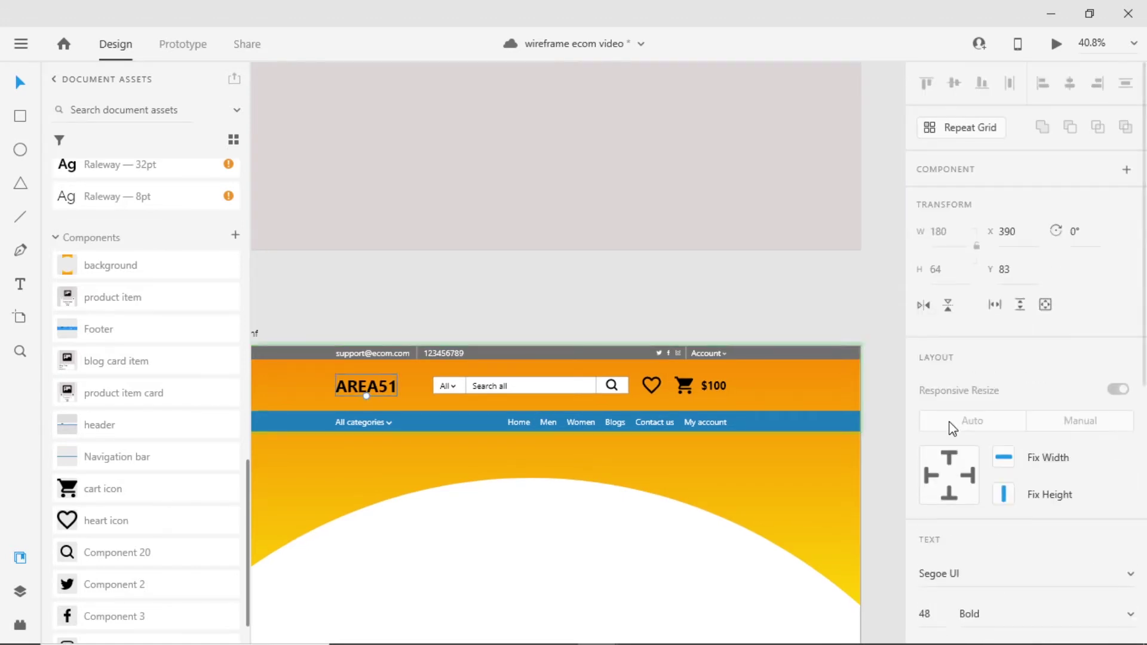
pyautogui.scroll(-5, 980, 418)
pyautogui.click(959, 454)
pyautogui.click(834, 540)
pyautogui.click(748, 541)
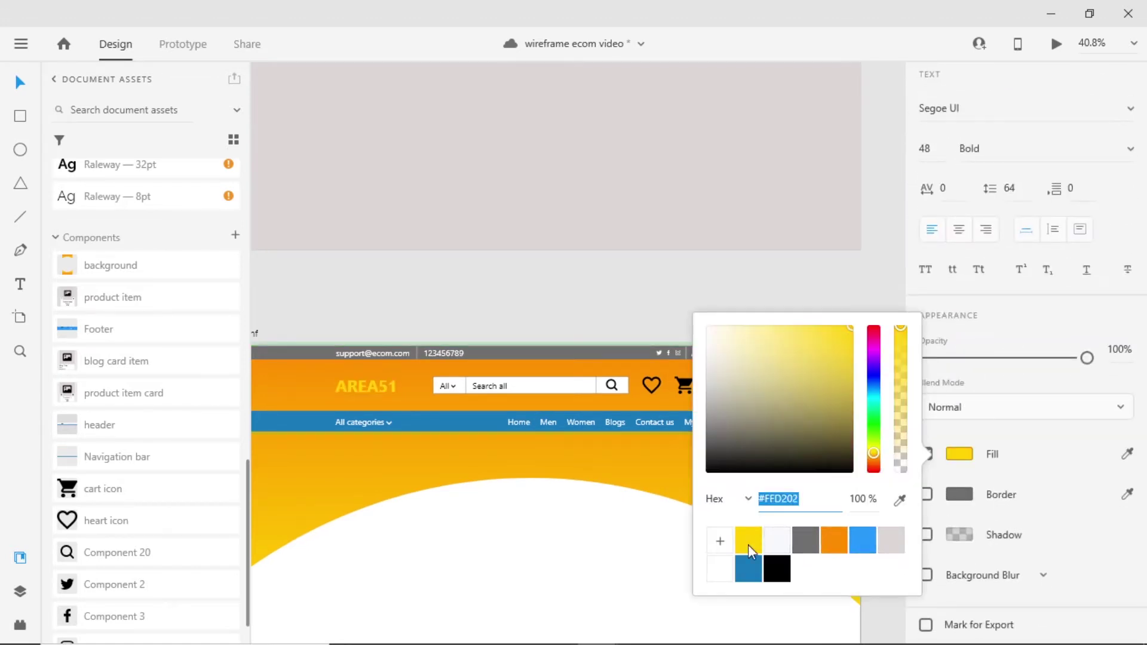
pyautogui.press('Escape')
# Recolour the header's heart icon, cart icon and $100 price white (#FFFFFF).
pyautogui.click(652, 385)
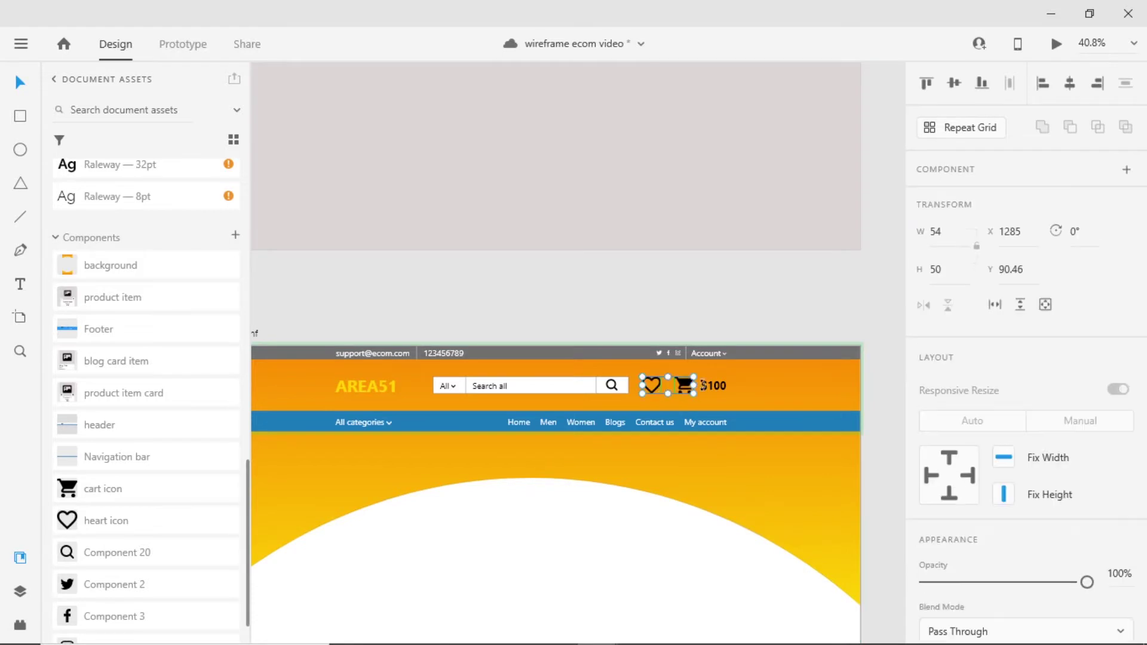
pyautogui.keyDown('shift'); pyautogui.click(705, 385); pyautogui.keyUp('shift')
pyautogui.scroll(-4, 963, 435)
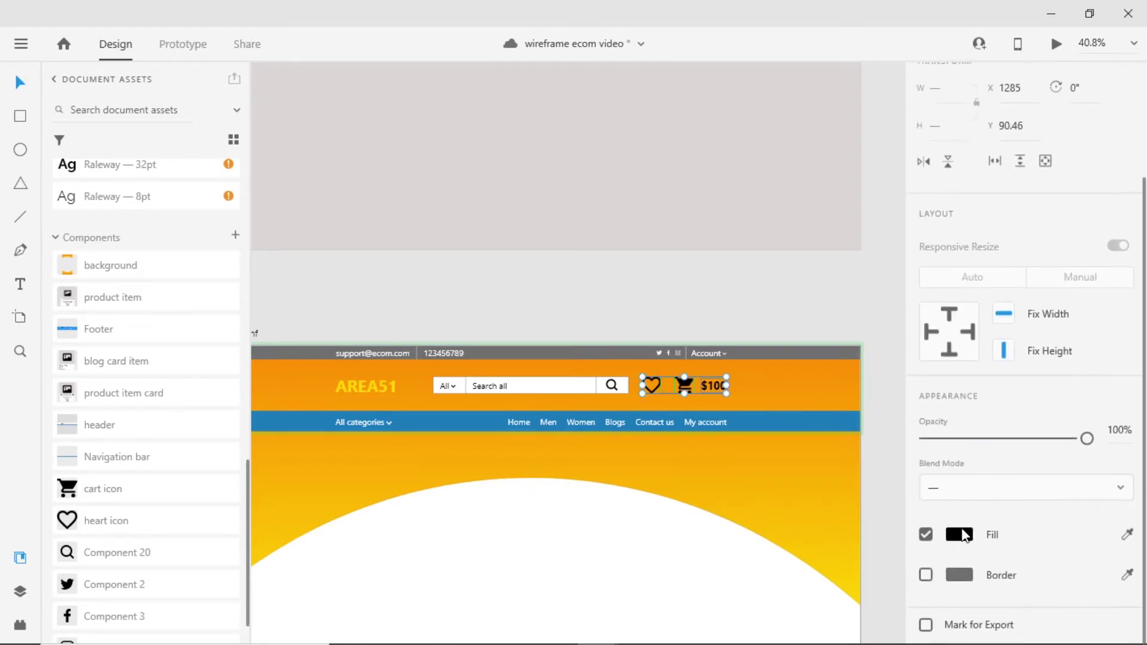
pyautogui.click(958, 534)
pyautogui.click(720, 617)
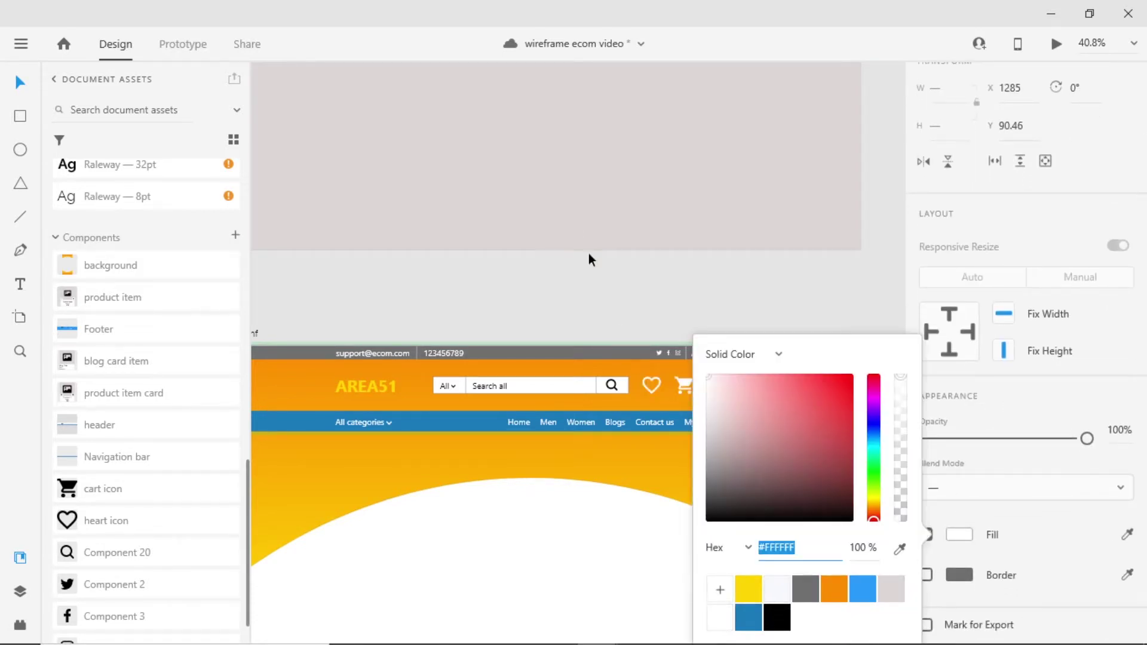
pyautogui.press('Escape')
# Change the "Search all" placeholder text's fill to the saved orange, #FE8D01.
pyautogui.scroll(3, 604, 306)
pyautogui.click(632, 402)
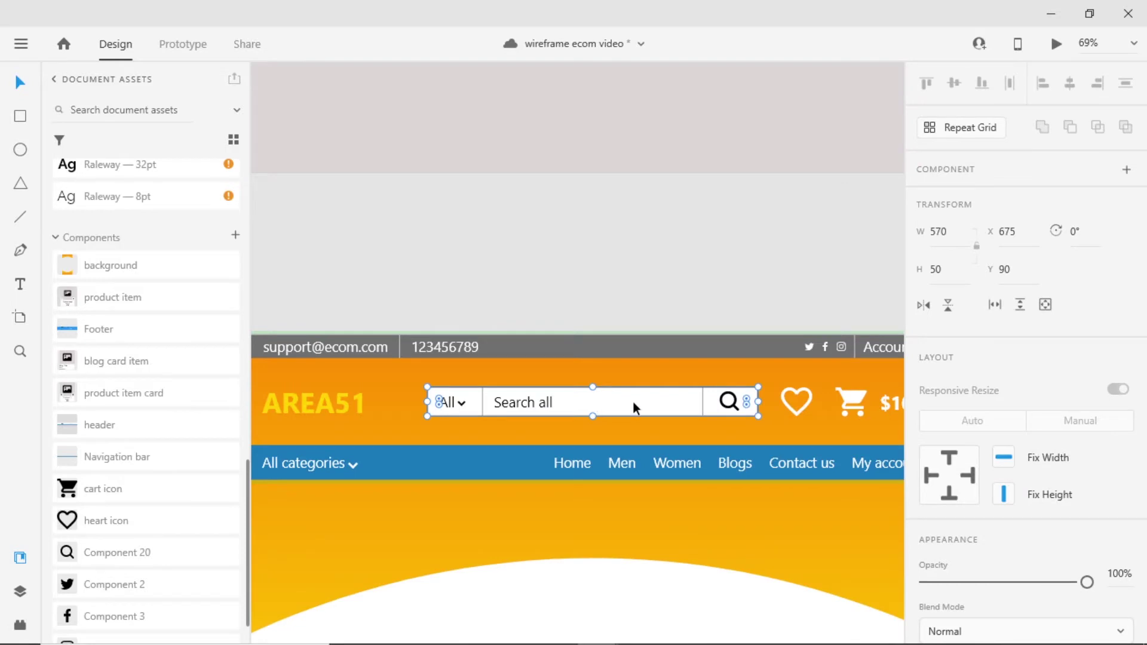
pyautogui.doubleClick(525, 400)
pyautogui.scroll(-5, 963, 461)
pyautogui.click(959, 455)
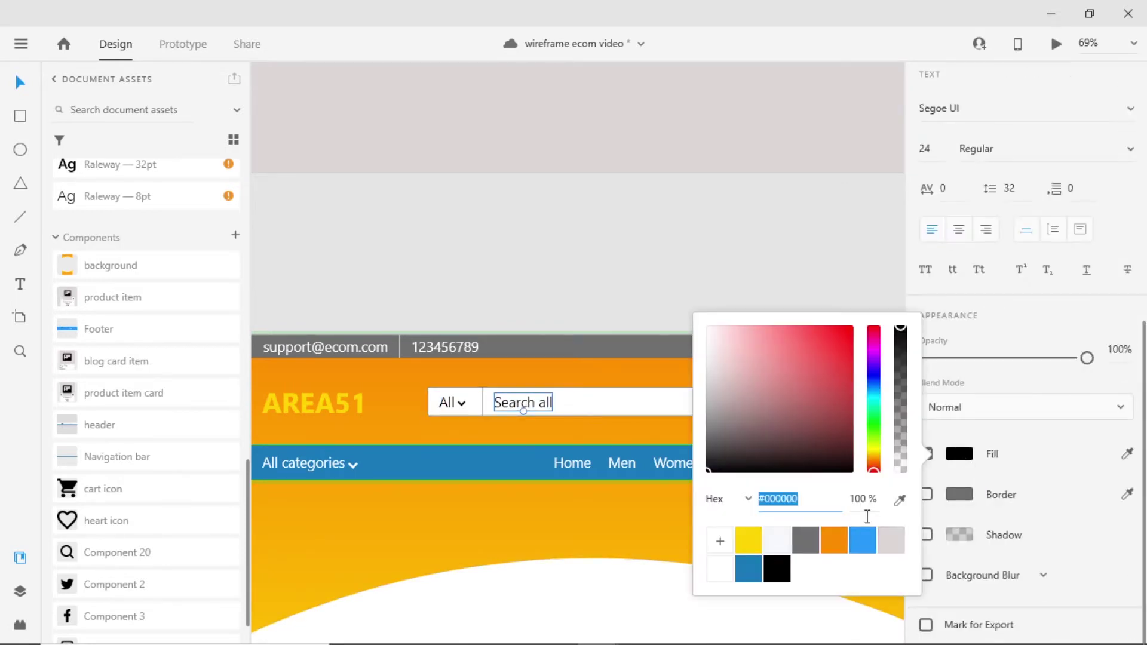
pyautogui.click(837, 539)
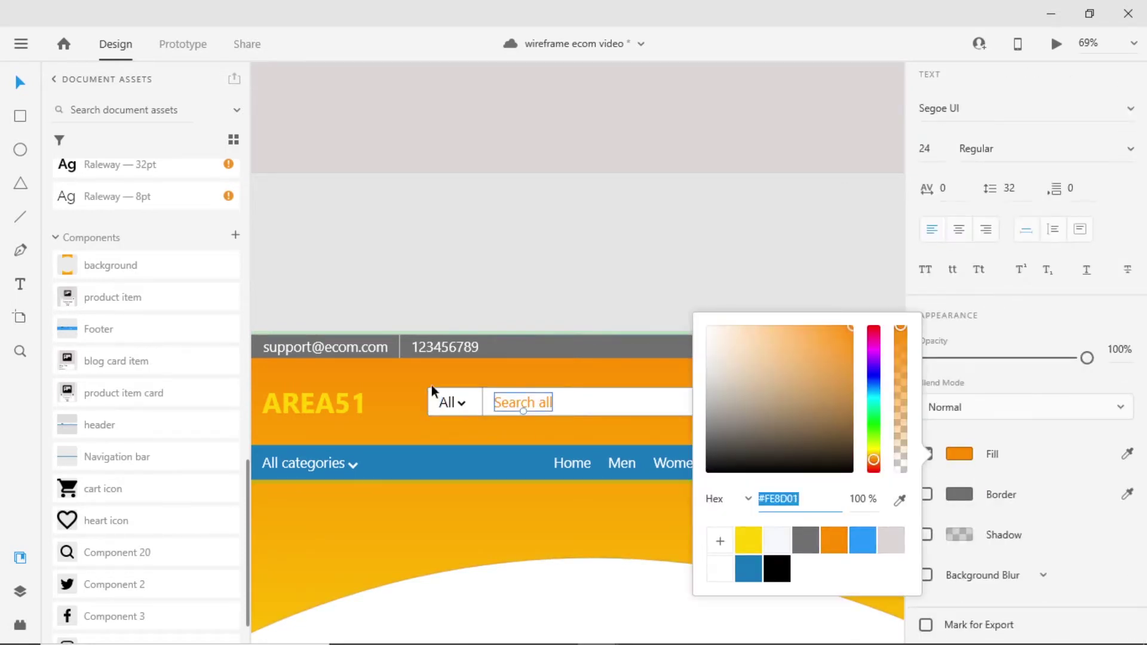
pyautogui.scroll(-3, 522, 323)
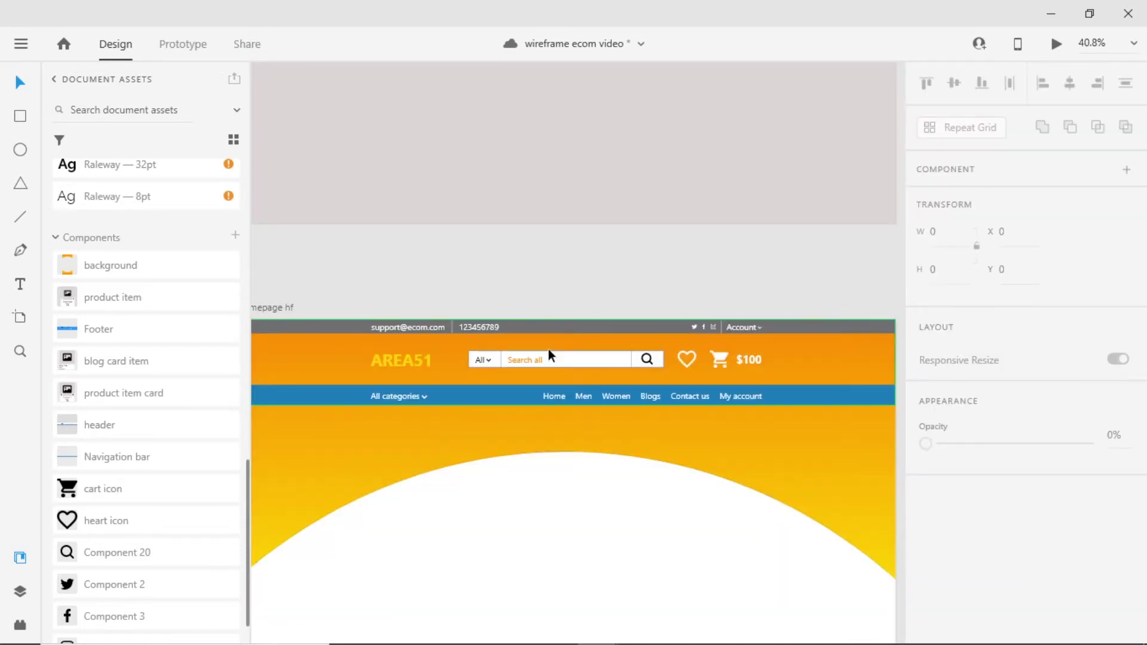
# Change the fill of the header's blue navigation bar to the saved grey, #707070.
pyautogui.click(483, 401)
pyautogui.doubleClick(483, 400)
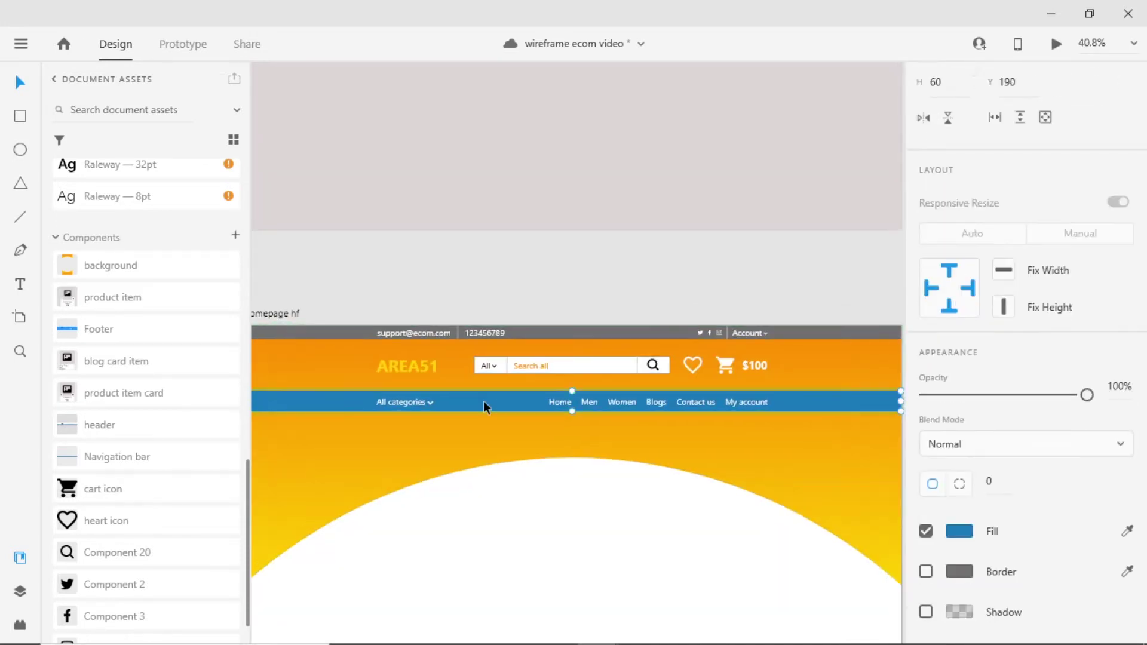
pyautogui.scroll(-2, 956, 470)
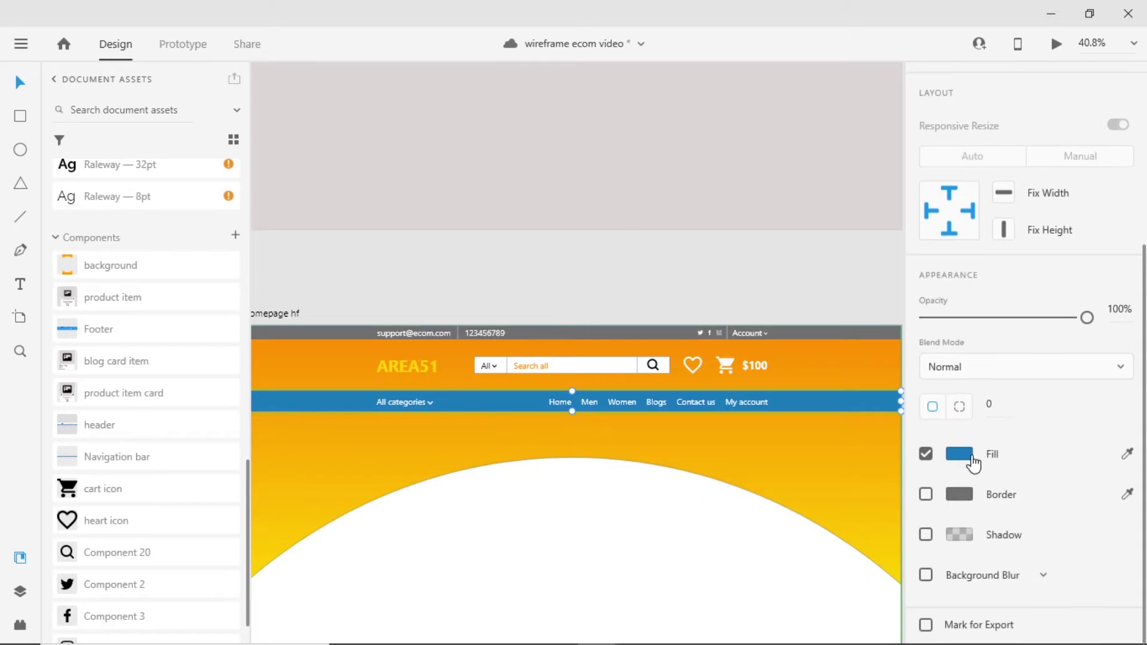
pyautogui.click(970, 456)
pyautogui.click(806, 558)
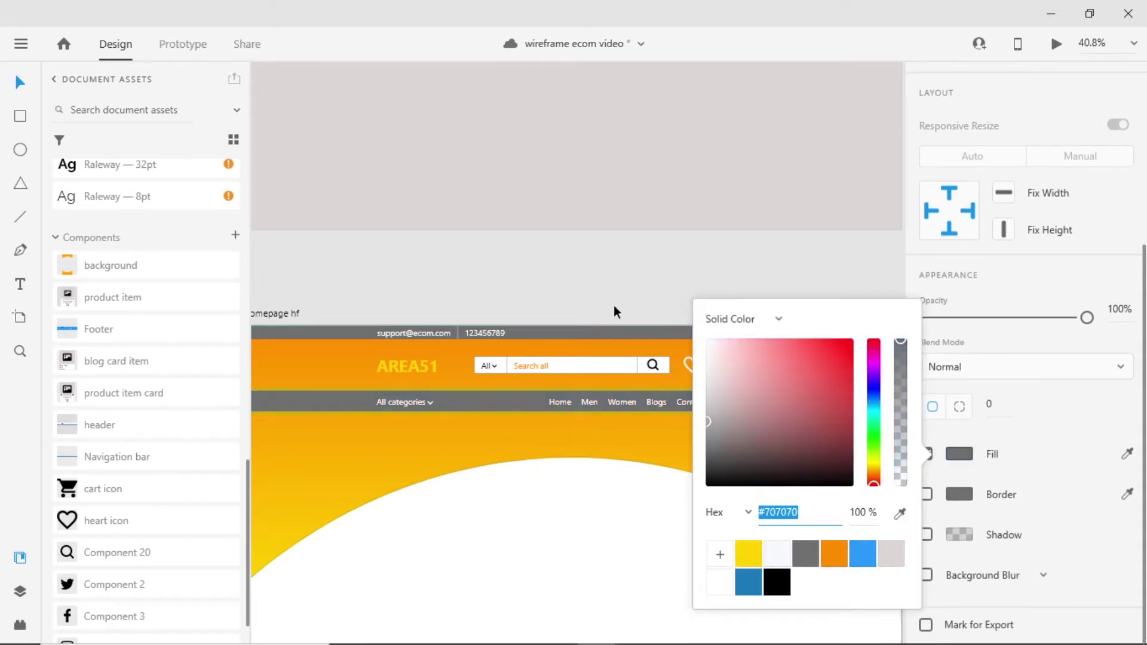
pyautogui.click(760, 408)
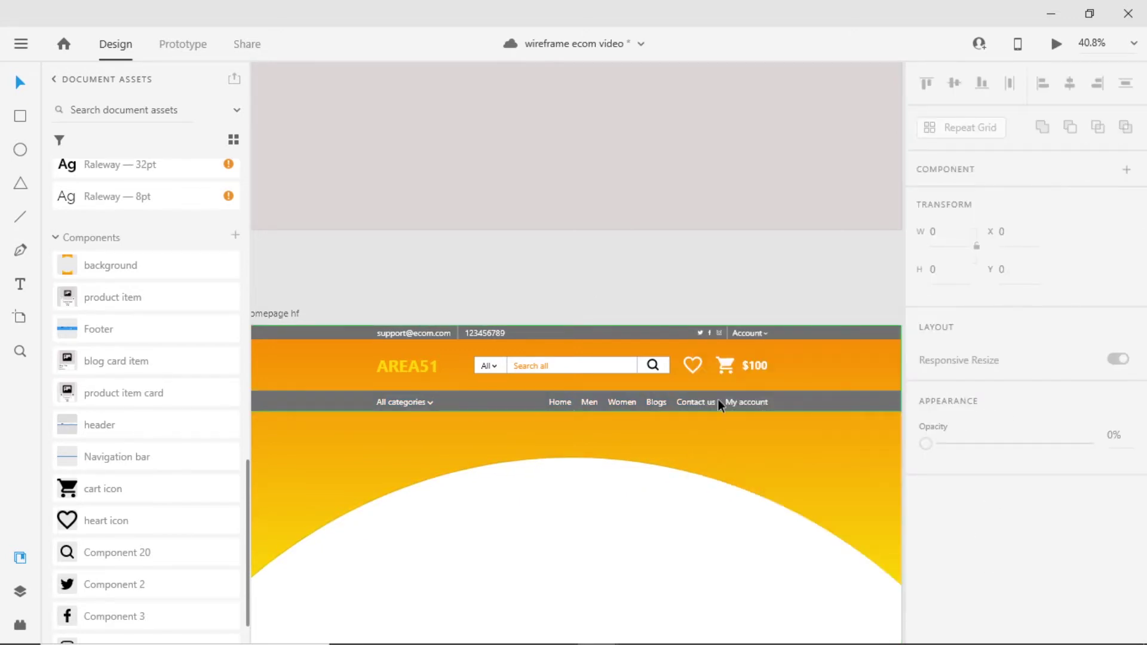
# Draw a 100 × 60 rectangle over the Home item in the navigation bar, at X 880, Y 190.
pyautogui.scroll(2, 748, 405)
pyautogui.click(528, 401)
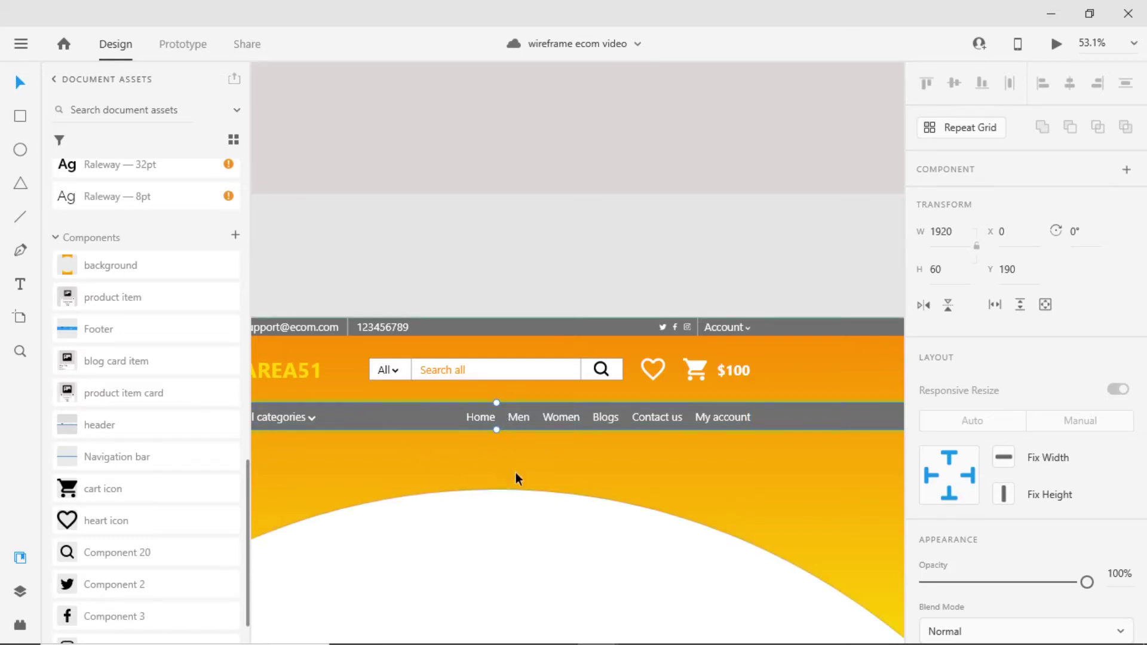
pyautogui.click(21, 117)
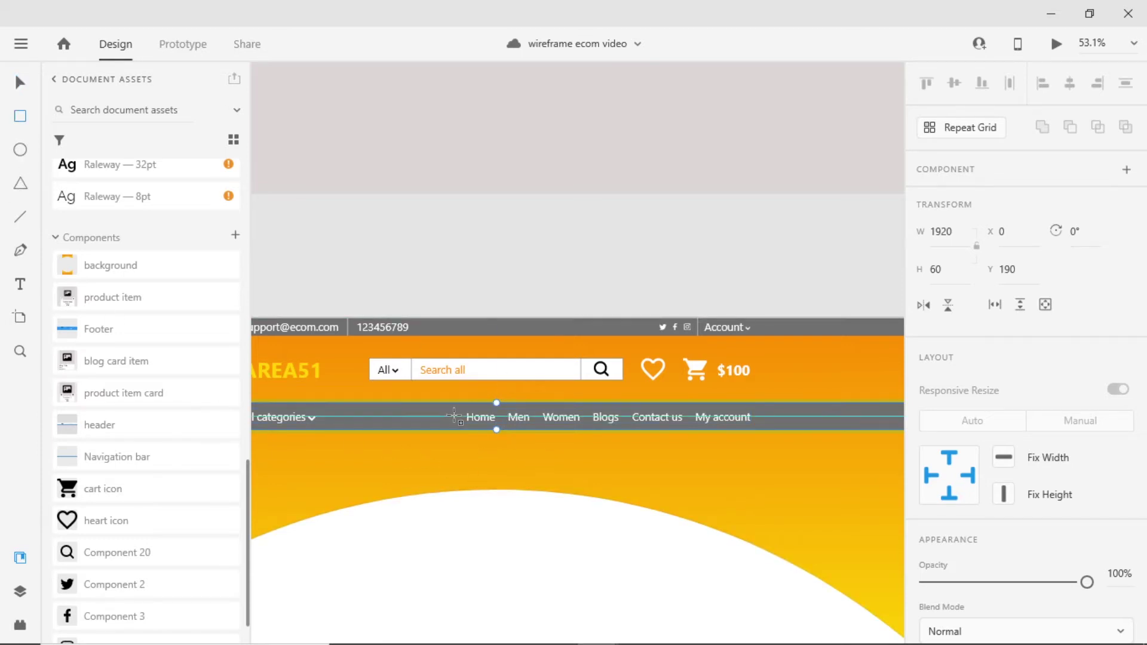
pyautogui.moveTo(460, 403); pyautogui.dragTo(506, 429)
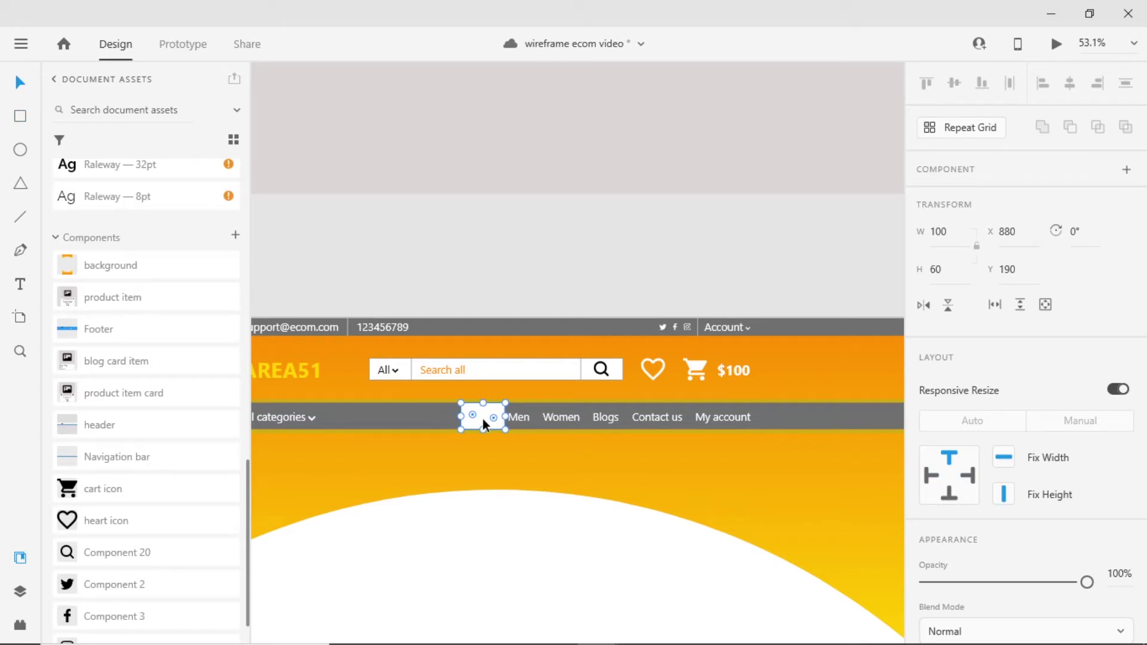
# Send the white rectangle backward, behind the Home label in the navigation bar.
pyautogui.rightClick(483, 418)
pyautogui.moveTo(614, 477)
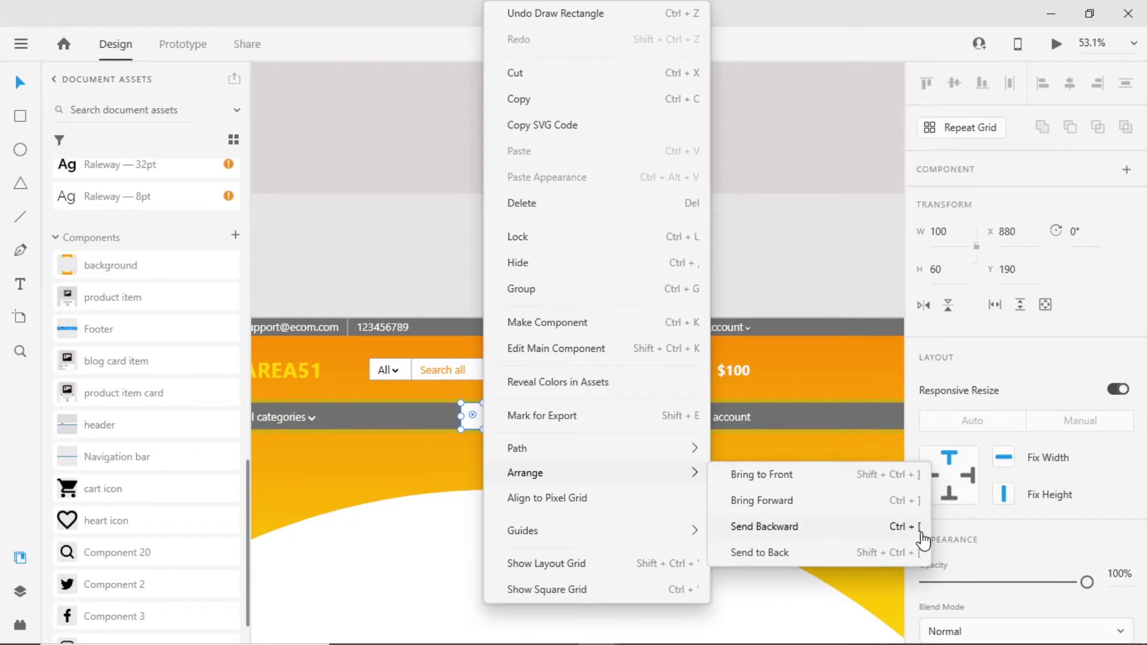
pyautogui.click(460, 483)
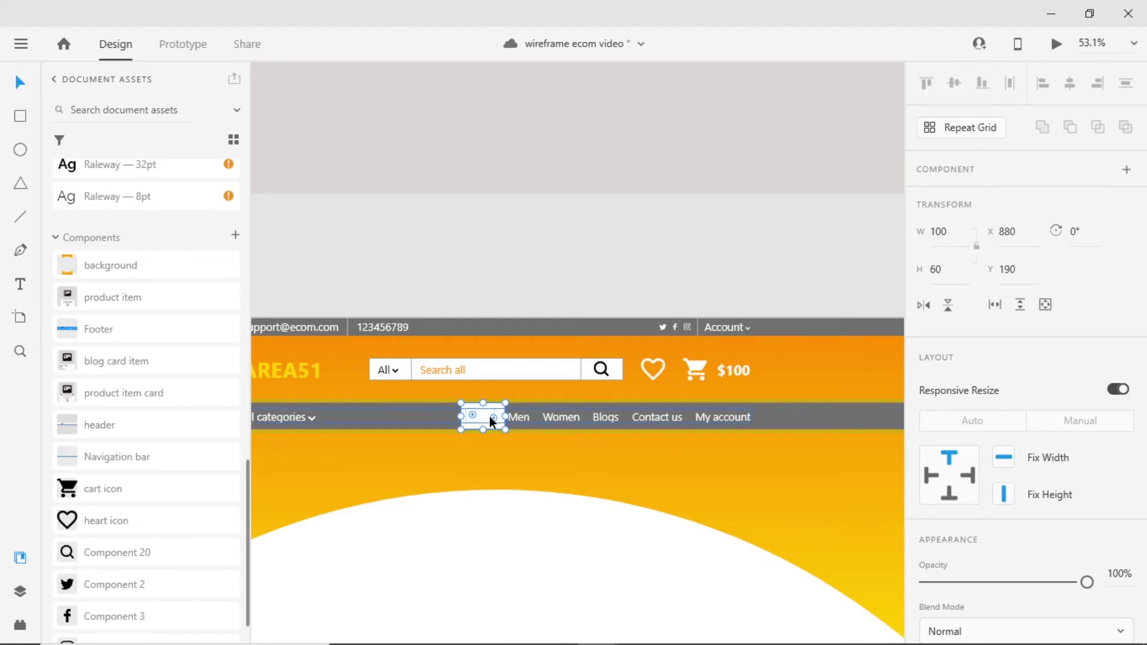
# Change the fill of the Home label in the navigation bar to the saved orange, #FE8D01.
pyautogui.doubleClick(478, 416)
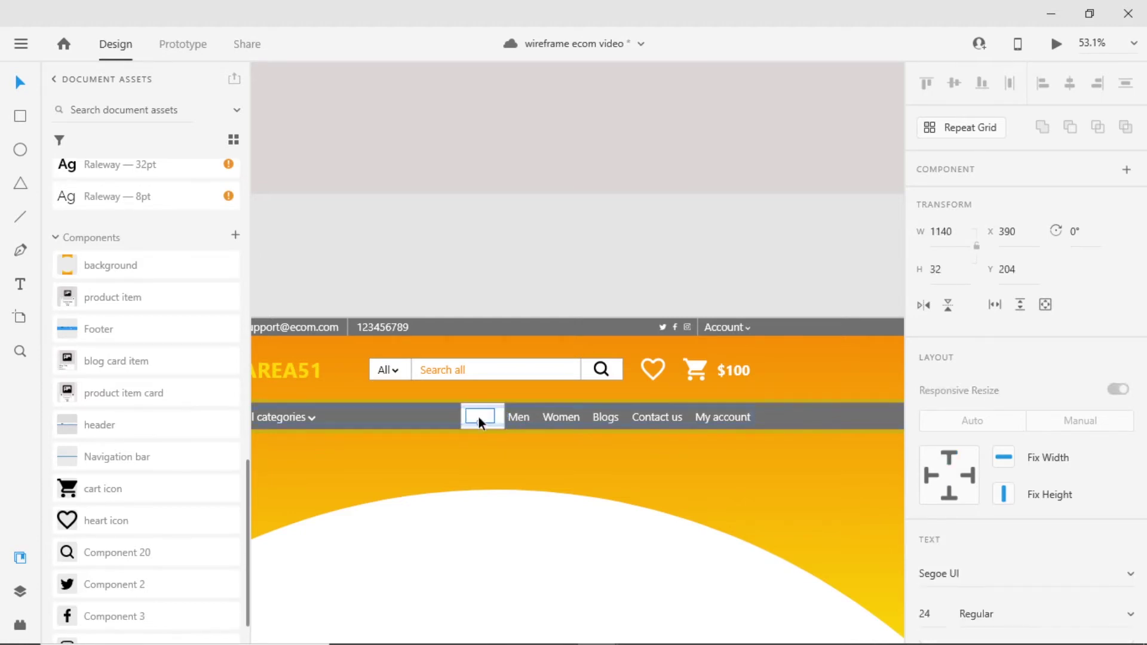
pyautogui.scroll(-5, 944, 502)
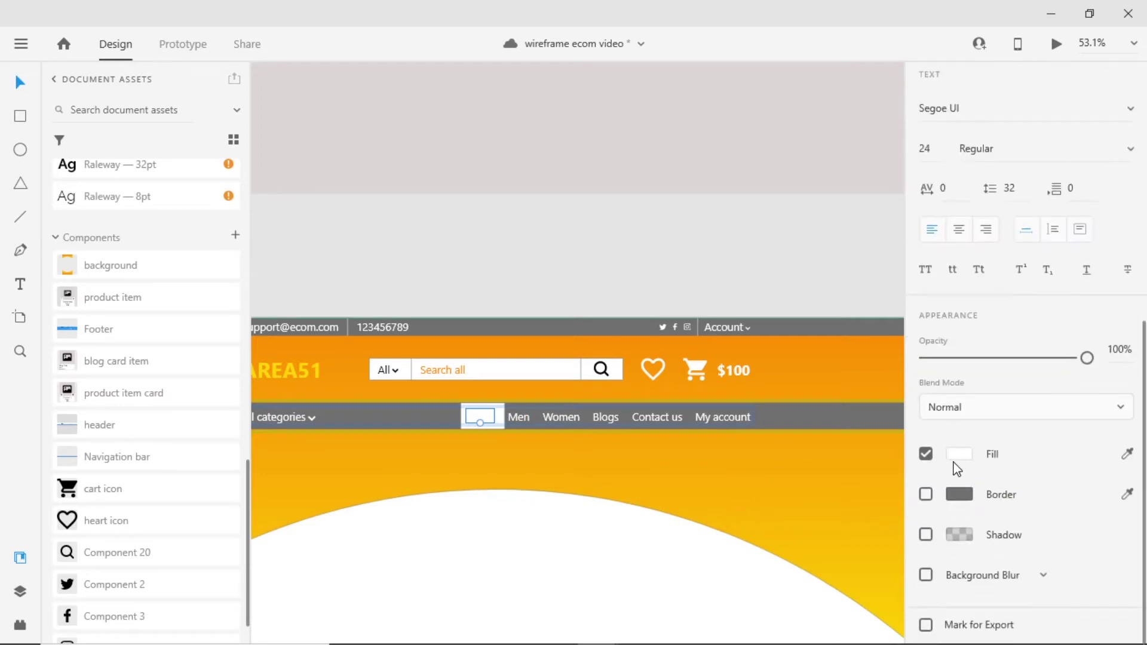
pyautogui.click(961, 457)
pyautogui.click(841, 538)
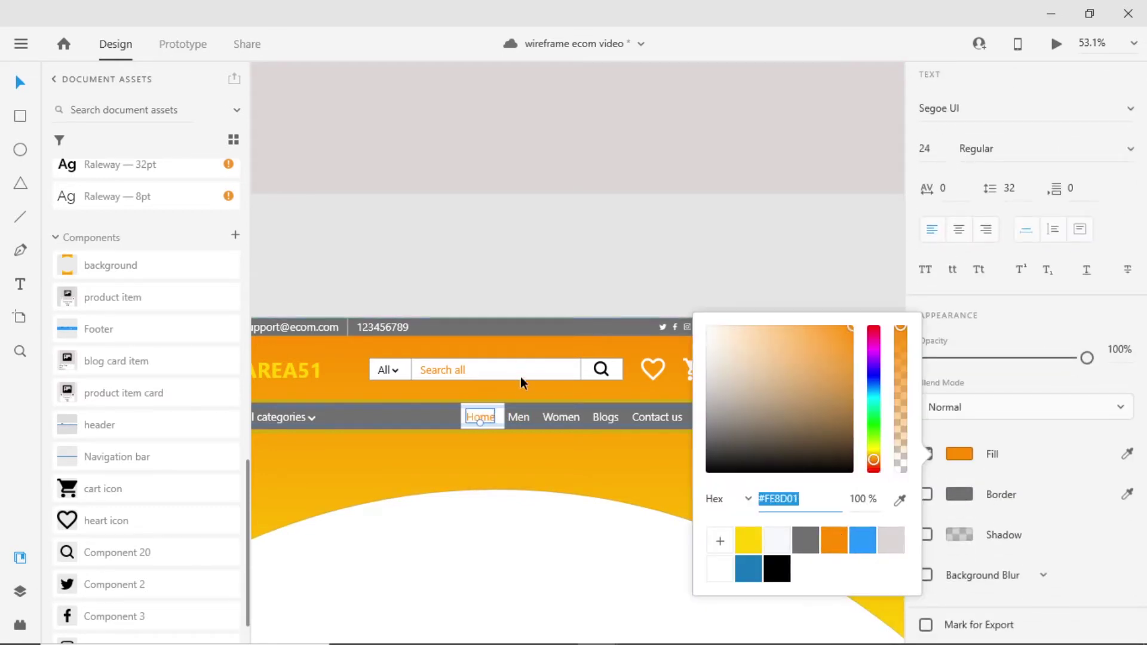
# Fill the rectangle behind the Home label with the saved yellow, #FFD202, and remove its border.
pyautogui.click(500, 416)
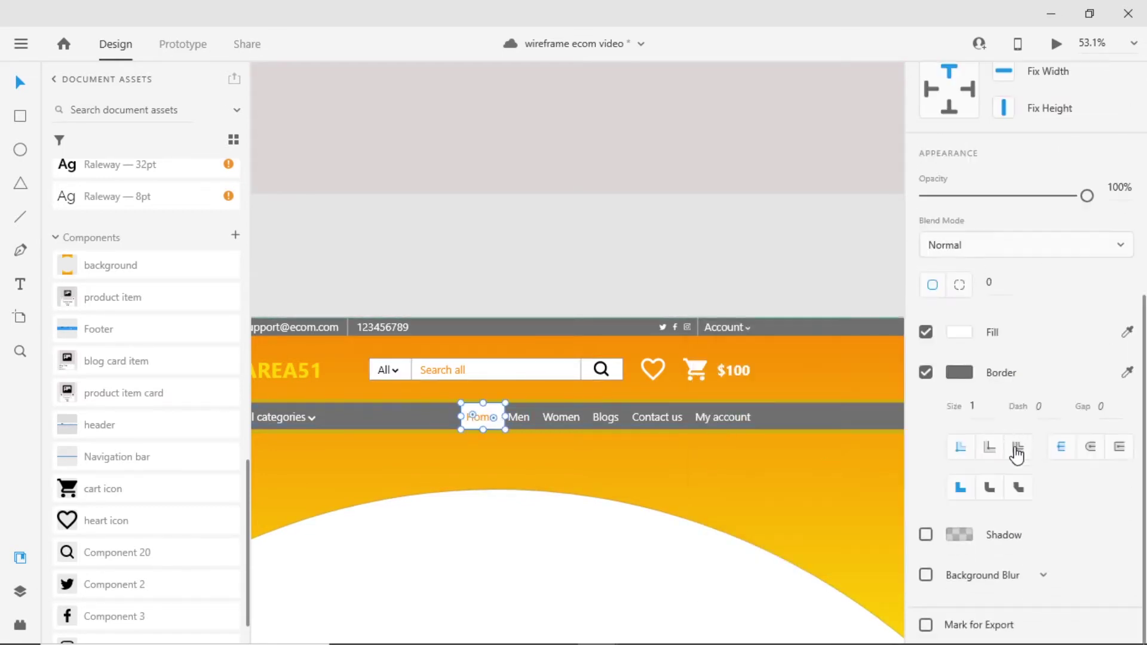
pyautogui.click(959, 332)
pyautogui.click(748, 431)
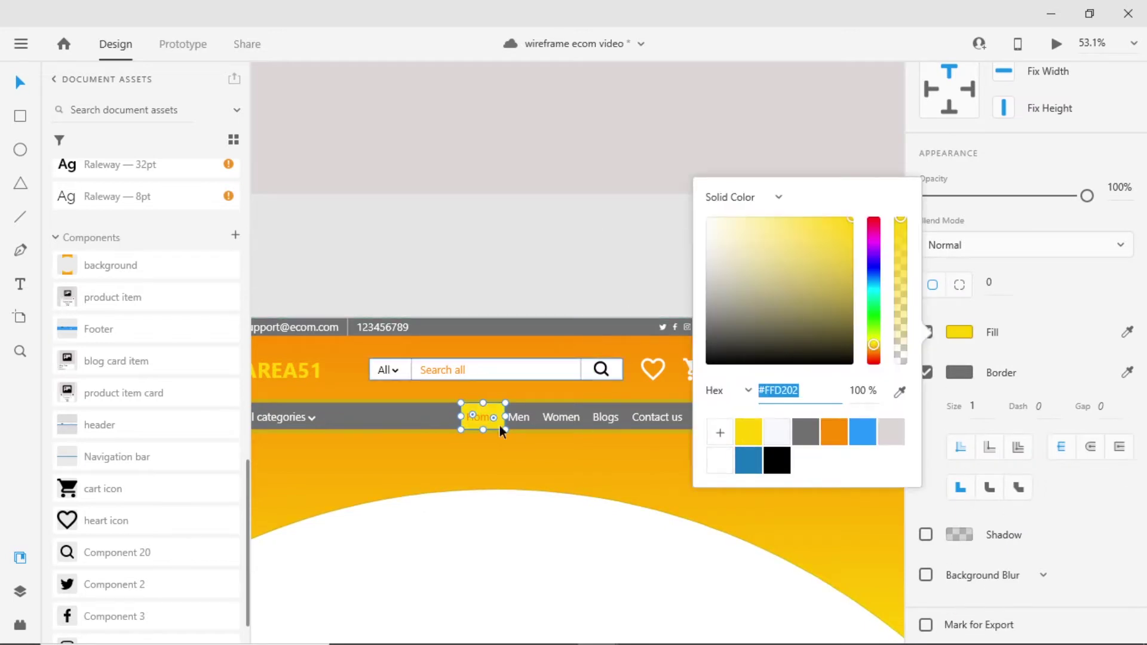
pyautogui.click(981, 385)
pyautogui.click(926, 373)
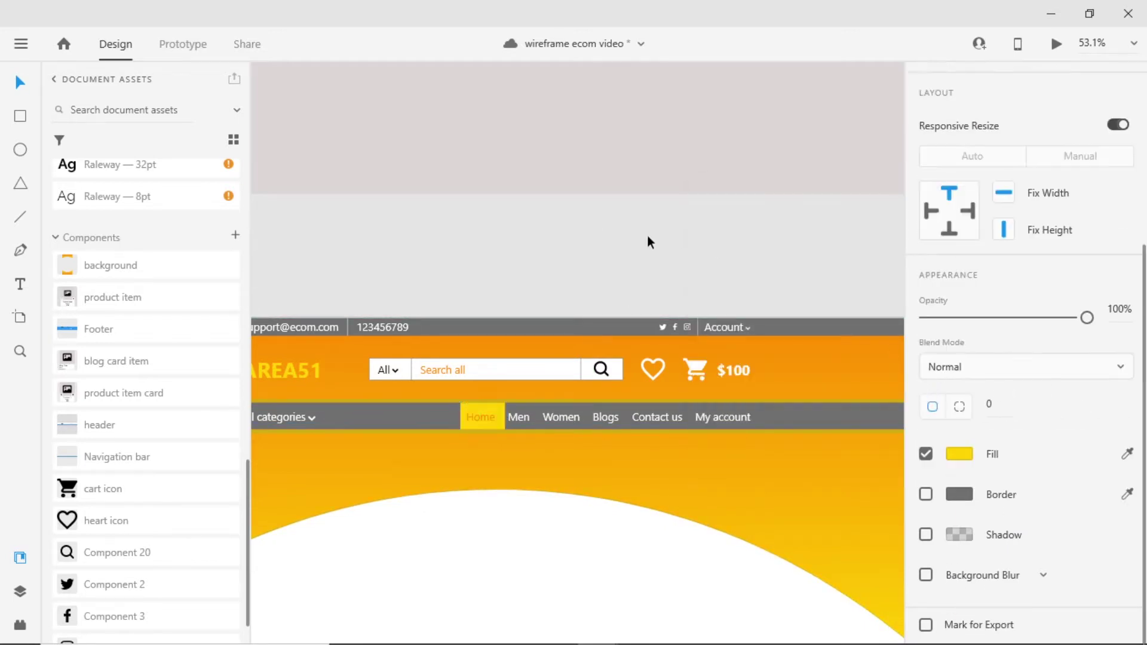
# Make room in the navigation bar before My account by shifting the other labels, and rename a duplicate of Contact us as Checkout.
pyautogui.click(502, 441)
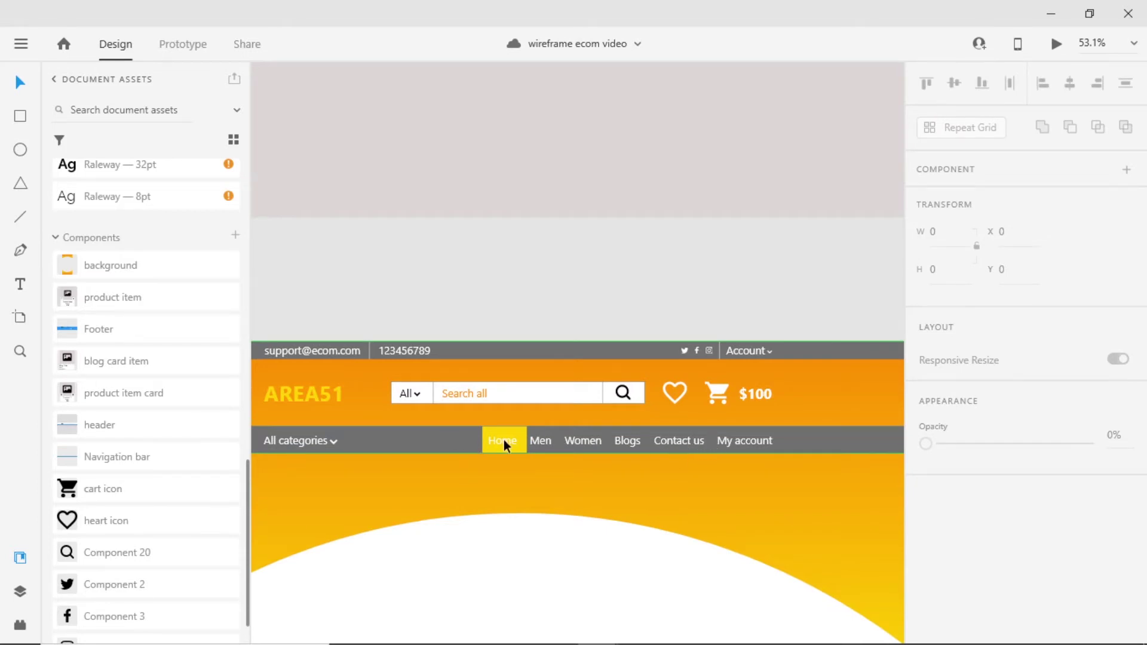
pyautogui.moveTo(504, 440); pyautogui.dragTo(674, 437)
pyautogui.doubleClick(678, 439)
pyautogui.hotkey('ctrl', 'a')
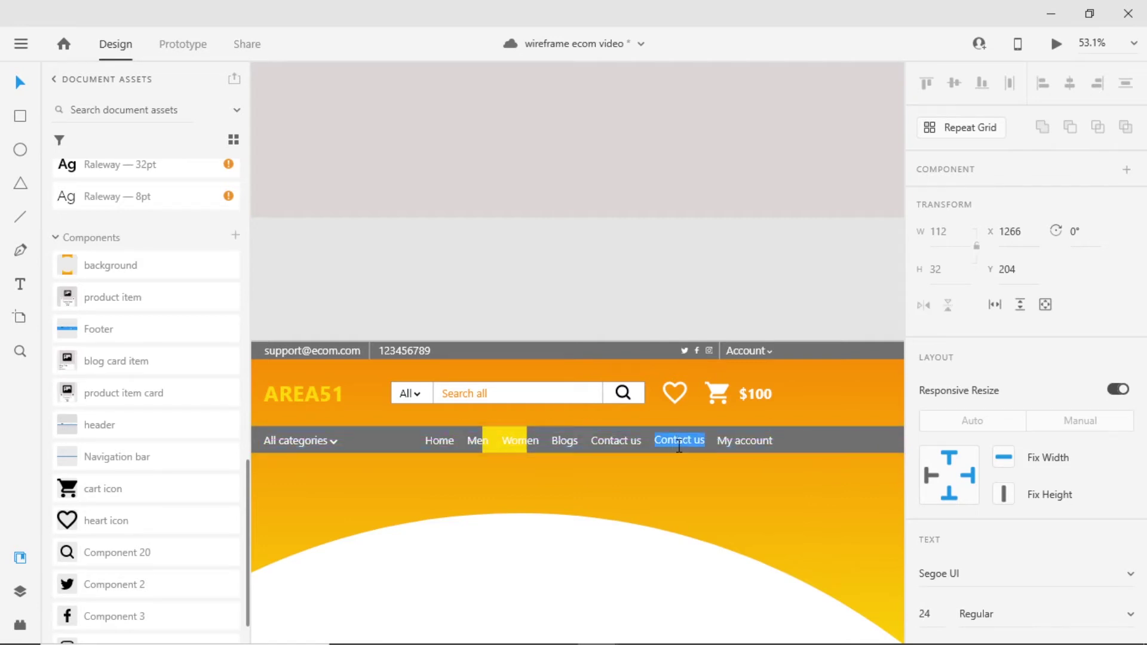
pyautogui.write('Checkout')
# Move the yellow highlight rectangle along the navigation bar so it sits behind the shifted Home label.
pyautogui.moveTo(502, 444); pyautogui.dragTo(443, 445)
pyautogui.press('Escape')
pyautogui.scroll(-1, 672, 426)
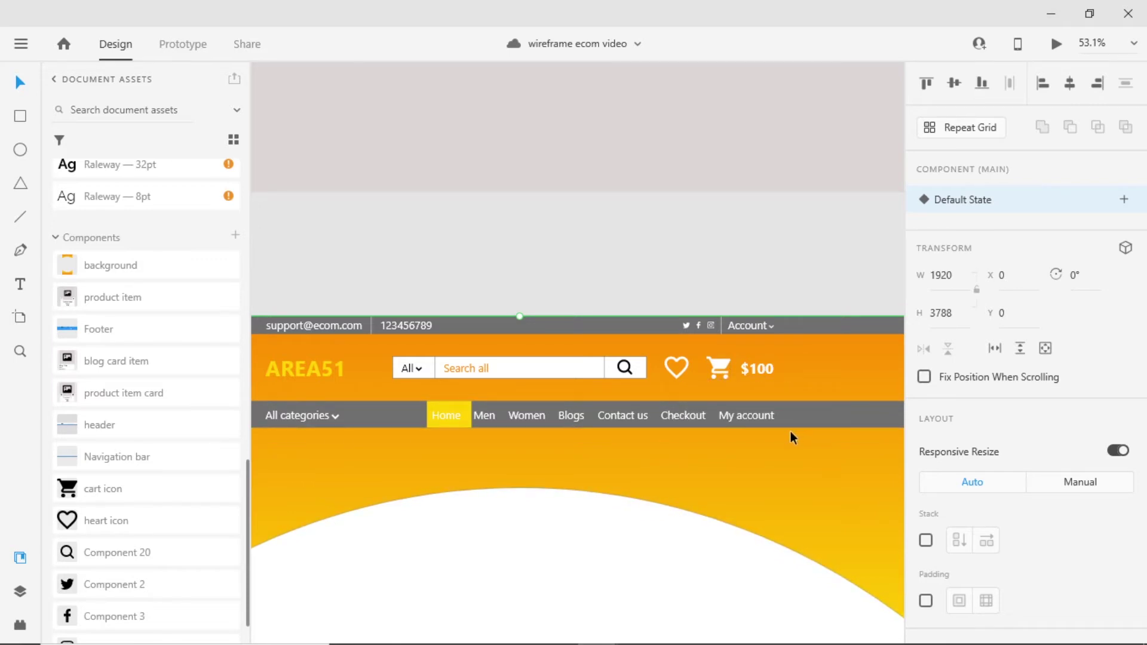
# Draw a rectangle about 292 × 291 over the header's heart and cart icons, at X 1272, Y 0, and open its path for editing.
pyautogui.hscroll(1, 790, 431)
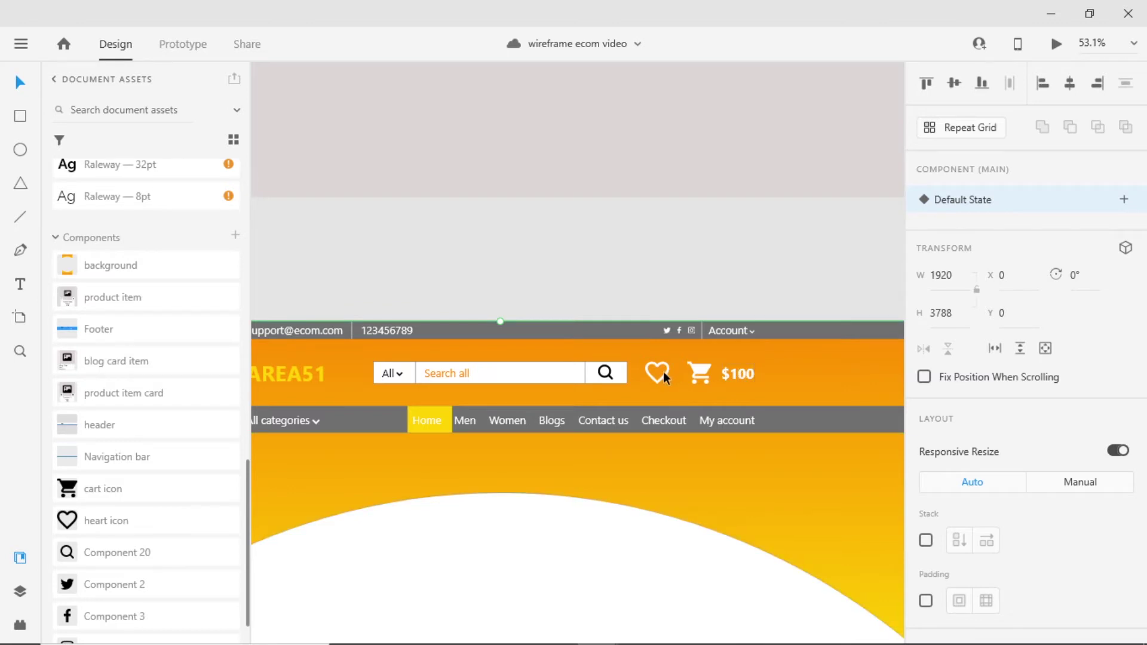
pyautogui.click(20, 115)
pyautogui.moveTo(640, 322); pyautogui.dragTo(769, 450)
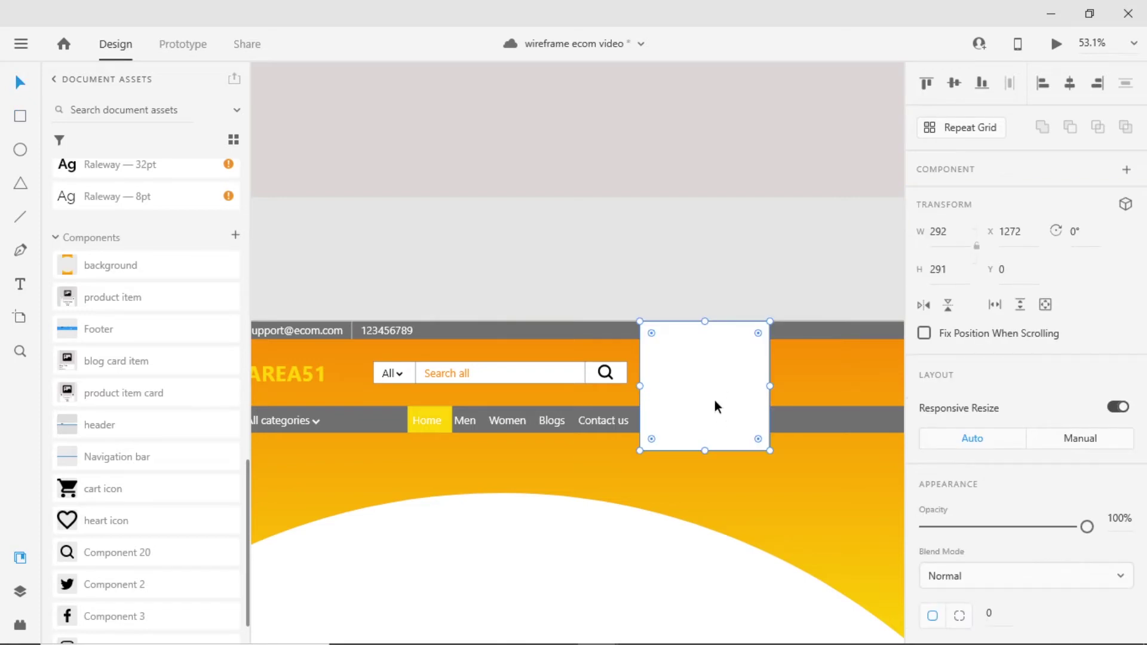
pyautogui.doubleClick(714, 401)
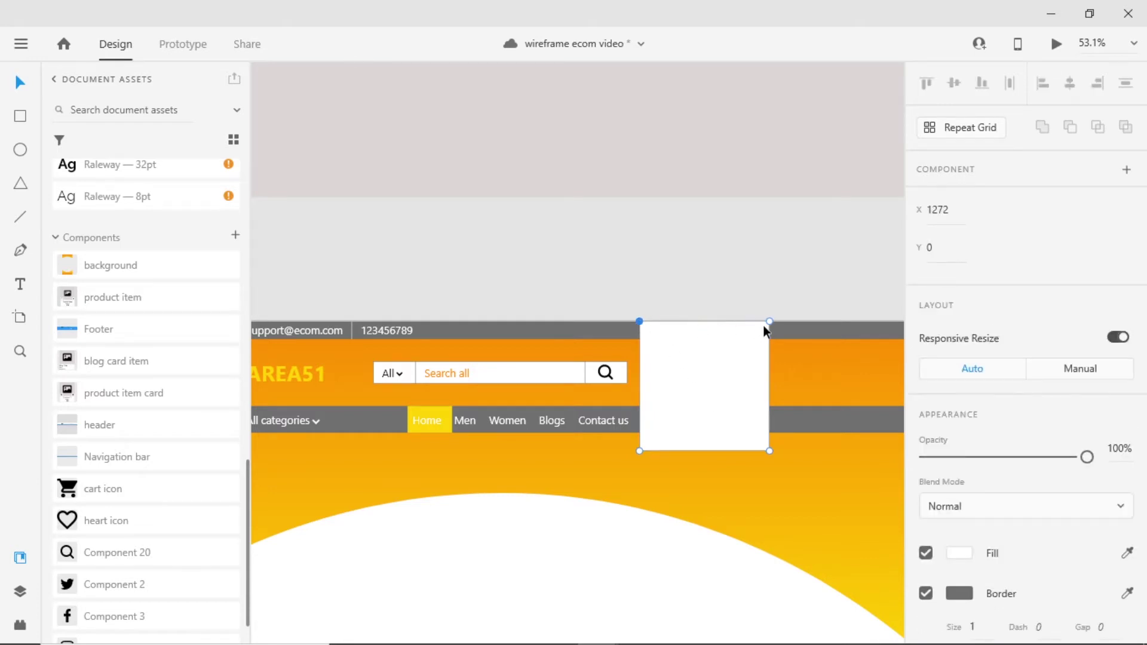
pyautogui.keyDown('shift'); pyautogui.click(639, 451); pyautogui.keyUp('shift')
pyautogui.moveTo(639, 452)
pyautogui.mouseDown()
pyautogui.moveTo(657, 438)
pyautogui.moveTo(645, 451)
pyautogui.moveTo(597, 418)
pyautogui.moveTo(632, 440)
pyautogui.mouseUp()
pyautogui.hotkey('ctrl', 'z')
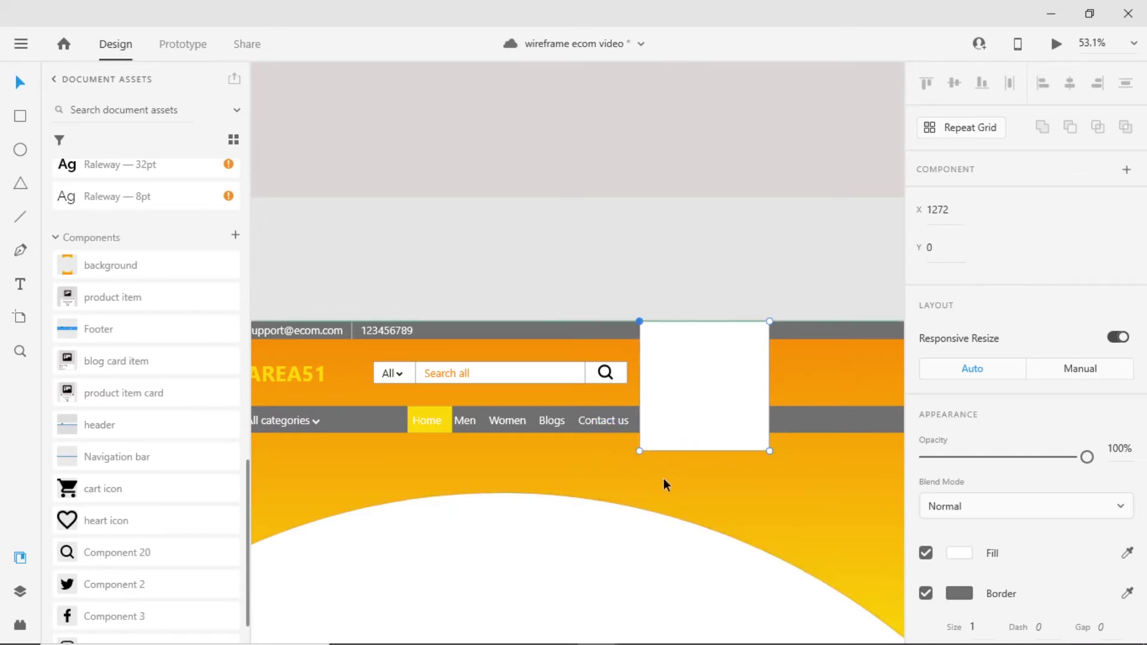
# Add a point midway along the rectangle's bottom edge, raise it to about Y 253, and convert the three lower points to curves.
pyautogui.click(702, 451)
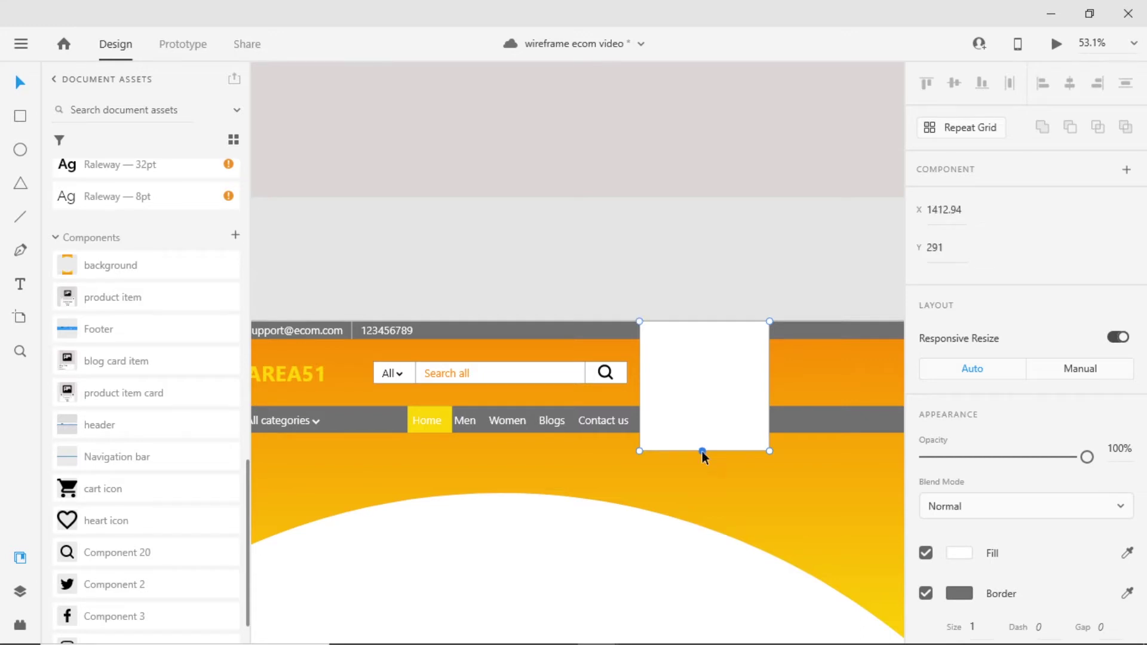
pyautogui.moveTo(702, 451)
pyautogui.mouseDown()
pyautogui.moveTo(702, 396)
pyautogui.moveTo(696, 434)
pyautogui.mouseUp()
pyautogui.doubleClick(639, 475)
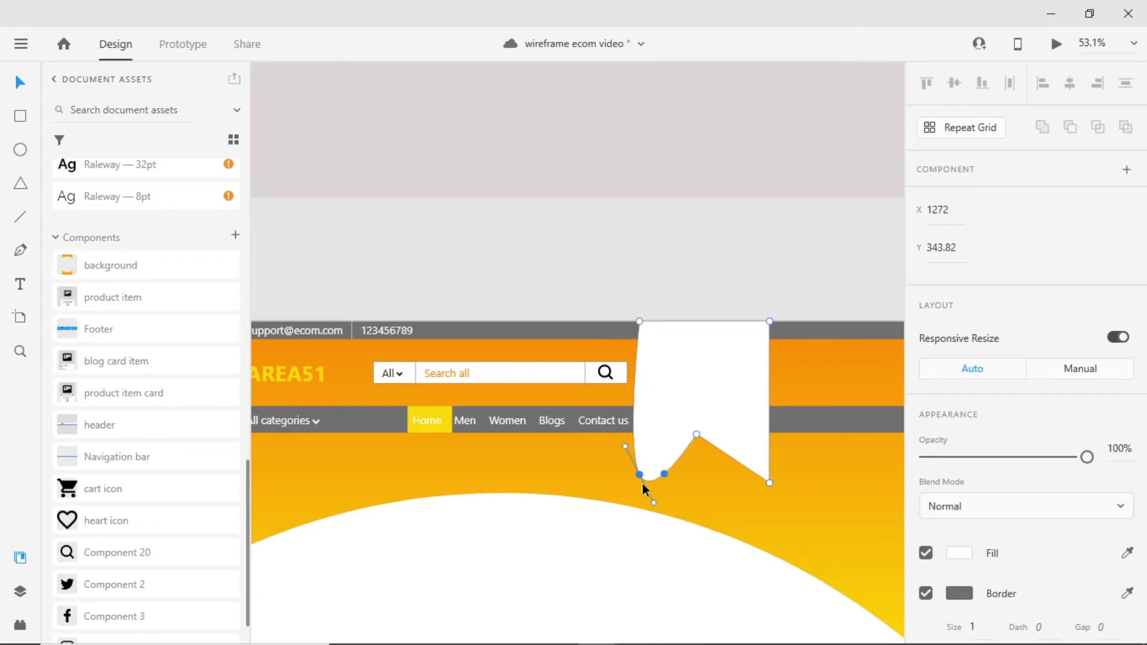
pyautogui.click(721, 451)
pyautogui.press('Delete')
pyautogui.doubleClick(696, 435)
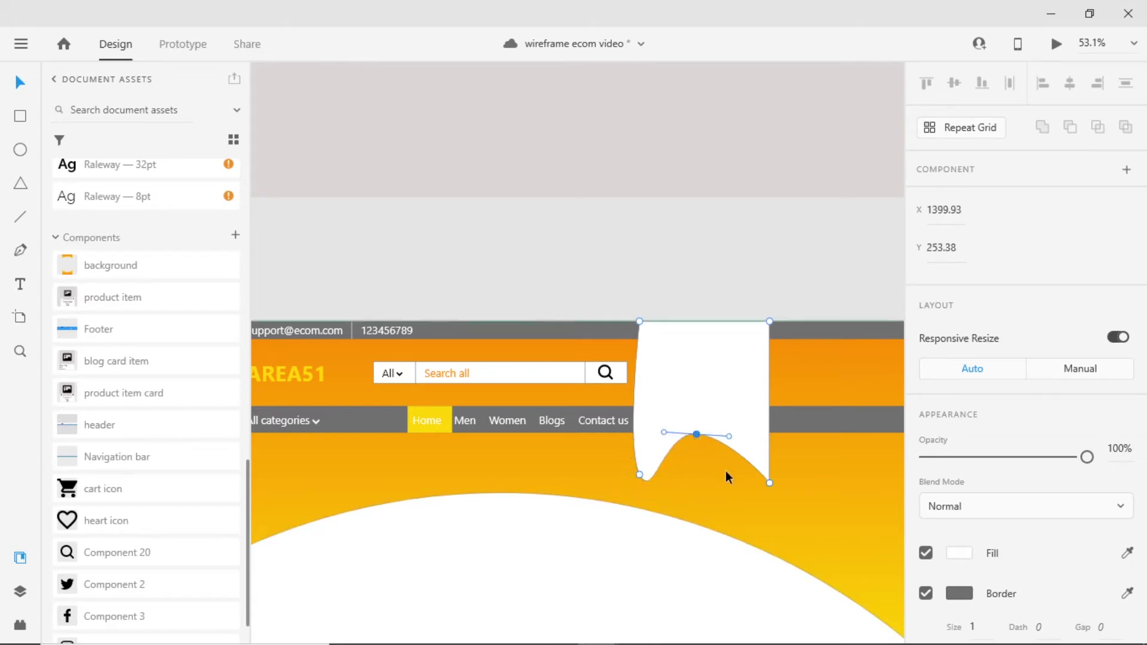
pyautogui.click(770, 483)
pyautogui.doubleClick(769, 482)
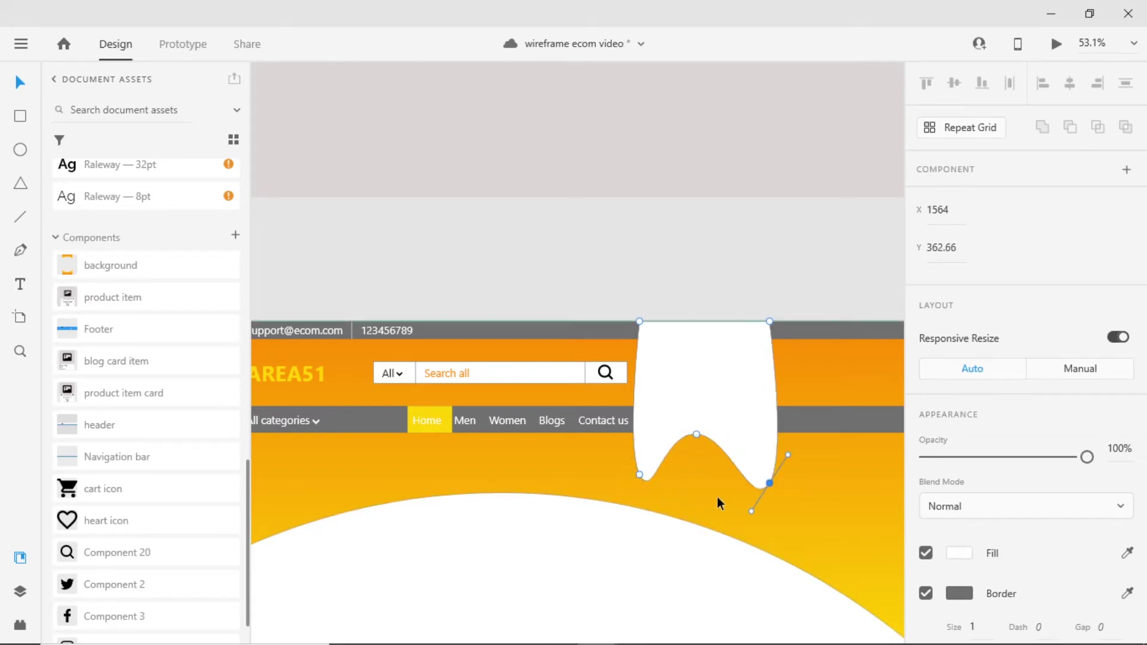
# Move the shape's lower side points inward and down, reshaping its bottom edge into two rounded, hanging lobes.
pyautogui.moveTo(647, 472); pyautogui.dragTo(654, 496)
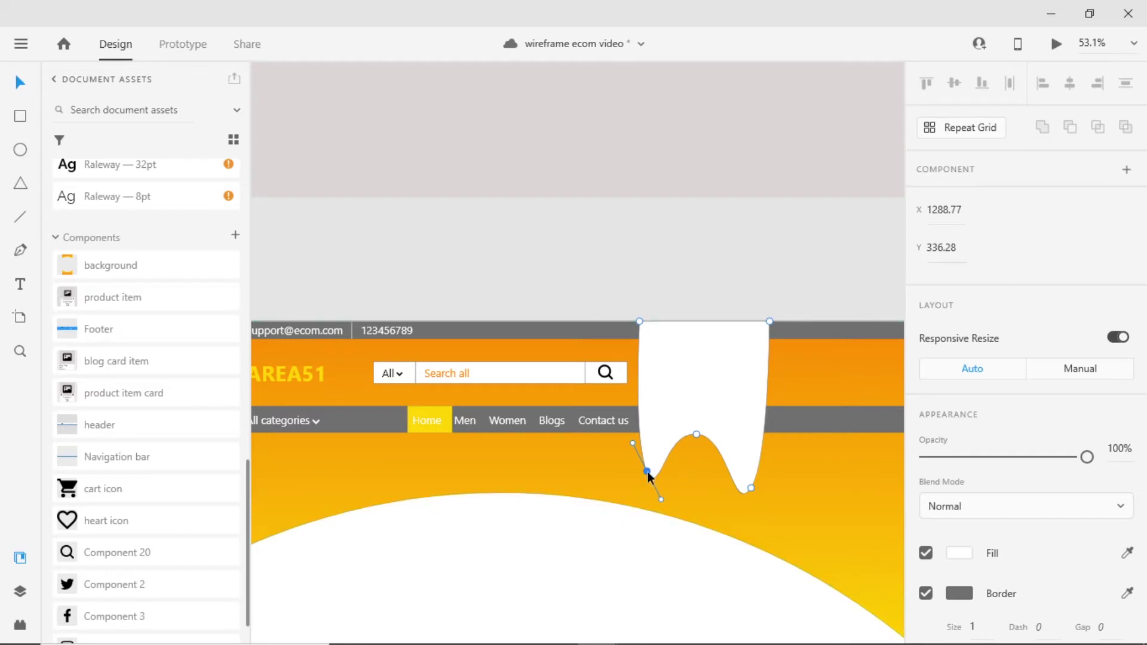
pyautogui.press('Delete')
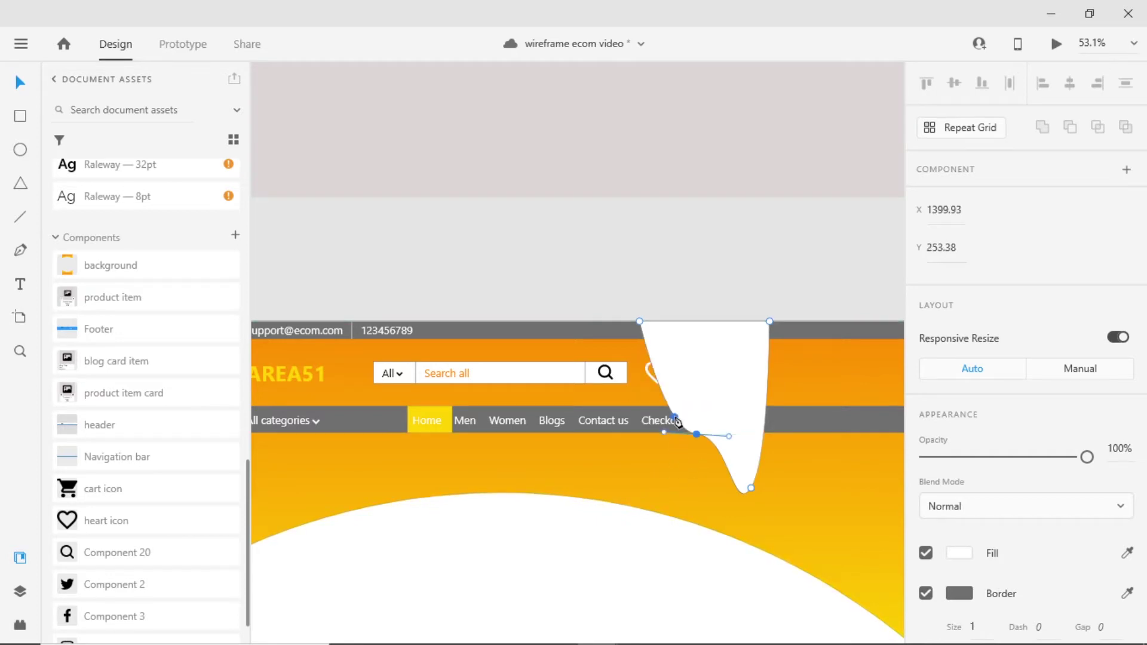
pyautogui.moveTo(676, 417); pyautogui.dragTo(732, 503)
pyautogui.click(744, 494)
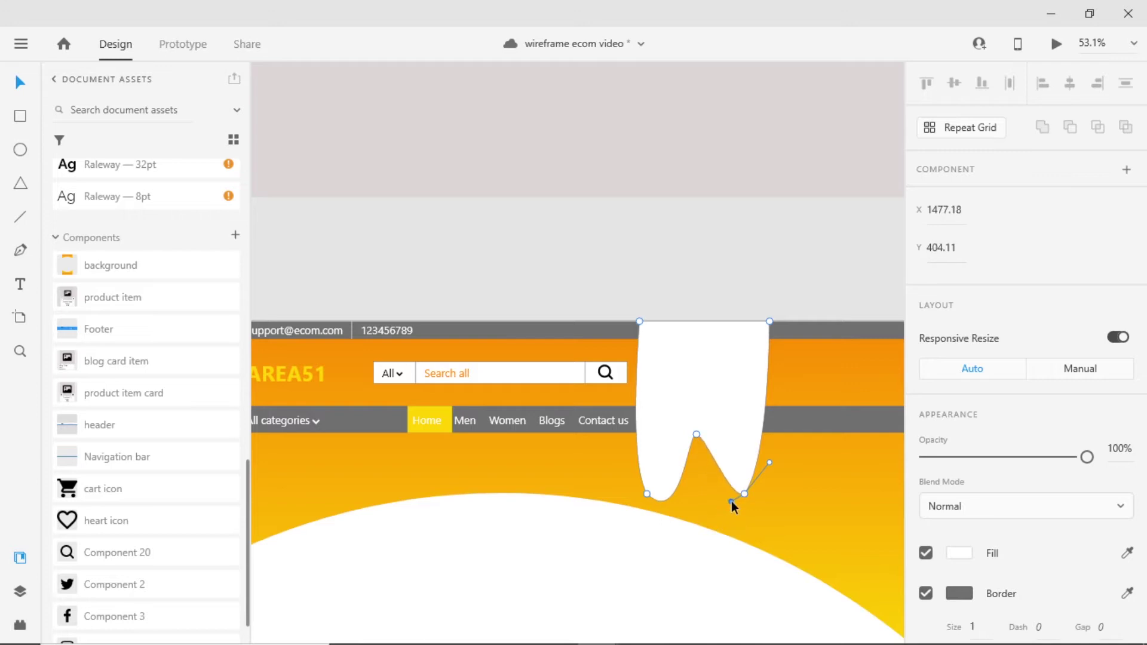
pyautogui.hscroll(2, 749, 473)
pyautogui.scroll(-1, 749, 473)
pyautogui.click(749, 473)
# Give the two-lobed shape the saved yellow fill without a border, and save the document.
pyautogui.click(672, 403)
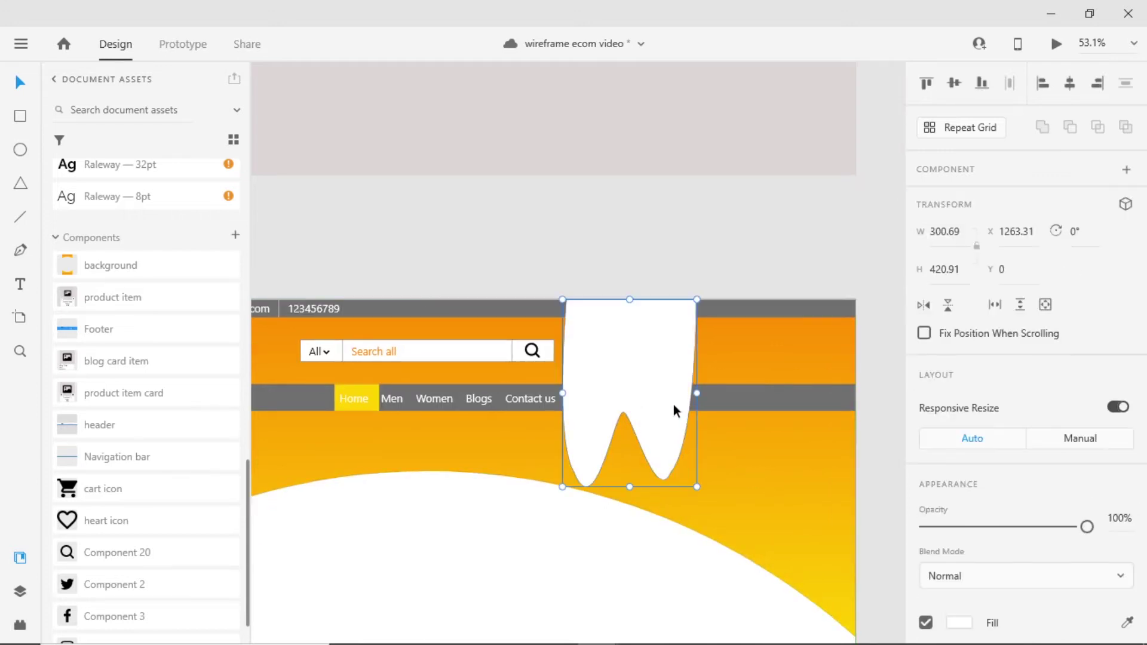
pyautogui.scroll(-5, 1013, 500)
pyautogui.click(925, 372)
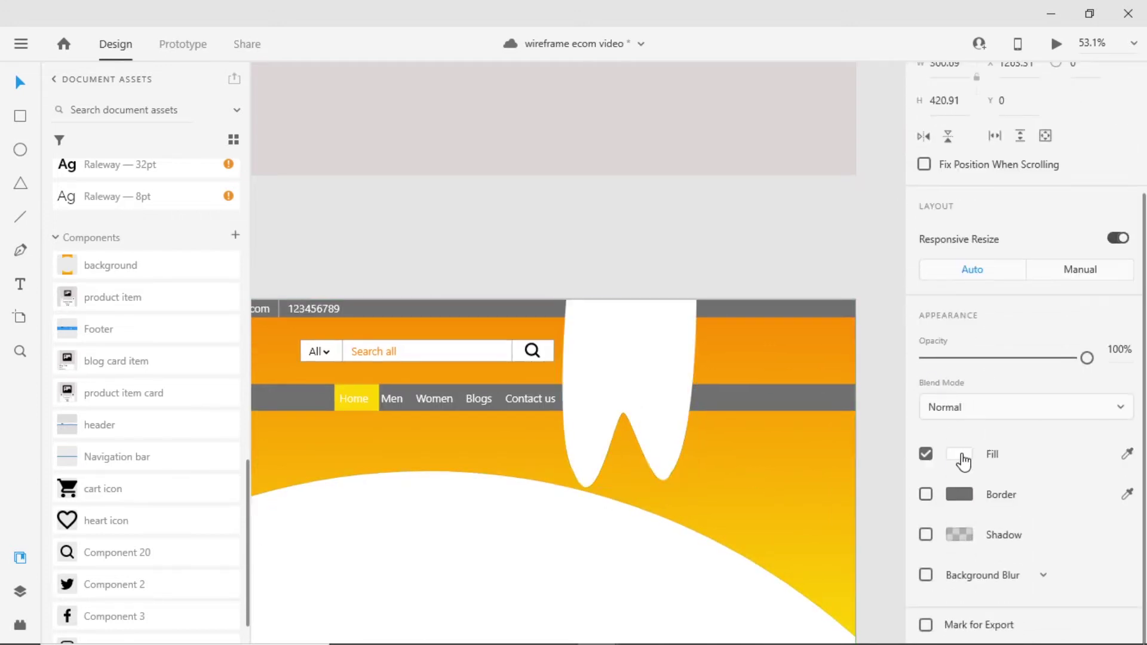
pyautogui.click(960, 455)
pyautogui.click(746, 551)
pyautogui.click(702, 451)
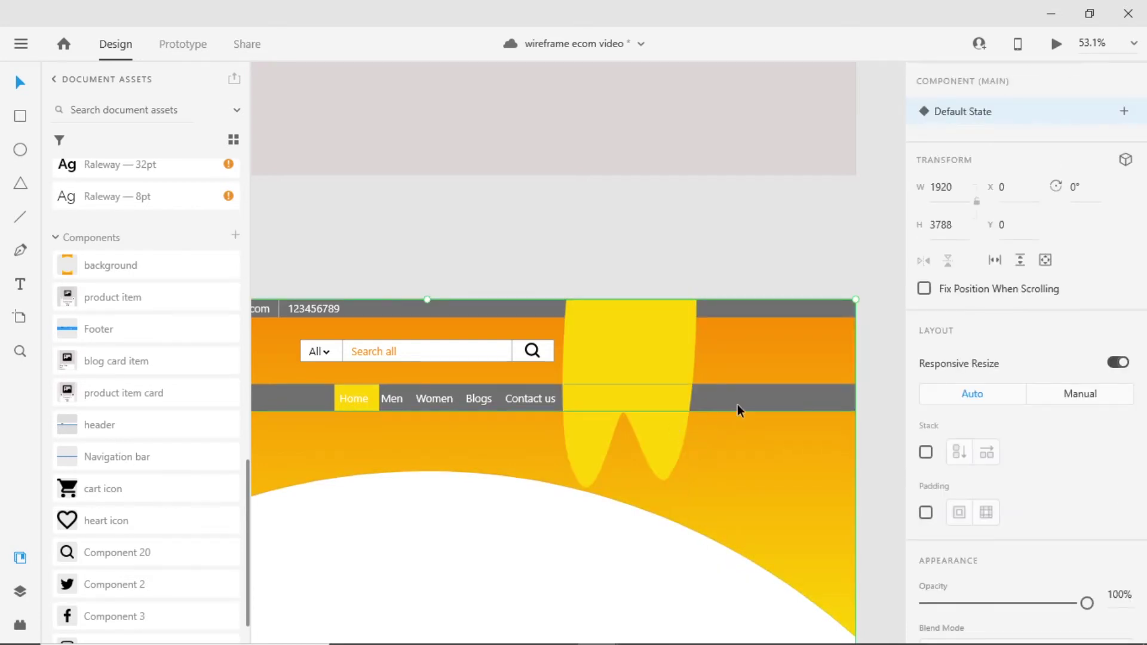
pyautogui.hotkey('ctrl', 's')
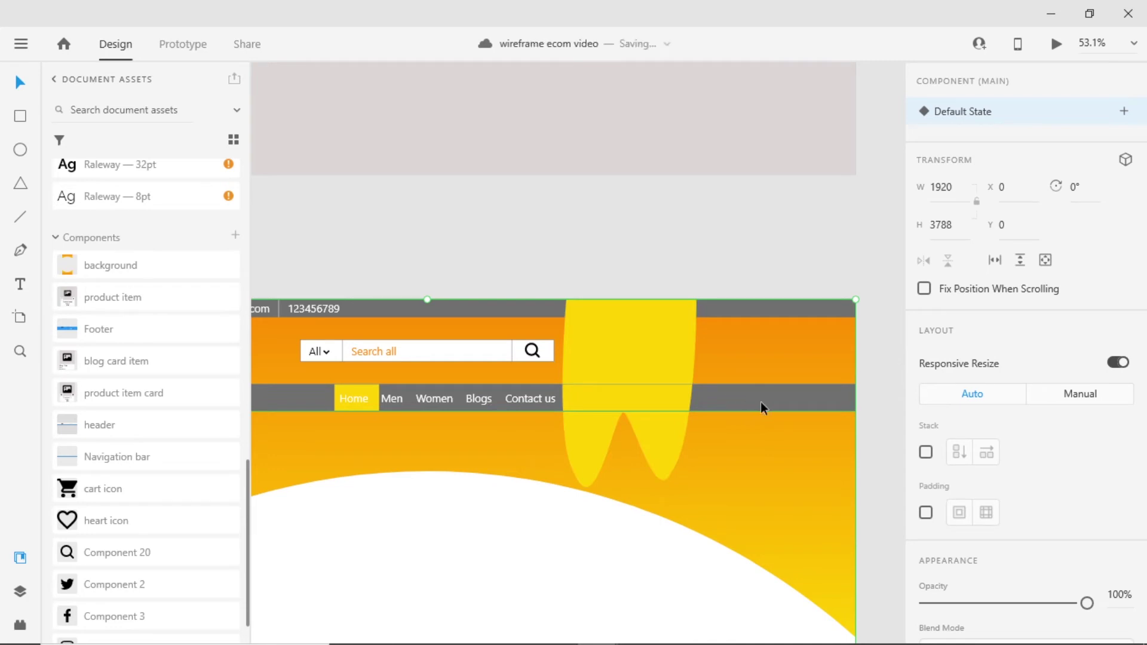
# Send the yellow two-lobed shape backward, behind the header's icons and labels.
pyautogui.click(751, 399)
pyautogui.hscroll(-2, 773, 444)
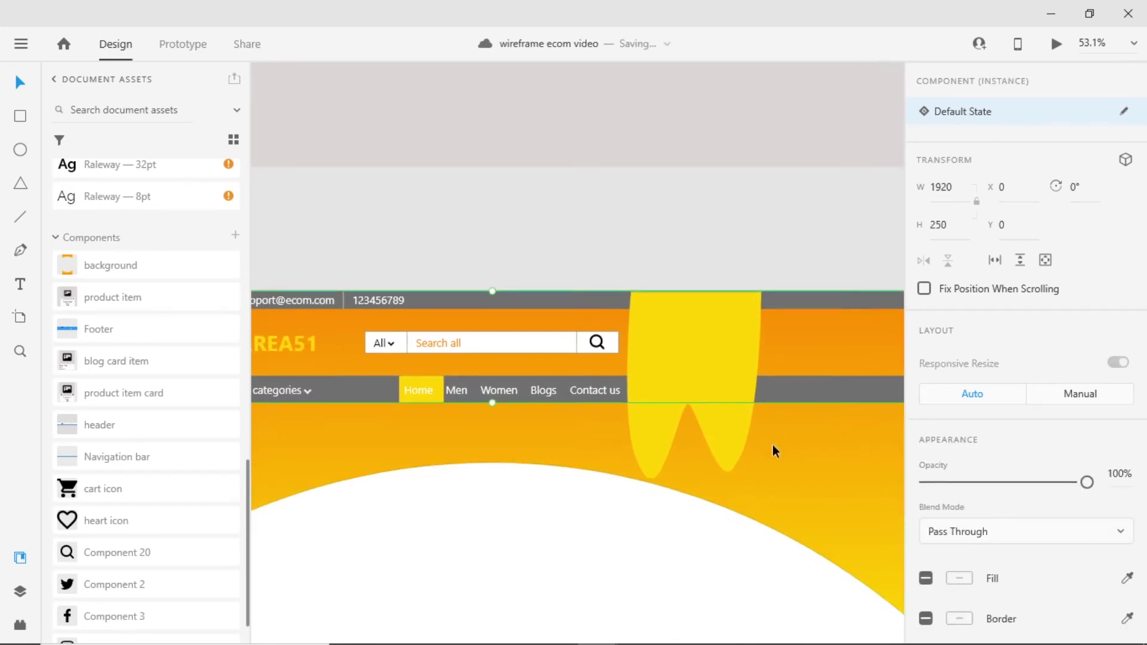
pyautogui.click(745, 347)
pyautogui.click(746, 346)
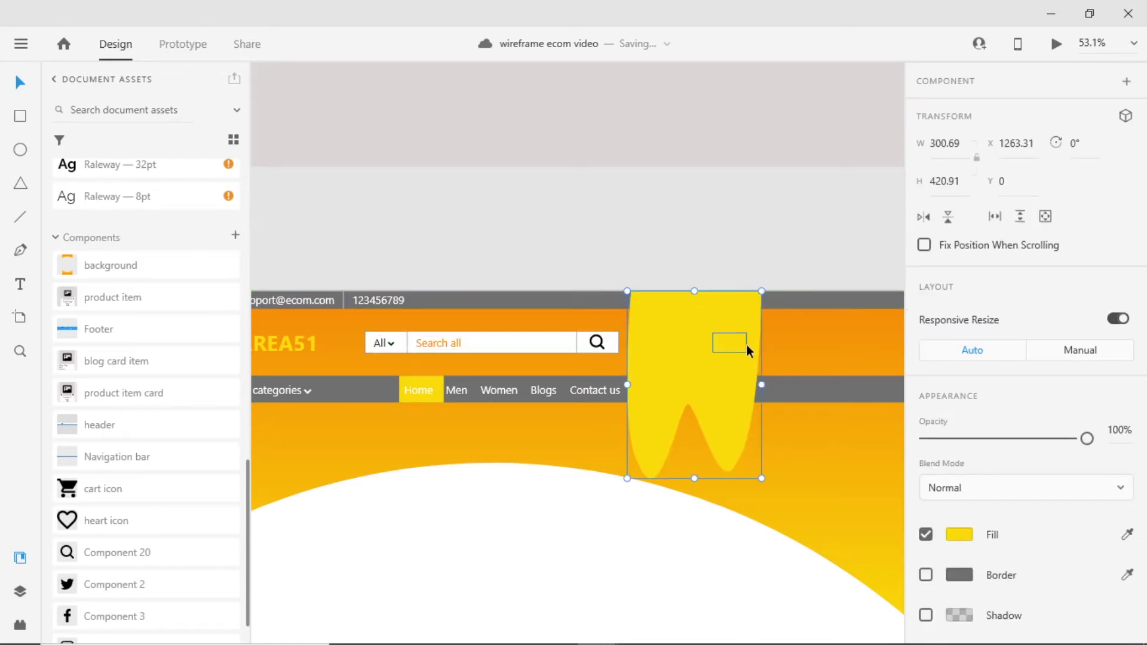
pyautogui.hotkey('ctrl', '[')
pyautogui.hotkey('ctrl', '[')
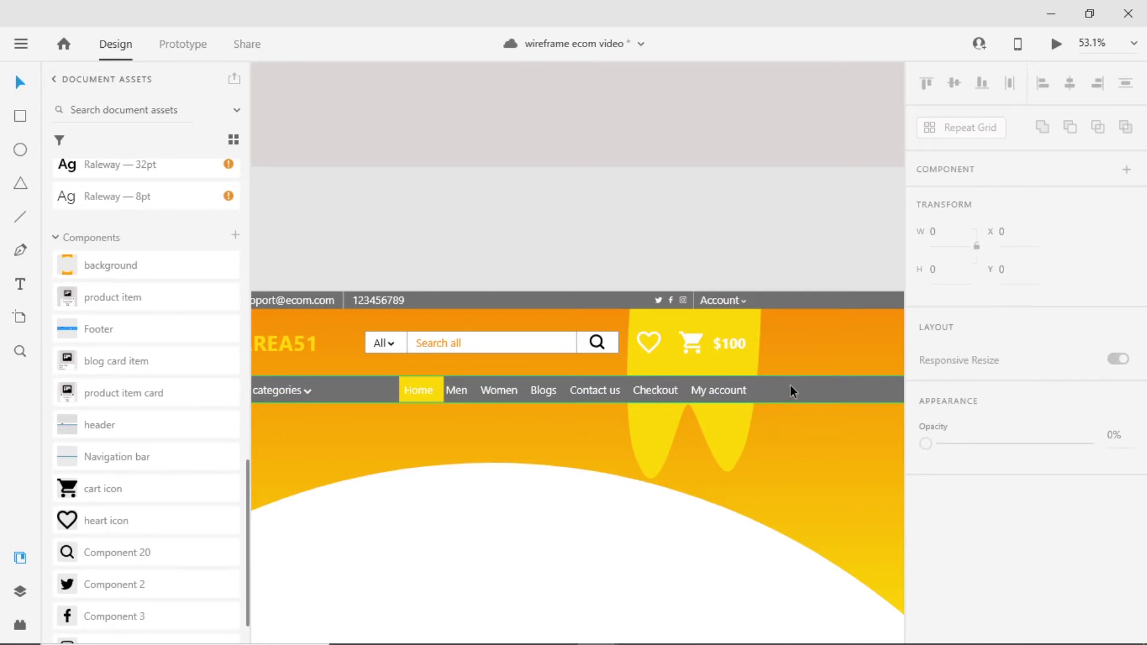
# Place the navigation bar's grey rectangle behind the yellow shape, keeping the Checkout and My account labels on top.
pyautogui.click(790, 385)
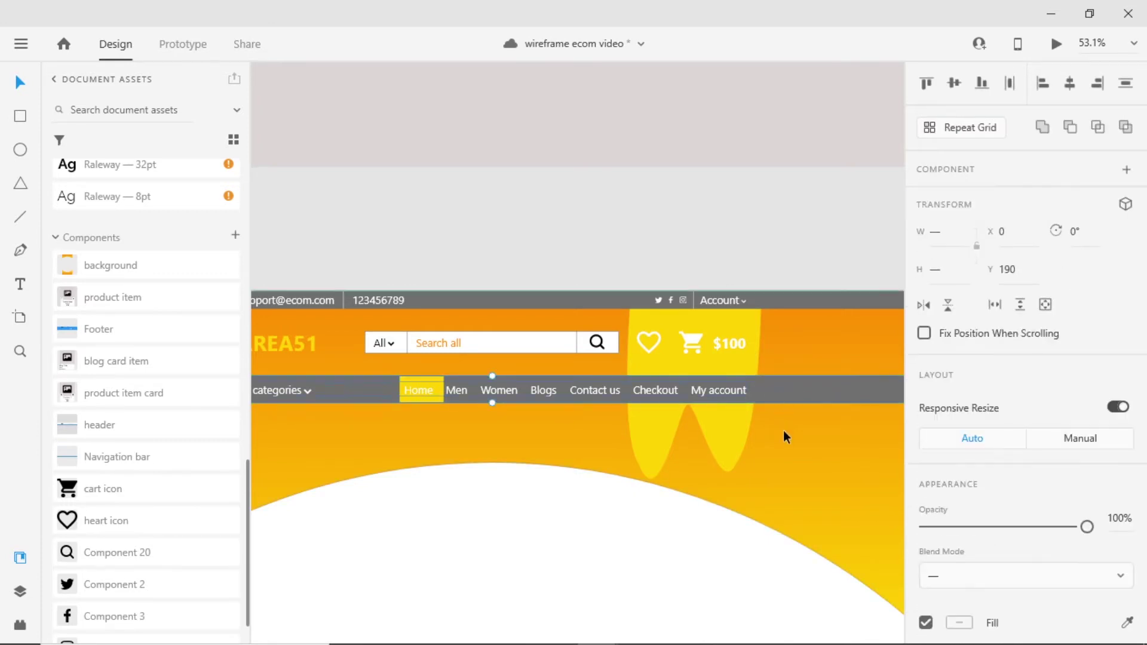
pyautogui.doubleClick(801, 389)
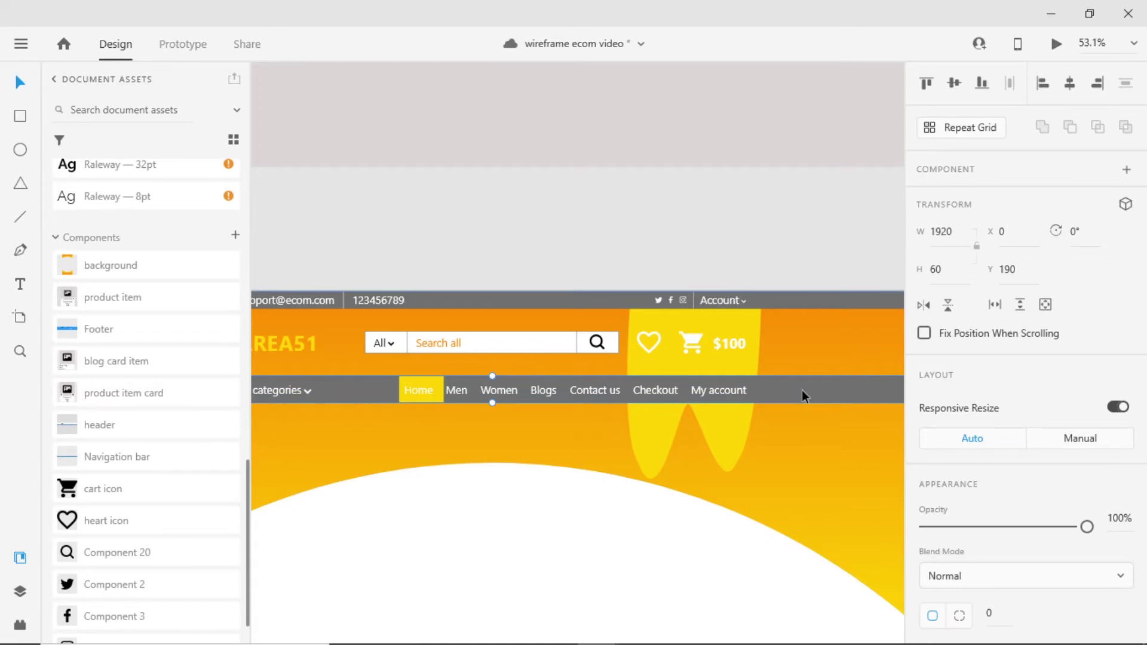
pyautogui.hotkey('ctrl', 'z')
pyautogui.hotkey('ctrl', 'shift', 'z')
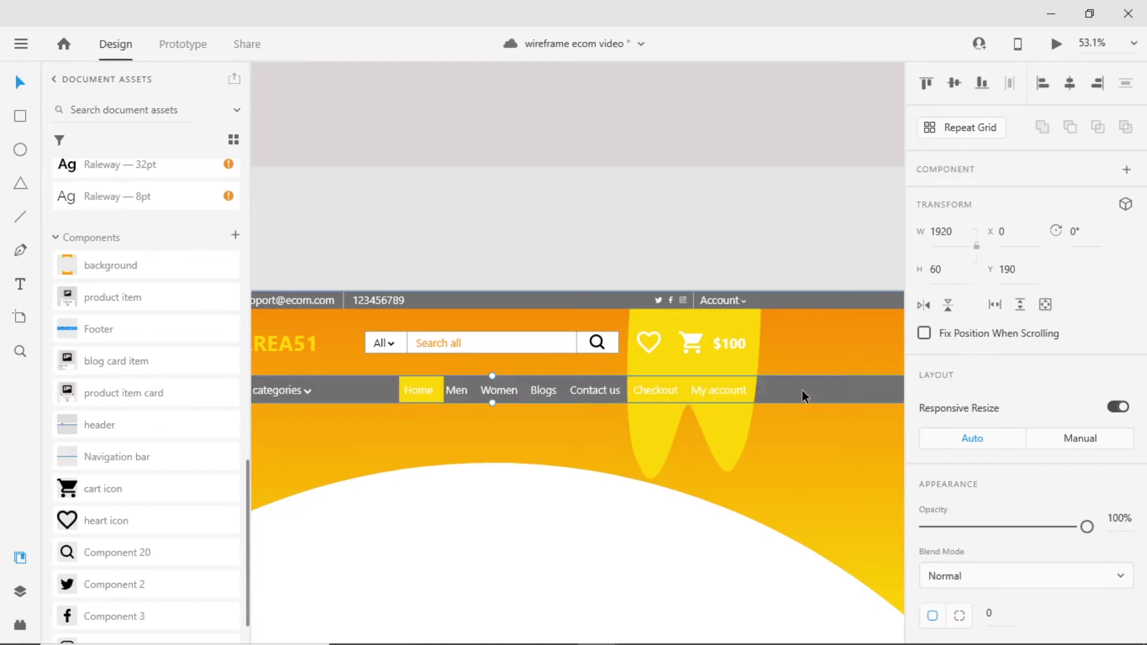
pyautogui.click(711, 482)
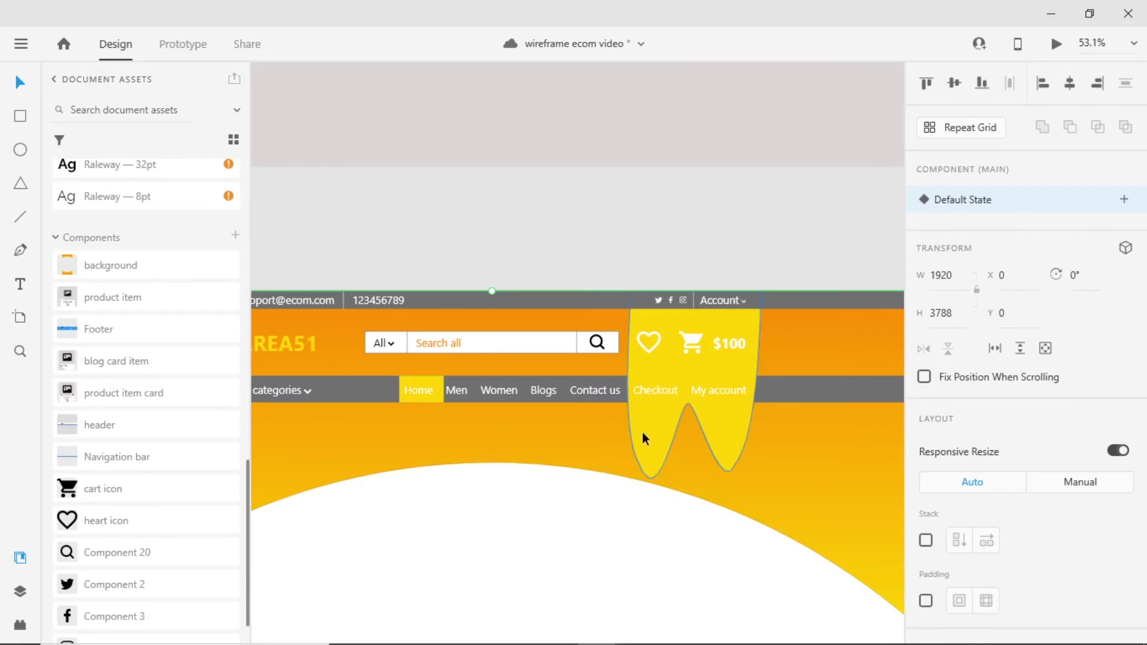
# Lock the 1920 × 3788 background component on the homepage hf artboard.
pyautogui.scroll(-5, 641, 433)
pyautogui.scroll(1, 511, 195)
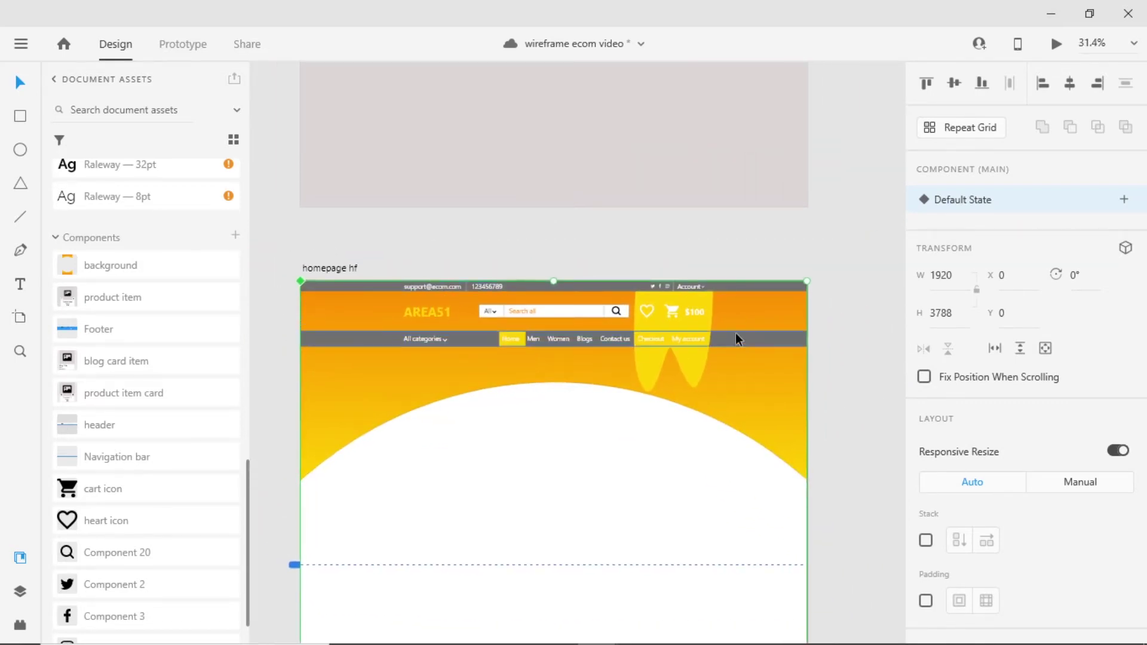
pyautogui.press('Escape')
pyautogui.click(772, 412)
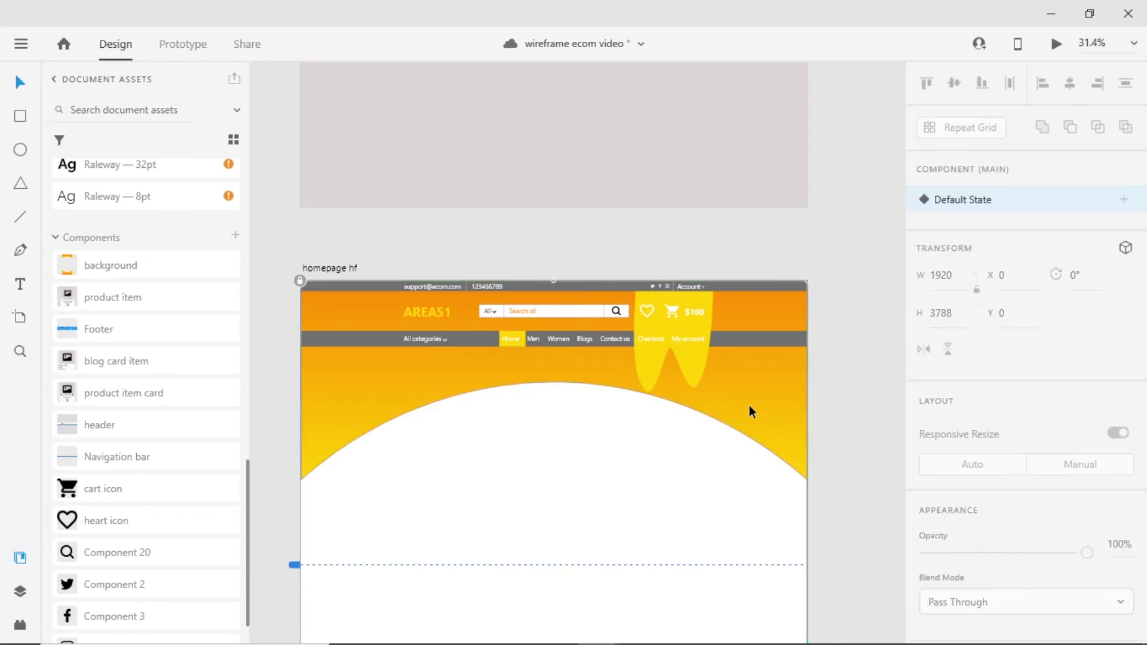
# Turn all the header elements, including the yellow two-lobed shape, into one component.
pyautogui.press('Escape')
pyautogui.moveTo(345, 401); pyautogui.dragTo(772, 281)
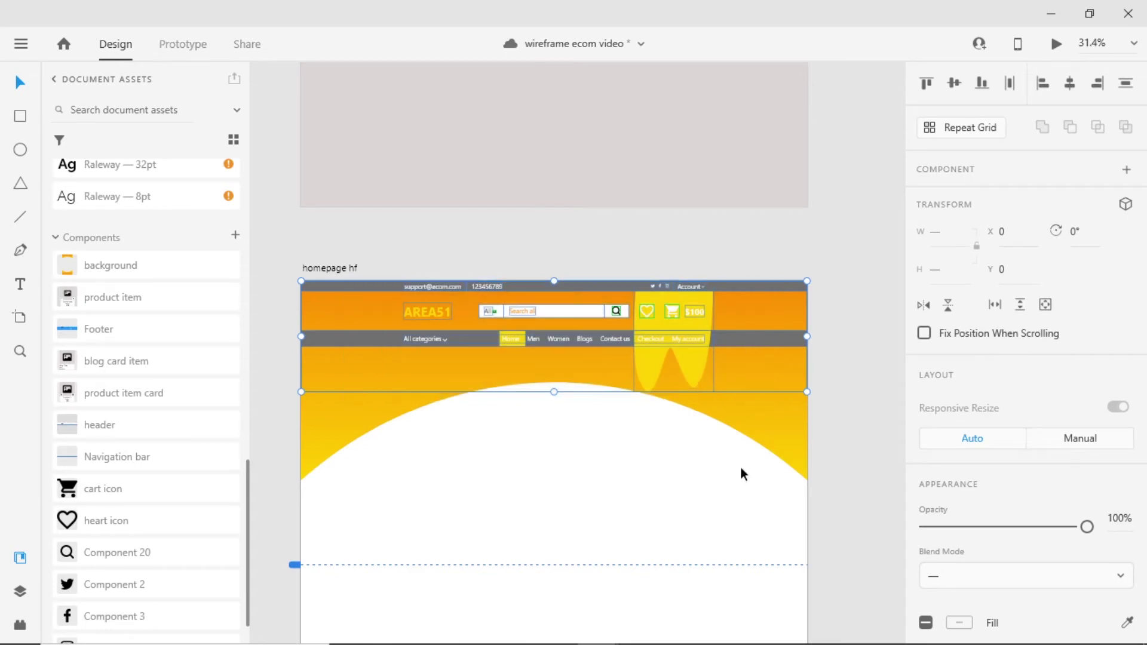
pyautogui.hotkey('ctrl', 'k')
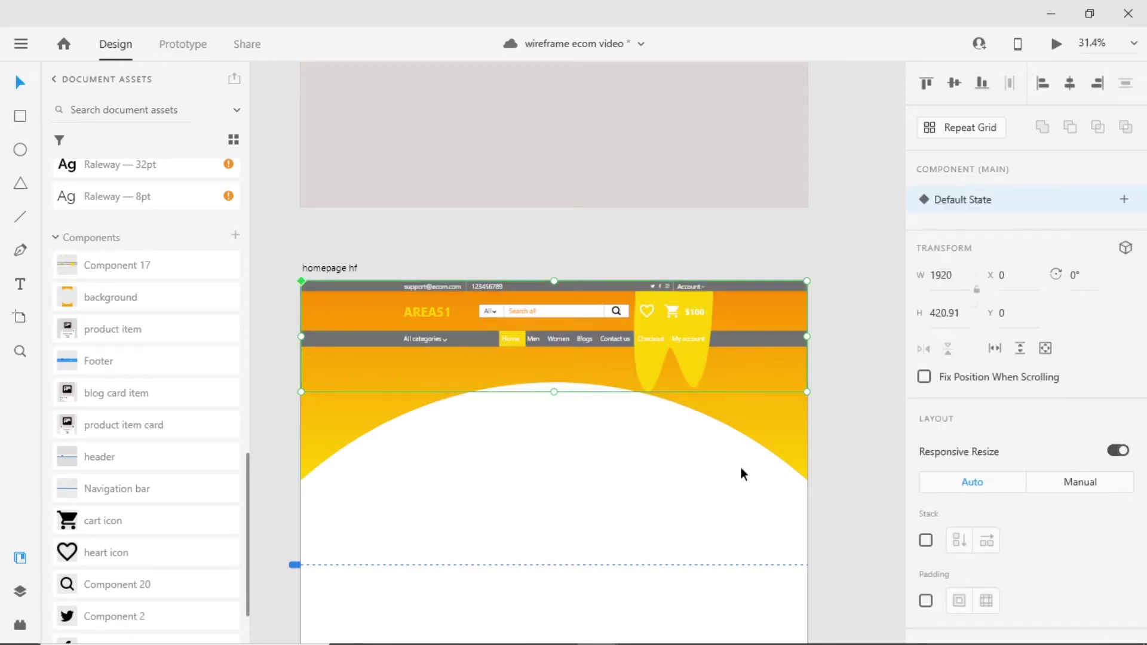
# Rename the new header component in the document assets as HF header.
pyautogui.doubleClick(127, 265)
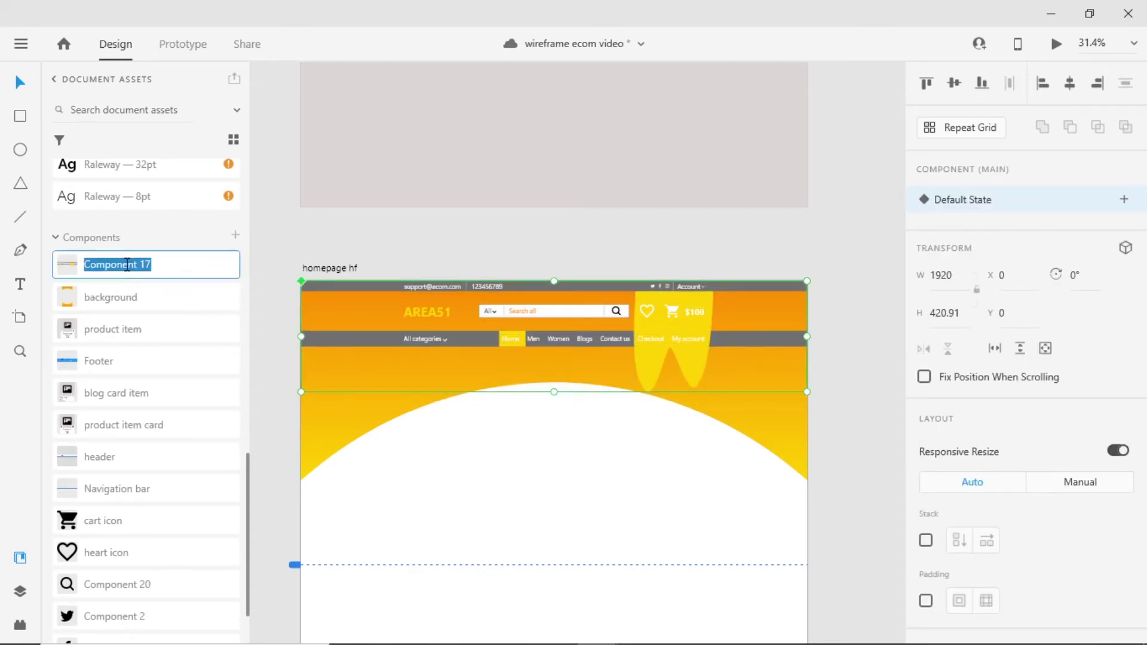
pyautogui.write('HF')
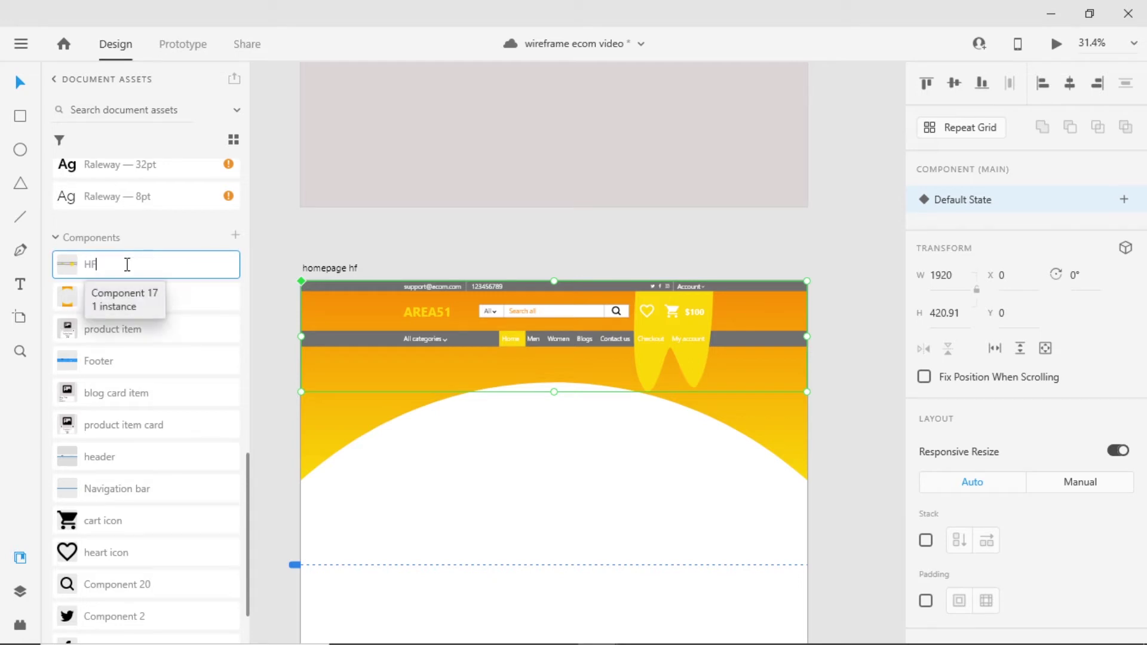
pyautogui.write(' header')
pyautogui.click(638, 370)
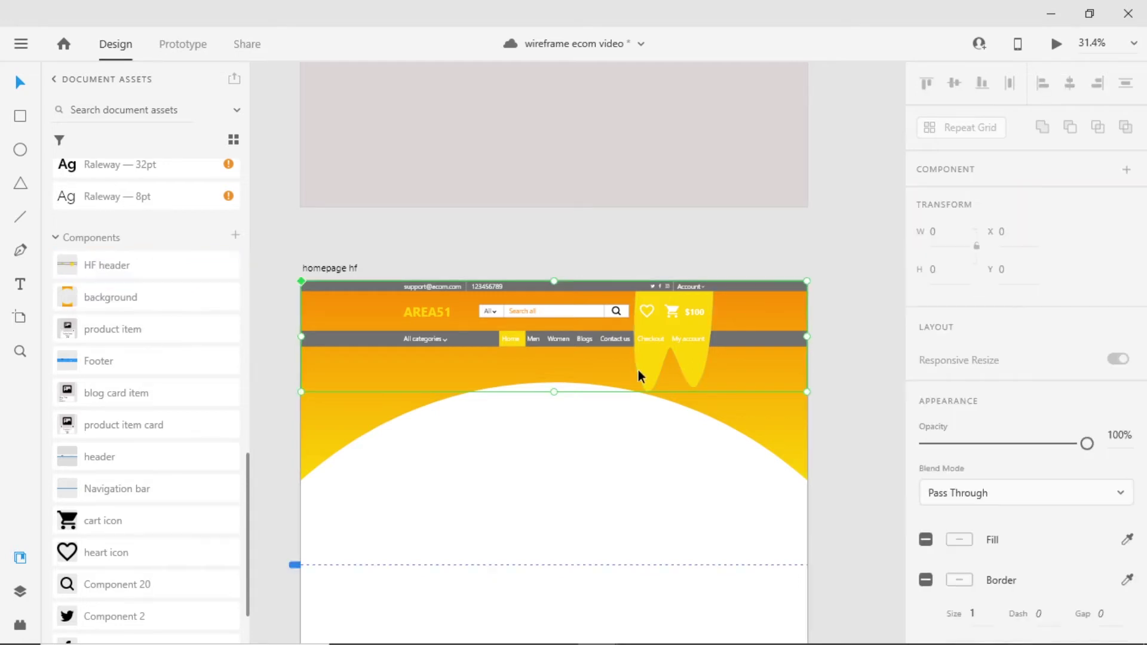
# Turn the yellow two-lobed shape inside the header into its own component and name it header splash.
pyautogui.doubleClick(639, 370)
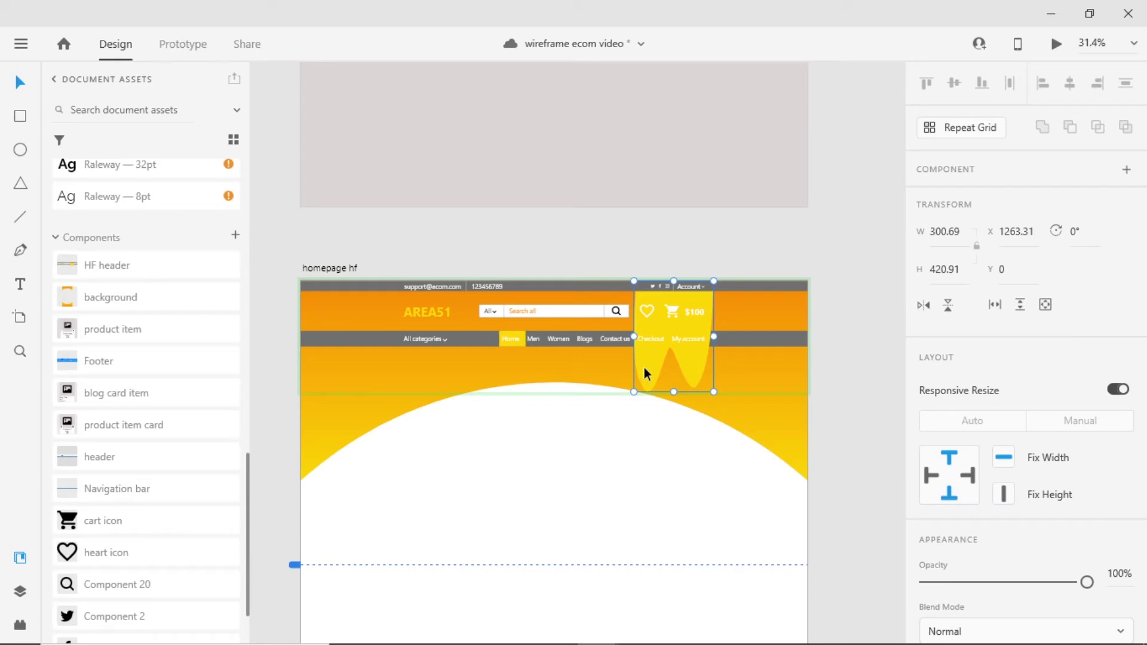
pyautogui.hotkey('ctrl', 'k')
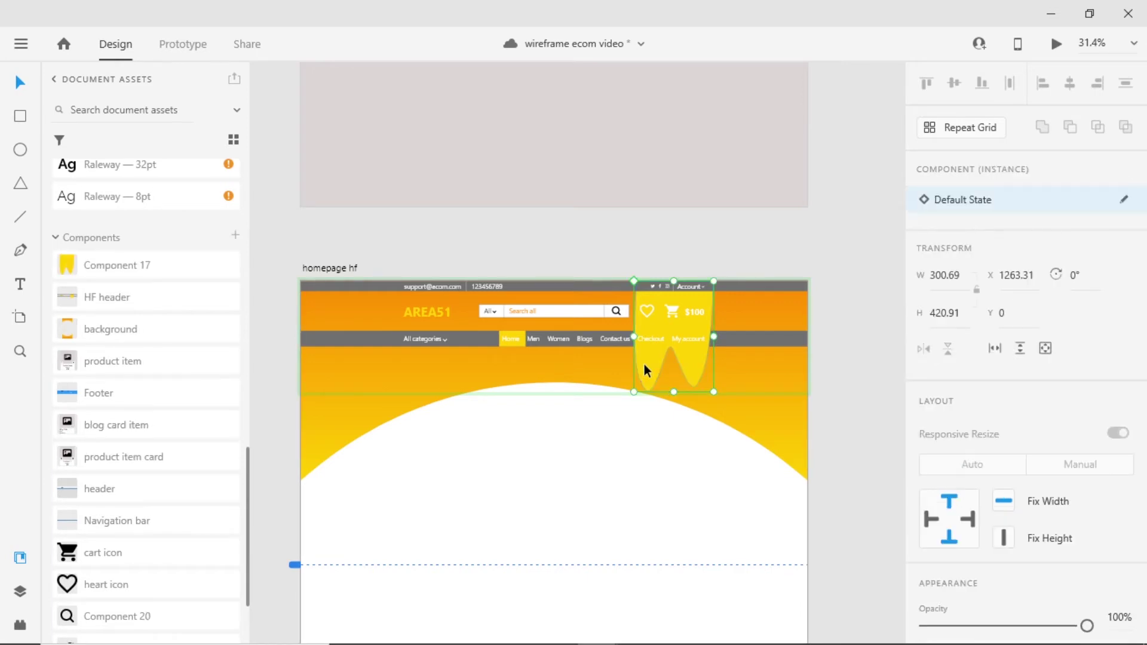
pyautogui.doubleClick(121, 273)
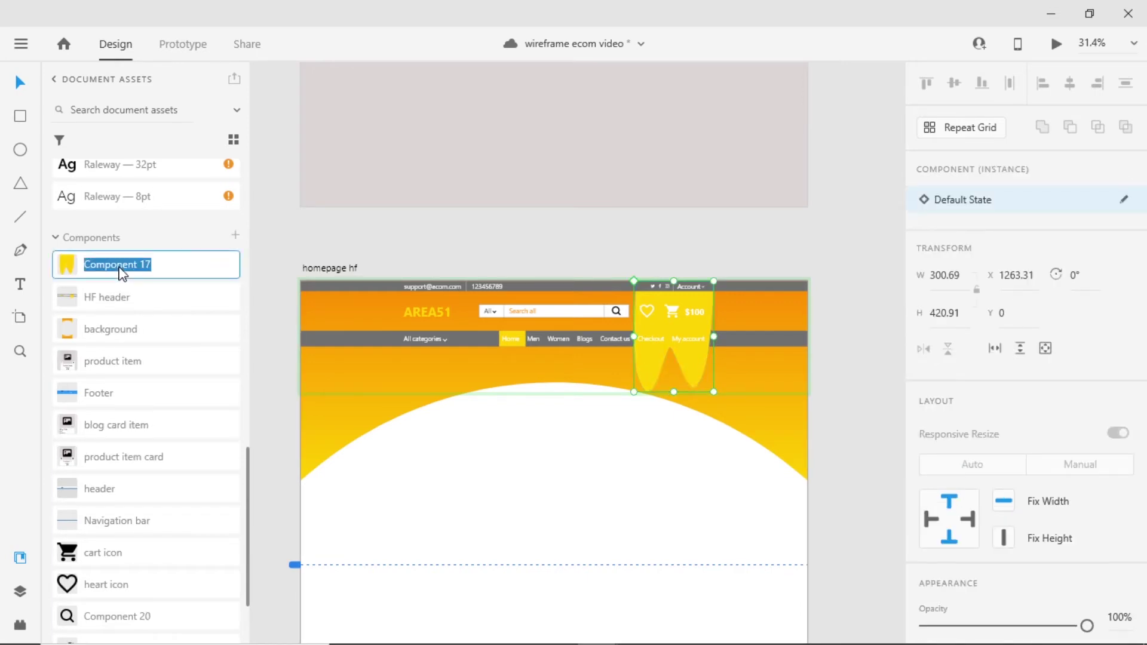
pyautogui.write('header splash')
pyautogui.press('Return')
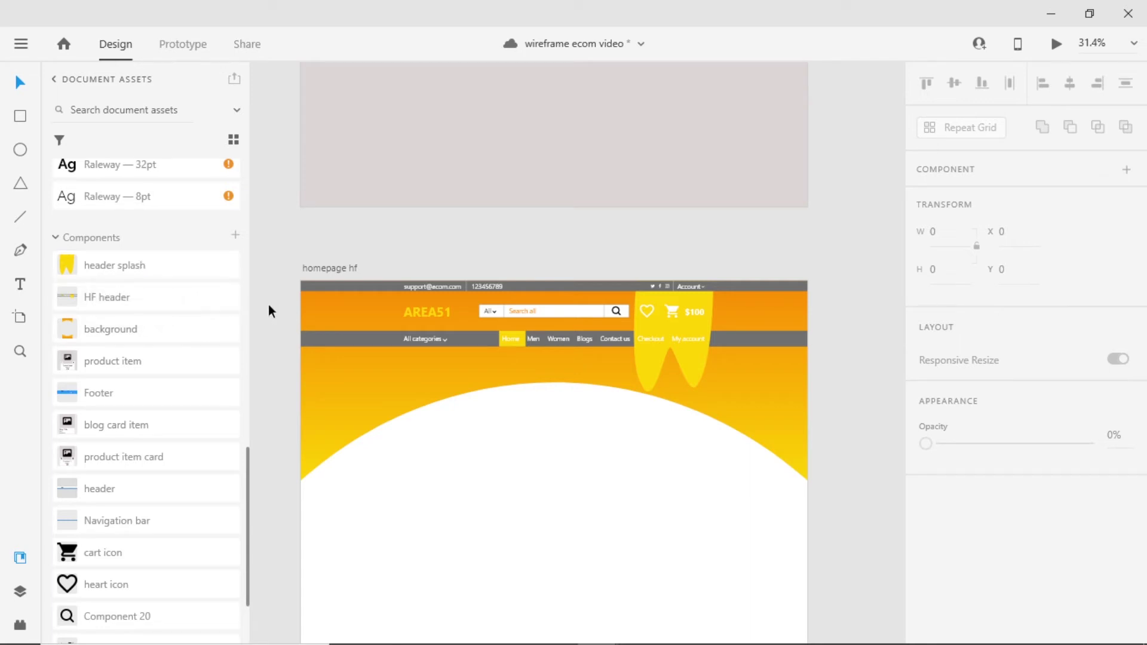
# Duplicate the wireframe homepage artboard and place the copy beside the homepage hf artboard at X 2176, Y 8719.
pyautogui.scroll(-2, 522, 354)
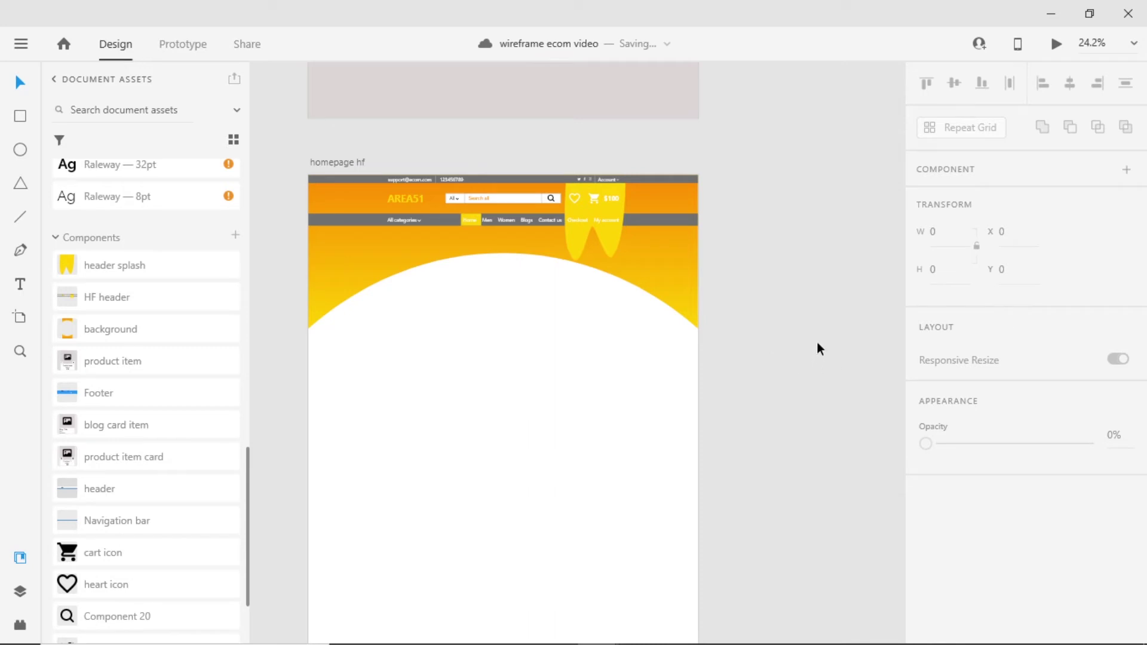
pyautogui.scroll(-5, 482, 350)
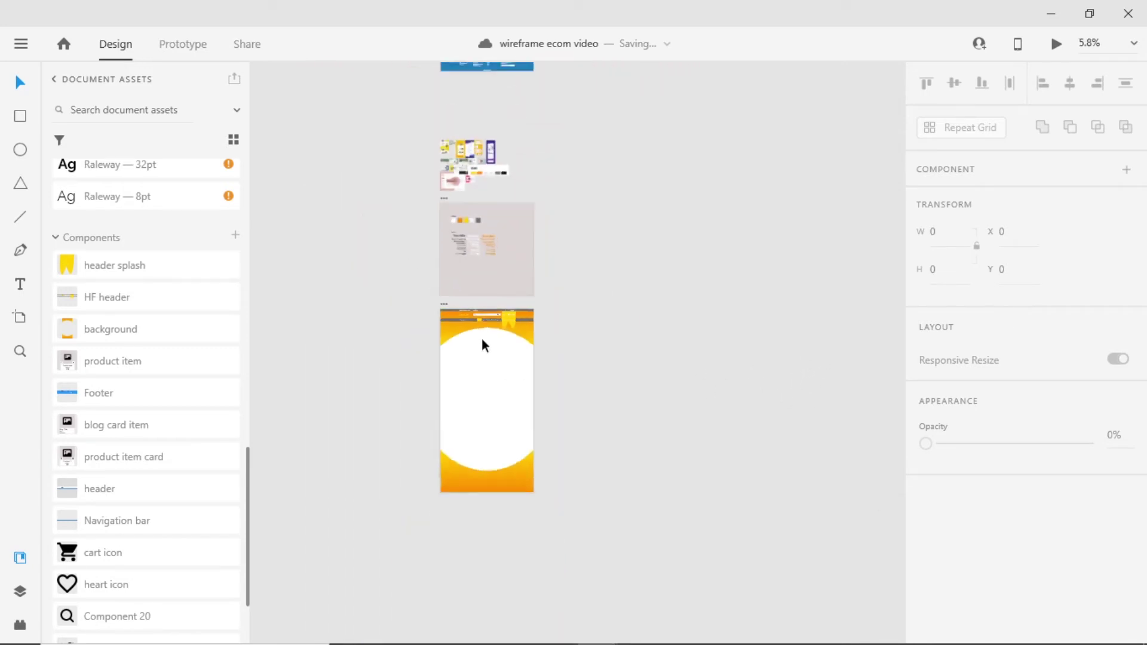
pyautogui.scroll(3, 481, 338)
pyautogui.click(453, 135)
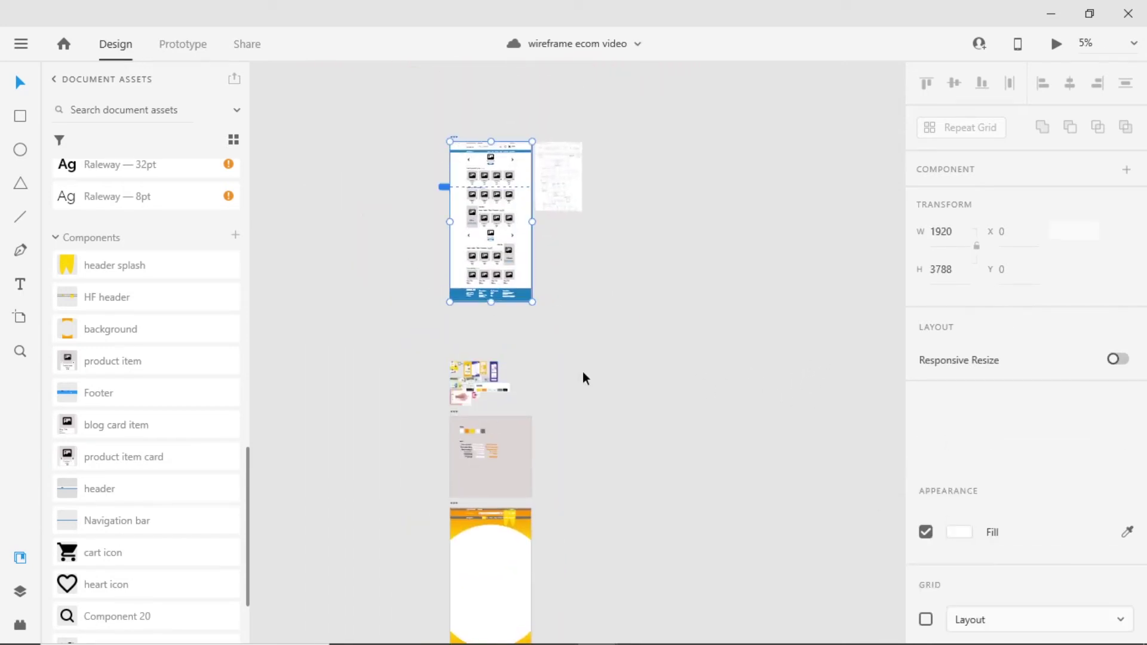
pyautogui.hotkey('ctrl', 'c')
pyautogui.hotkey('ctrl', 'v')
pyautogui.moveTo(596, 458); pyautogui.dragTo(546, 503)
pyautogui.scroll(4, 503, 543)
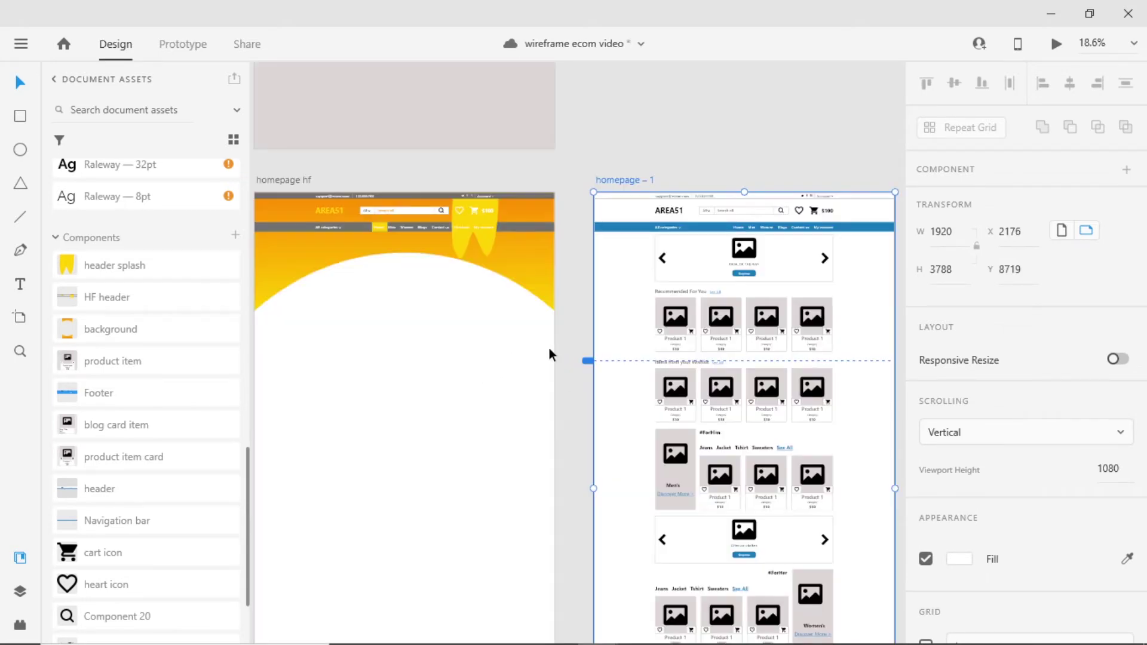
# Copy the DEAL OF THE DAY banner from homepage – 1 onto homepage hf, centred below the header.
pyautogui.click(703, 268)
pyautogui.scroll(1, 704, 268)
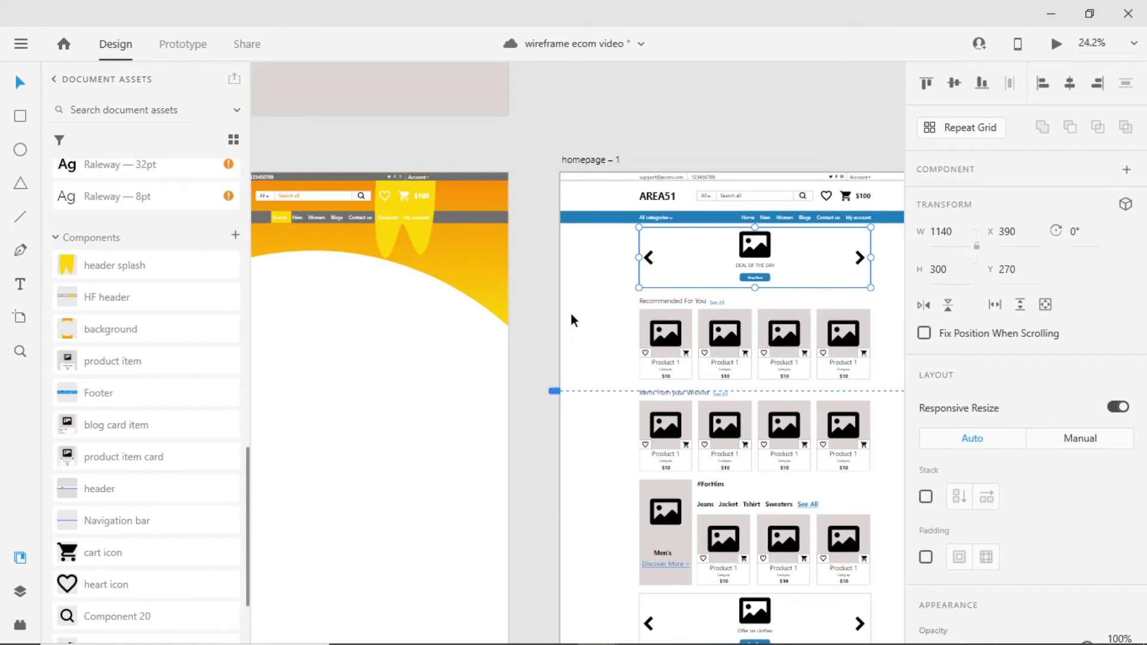
pyautogui.press('alt')
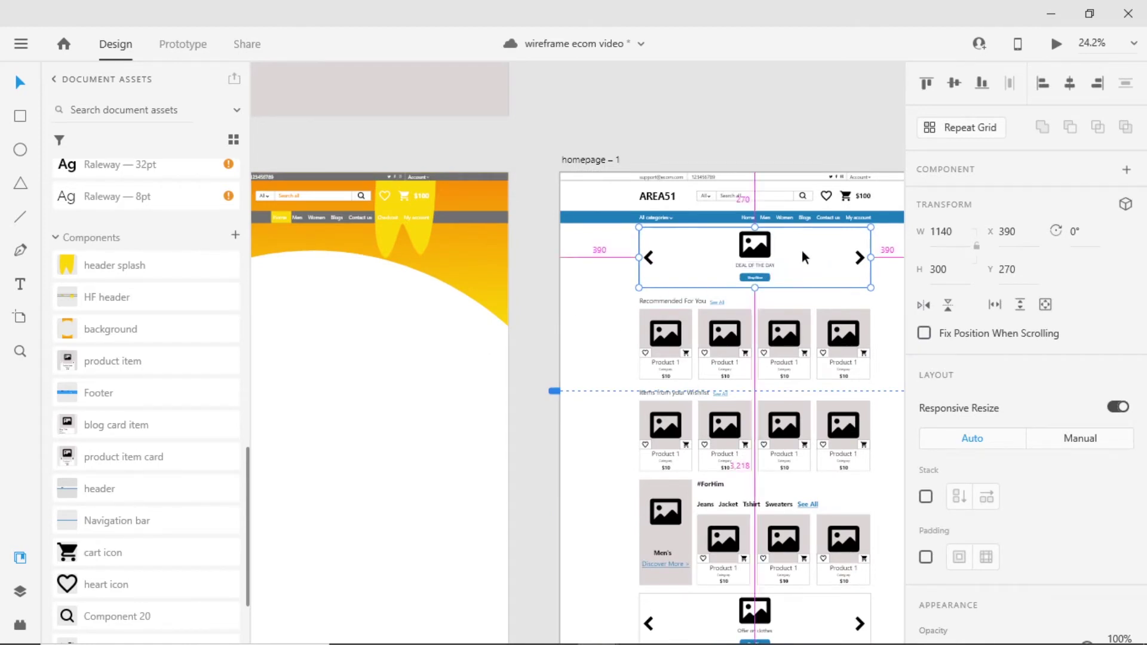
pyautogui.moveTo(801, 251); pyautogui.dragTo(586, 368)
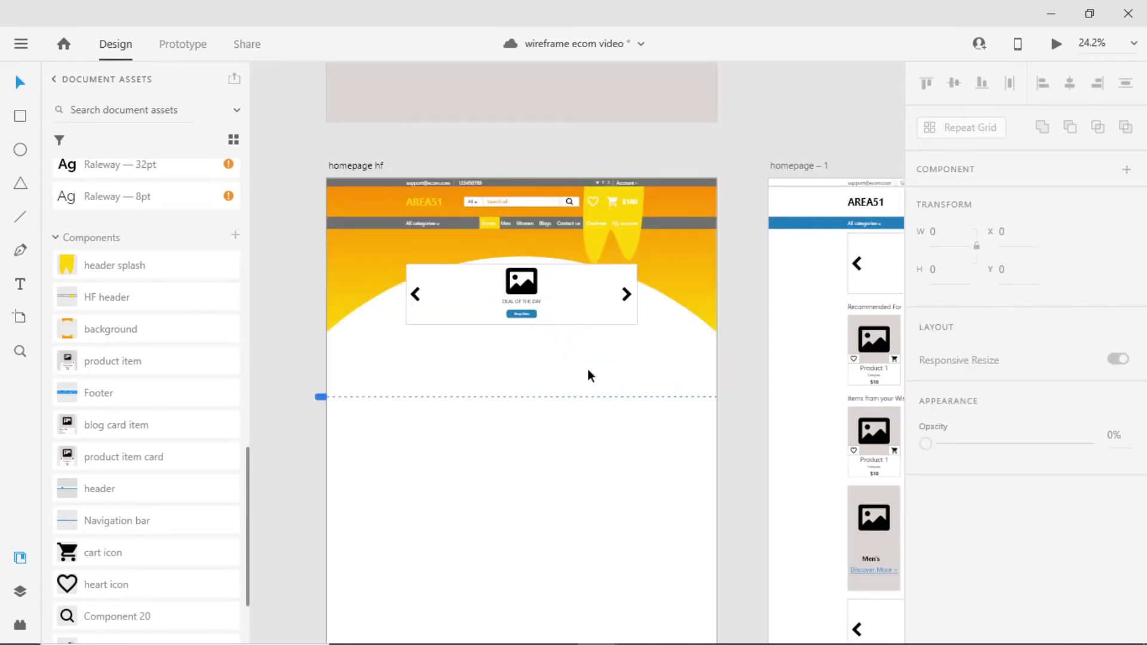
# Move the DEAL OF THE DAY banner up to Y 302 against the layout grid and set its height to 540.
pyautogui.press("ctrl+shift+'")
pyautogui.scroll(3, 740, 395)
pyautogui.moveTo(694, 386); pyautogui.dragTo(694, 335)
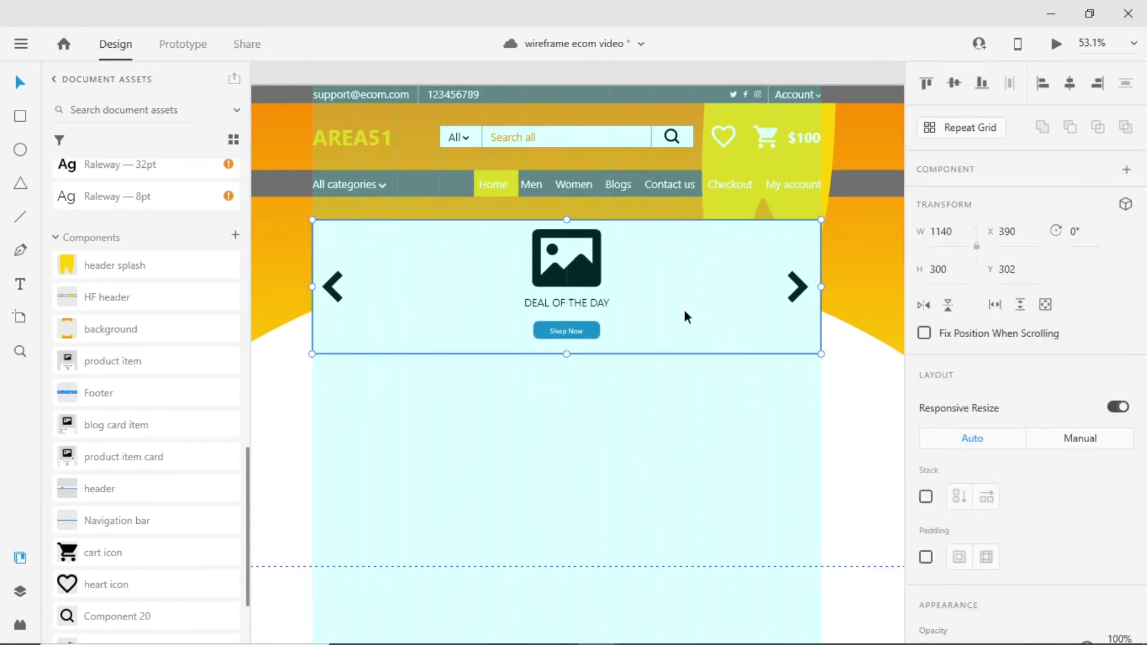
pyautogui.click(946, 271)
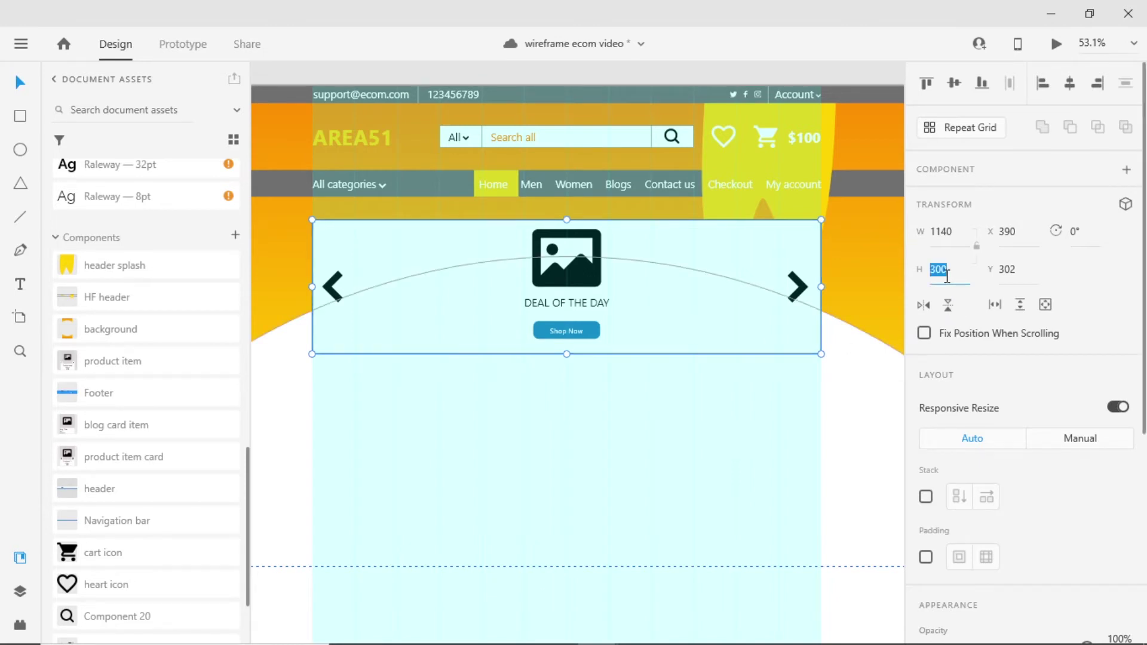
pyautogui.write('540')
pyautogui.press('Return')
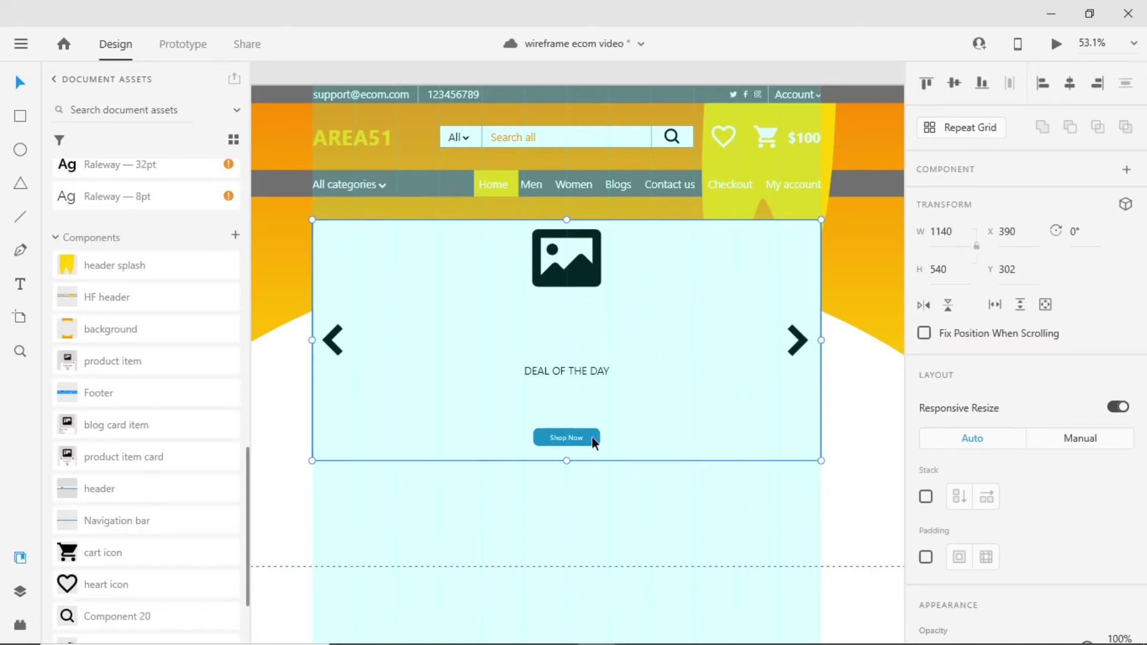
# Delete the DEAL OF THE DAY text and the placeholder image from the banner, and save the document.
pyautogui.doubleClick(564, 368)
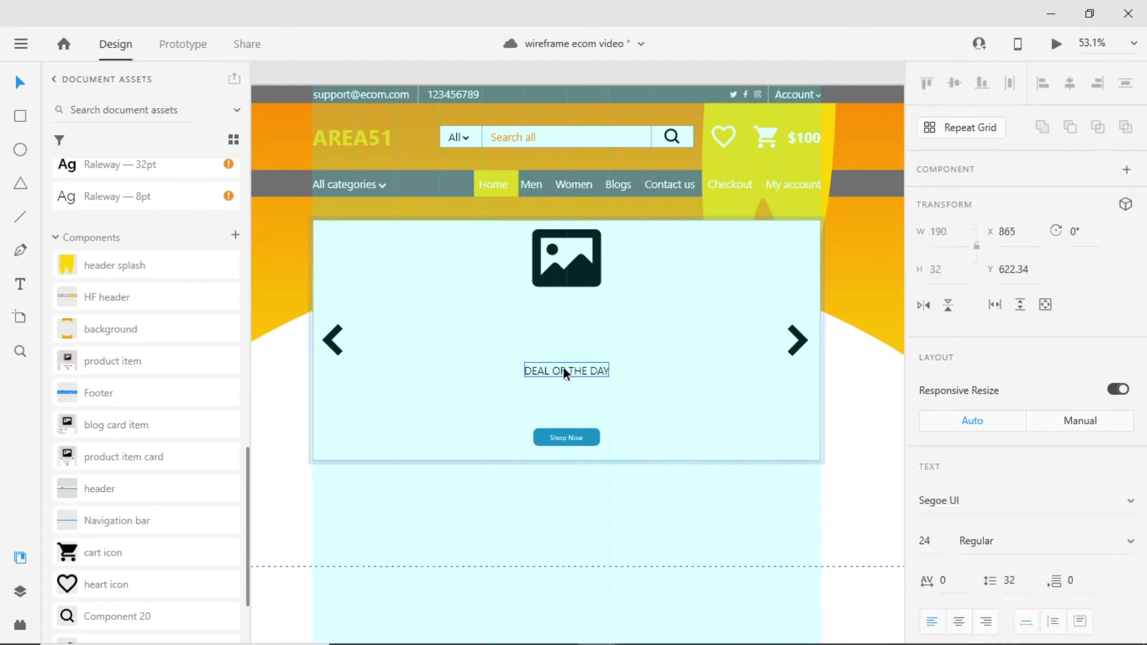
pyautogui.press('Delete')
pyautogui.click(578, 286)
pyautogui.press('Delete')
pyautogui.hscroll(1, 830, 497)
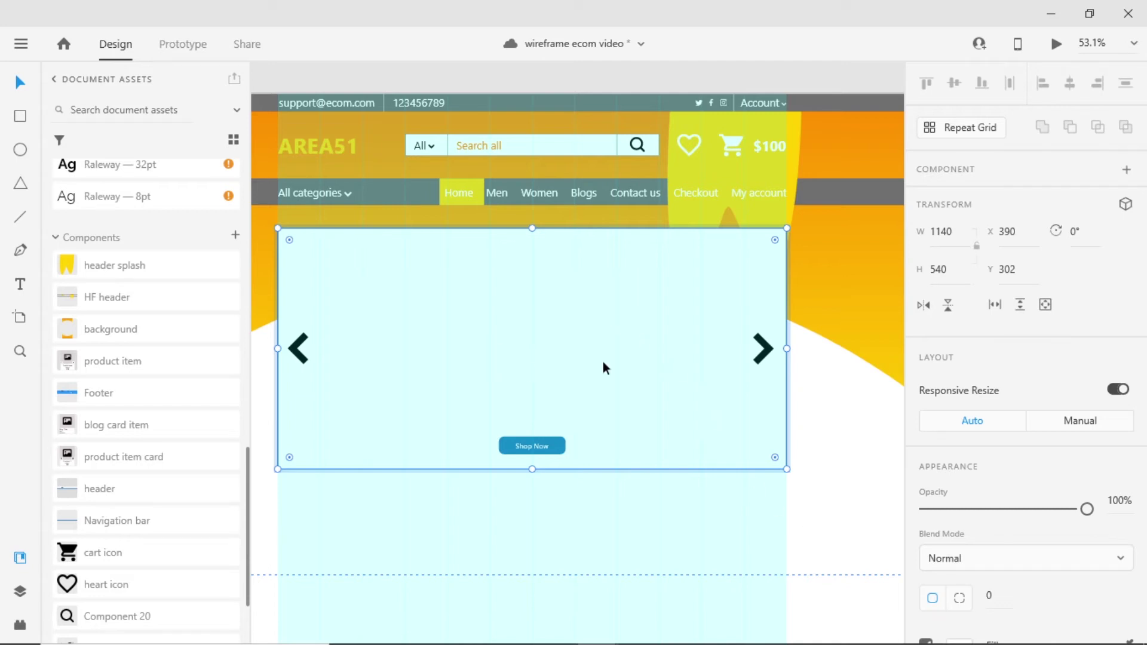
pyautogui.hotkey('ctrl', 's')
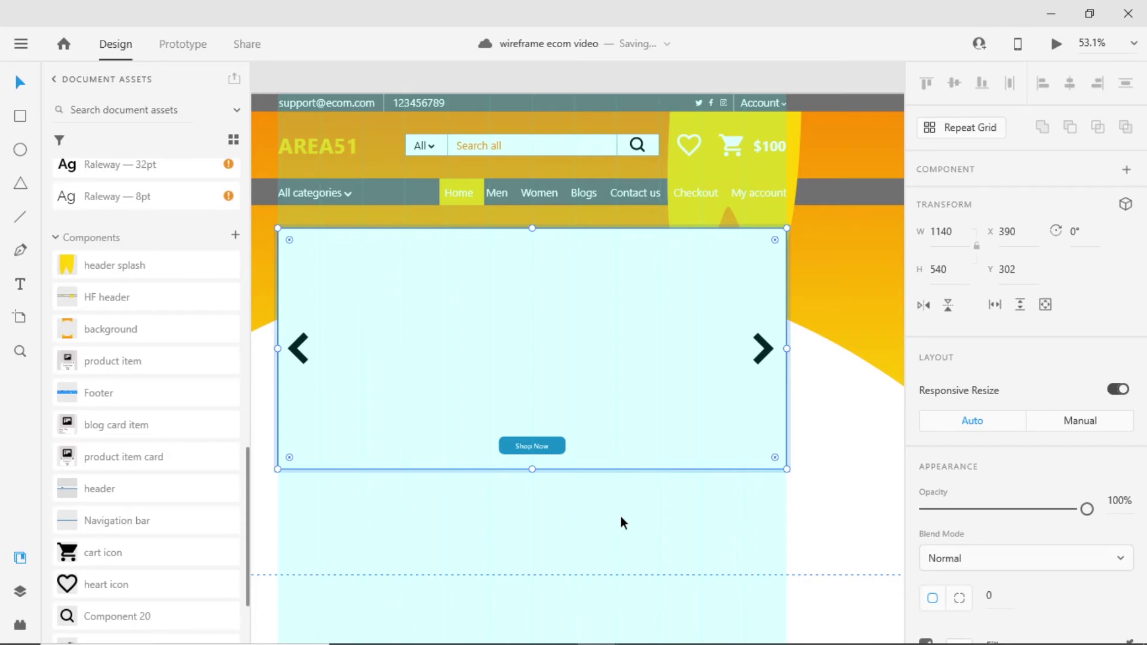
# Switch to File Explorer and fill the banner's rectangle with deal of the day.jpg from the images folder.
pyautogui.hotkey('alt', 'Tab')
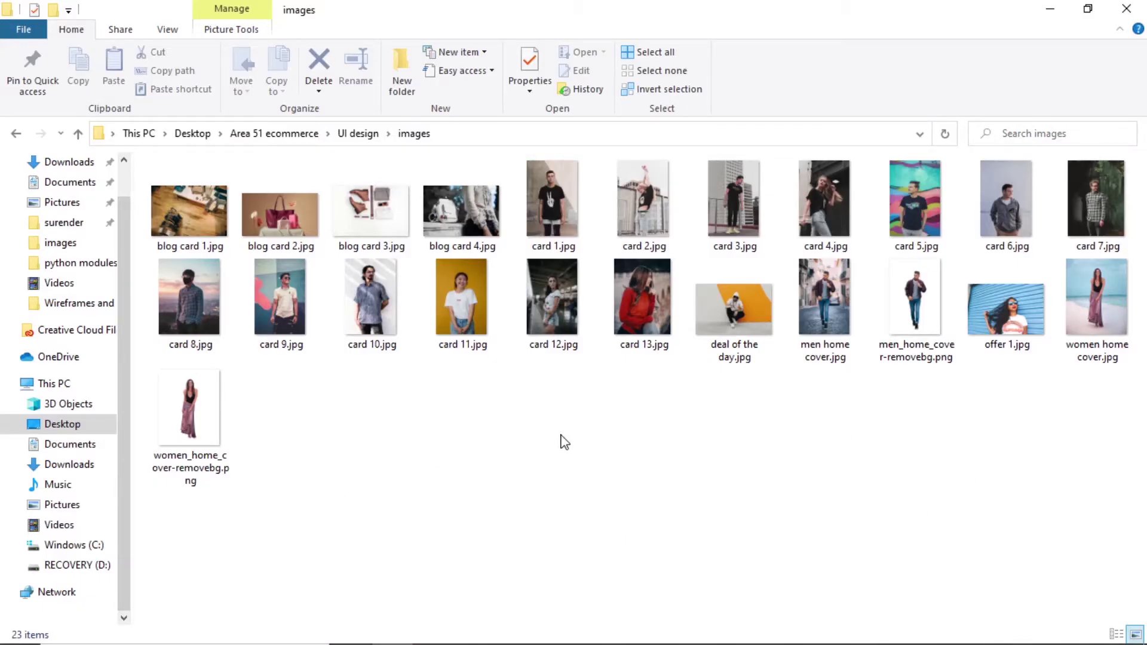
pyautogui.moveTo(704, 10); pyautogui.dragTo(823, 32)
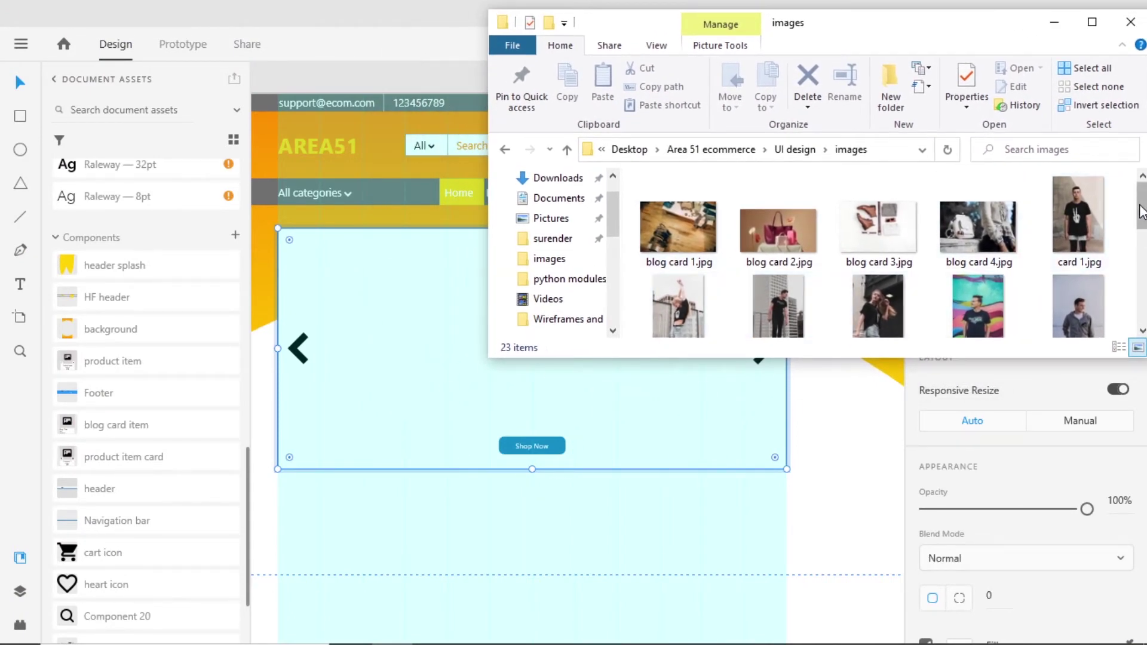
pyautogui.scroll(-4, 980, 209)
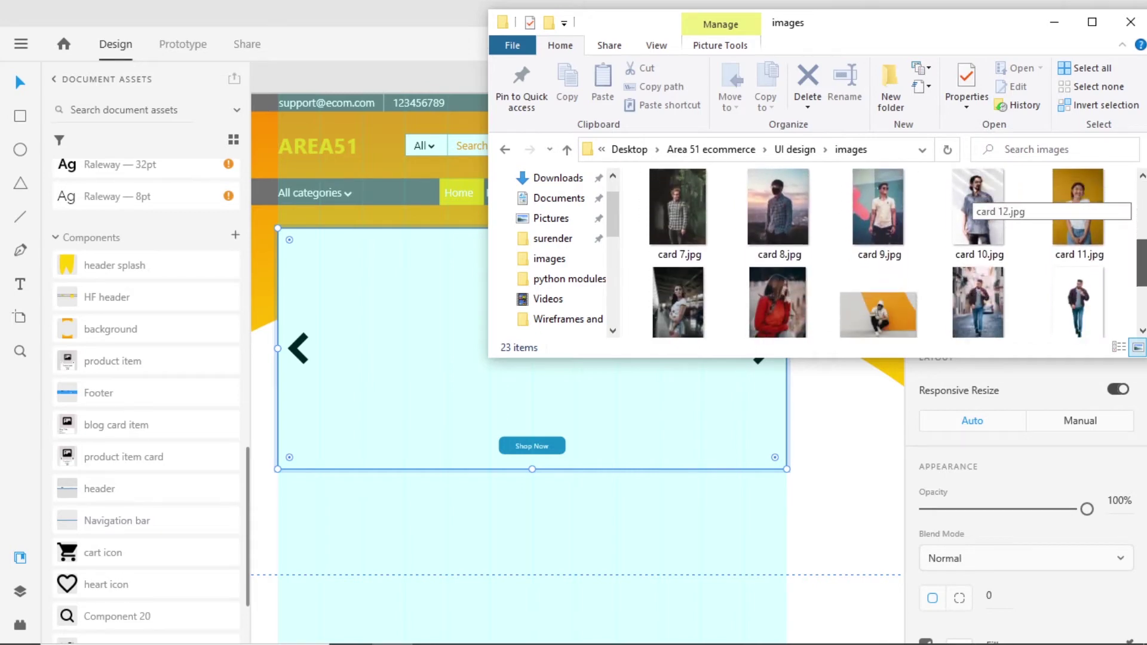
pyautogui.scroll(-1, 974, 206)
pyautogui.click(841, 274)
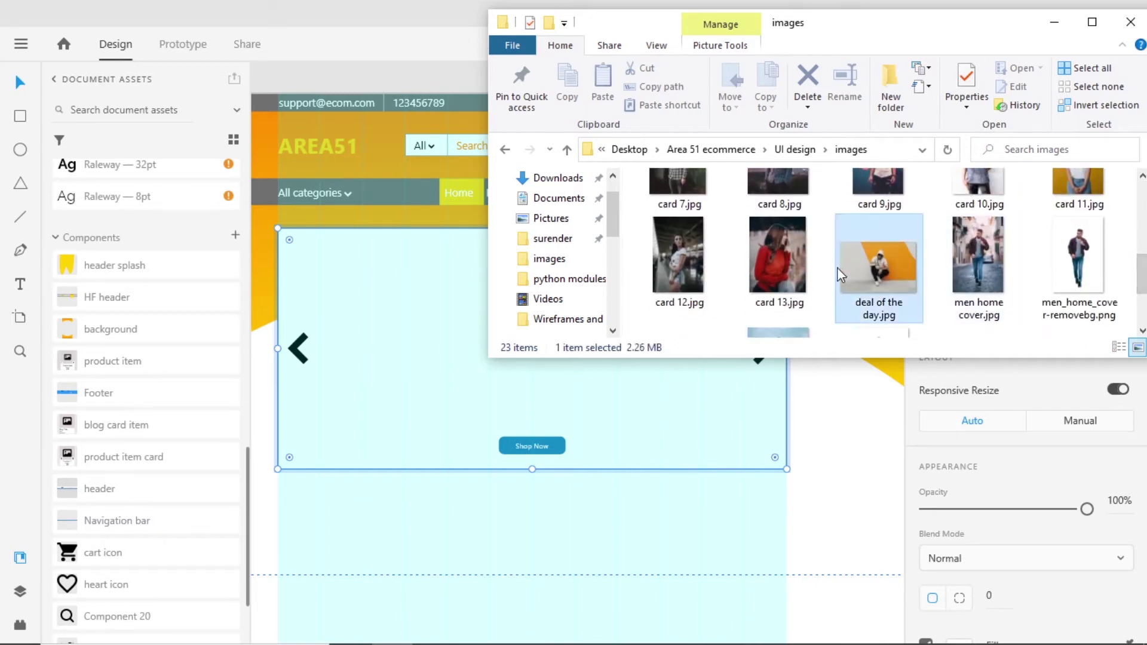
pyautogui.moveTo(840, 274); pyautogui.dragTo(416, 389)
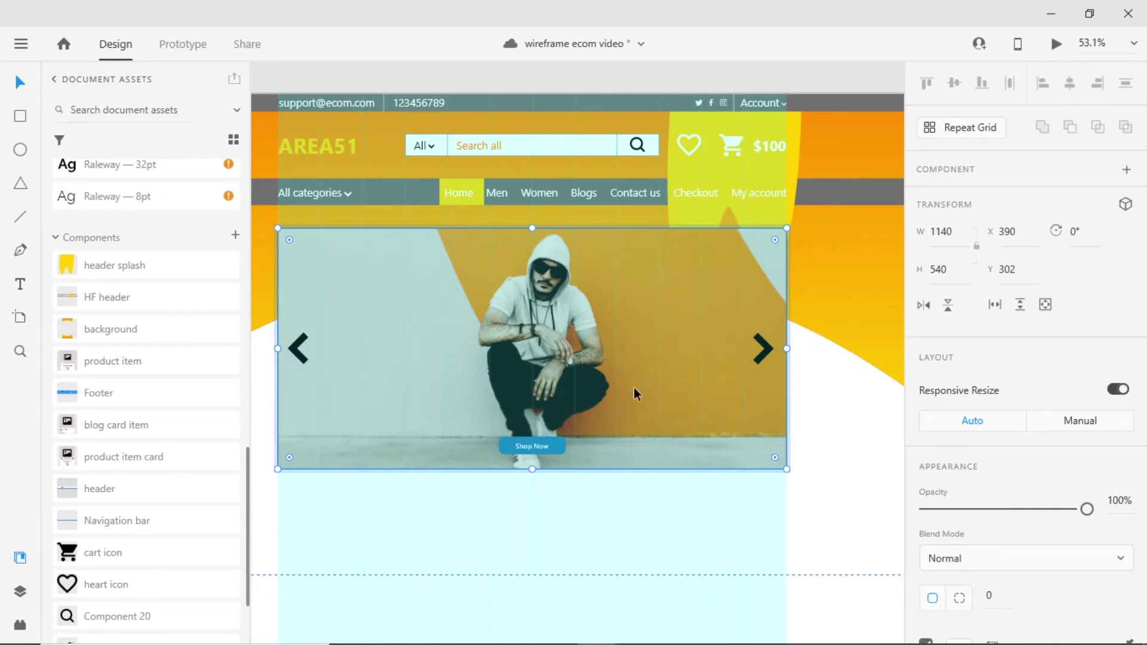
# Fill the banner's next and previous arrows with the saved yellow swatch.
pyautogui.click(763, 349)
pyautogui.scroll(-2, 956, 487)
pyautogui.click(959, 535)
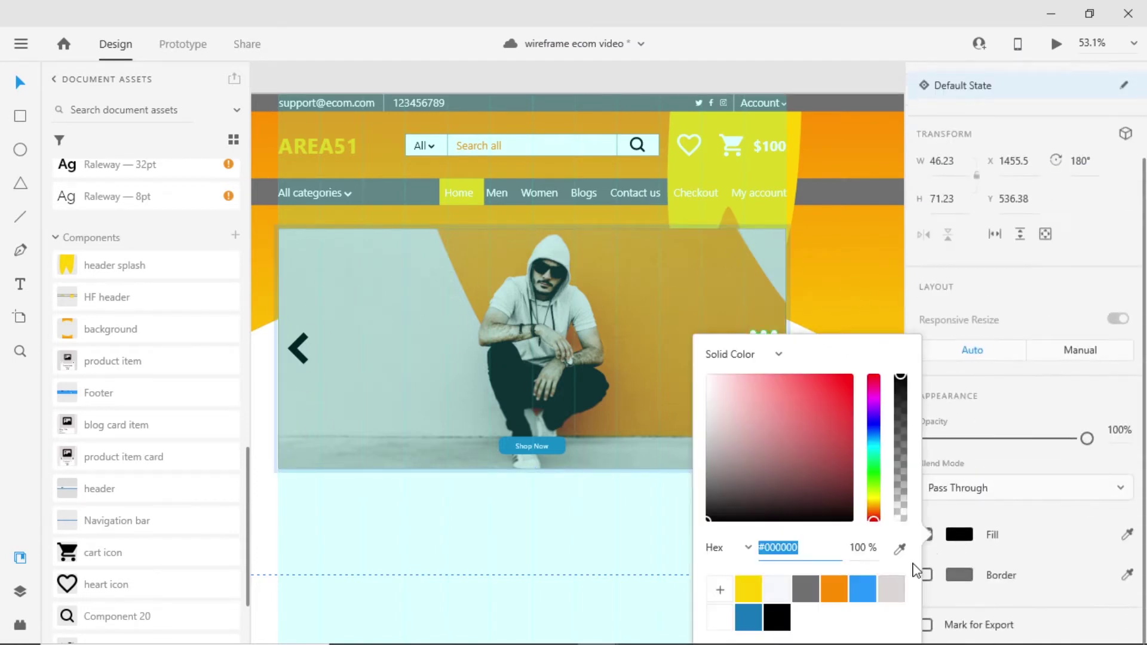
pyautogui.click(754, 591)
pyautogui.click(834, 288)
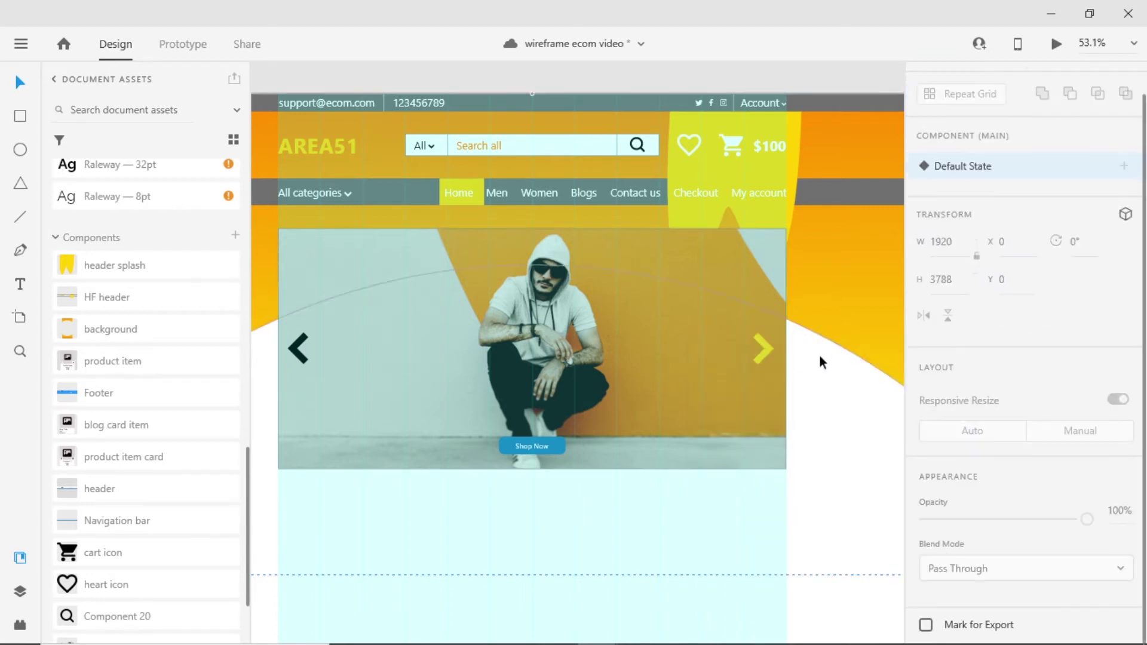
pyautogui.click(302, 349)
pyautogui.scroll(-1, 989, 483)
pyautogui.click(960, 535)
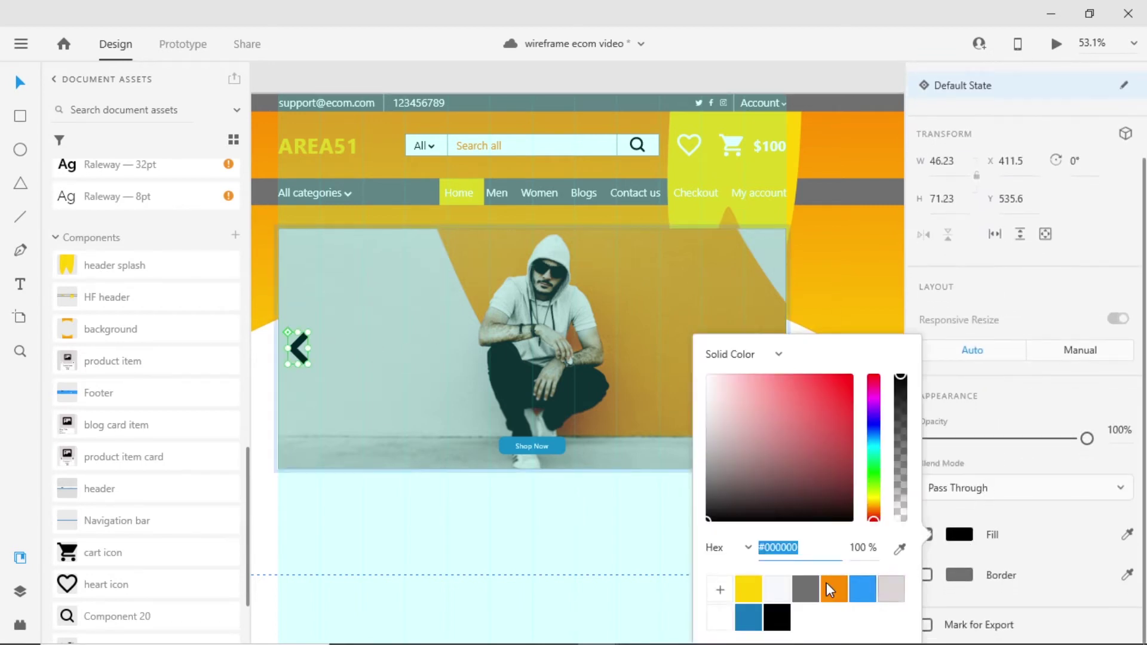
pyautogui.click(750, 589)
# Move the Shop Now button to X 525, Y 760 near the banner's lower-left corner, with its label centred on it.
pyautogui.click(559, 444)
pyautogui.scroll(2, 665, 454)
pyautogui.doubleClick(663, 456)
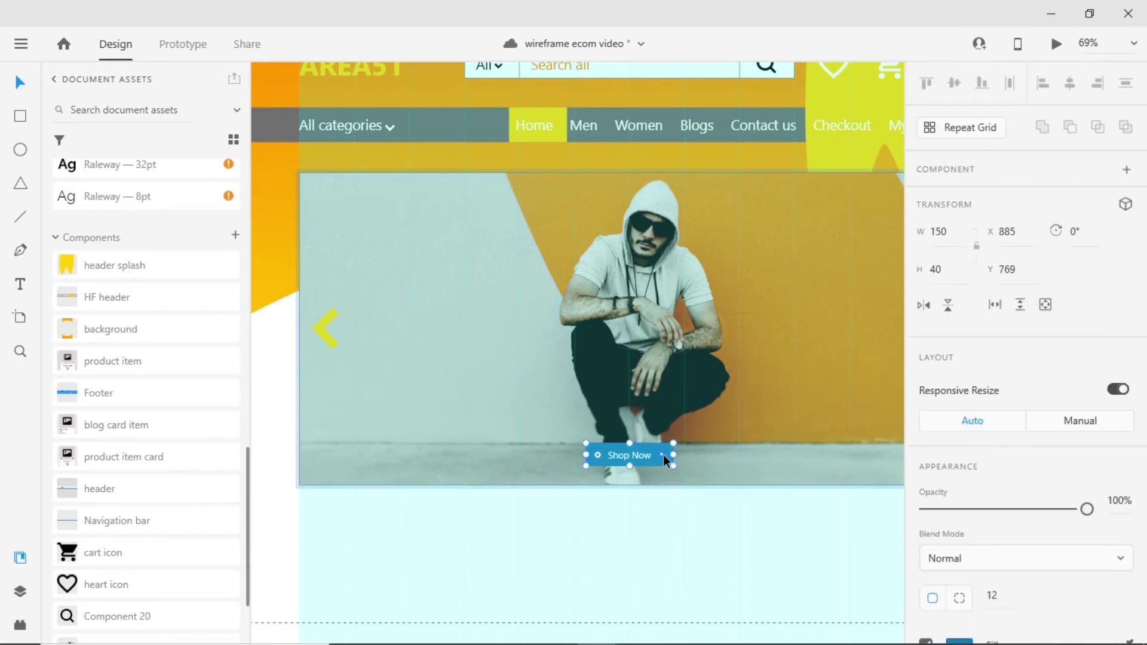
pyautogui.moveTo(651, 459); pyautogui.dragTo(453, 457)
pyautogui.moveTo(634, 455); pyautogui.dragTo(421, 450)
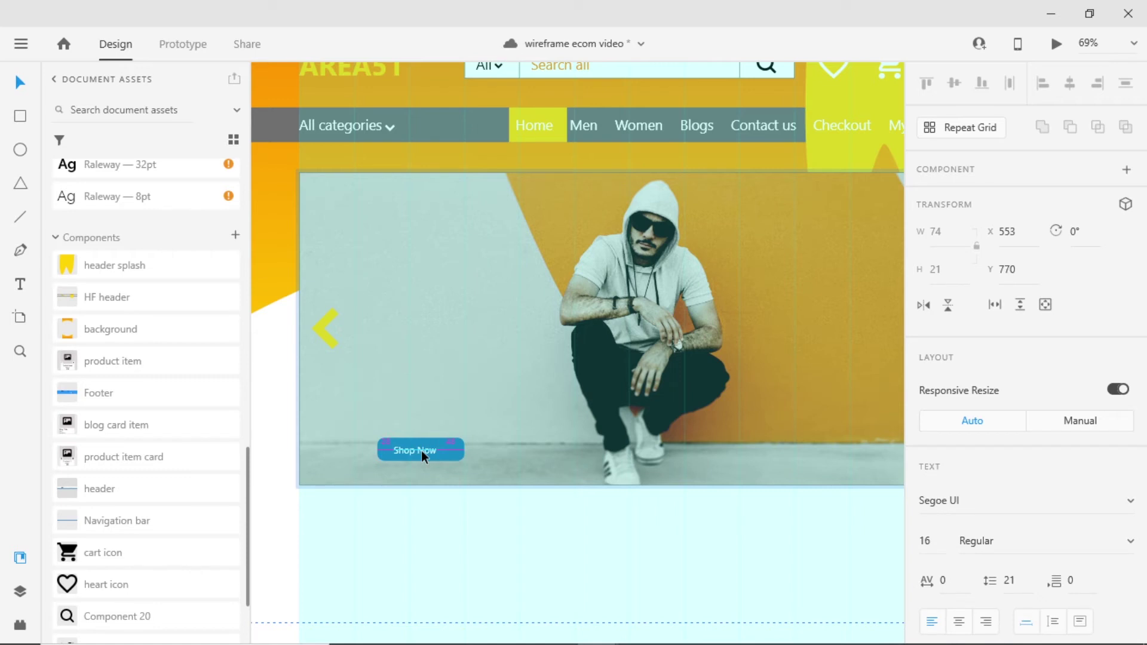
pyautogui.keyDown('shift'); pyautogui.click(453, 450); pyautogui.keyUp('shift')
pyautogui.click(455, 452)
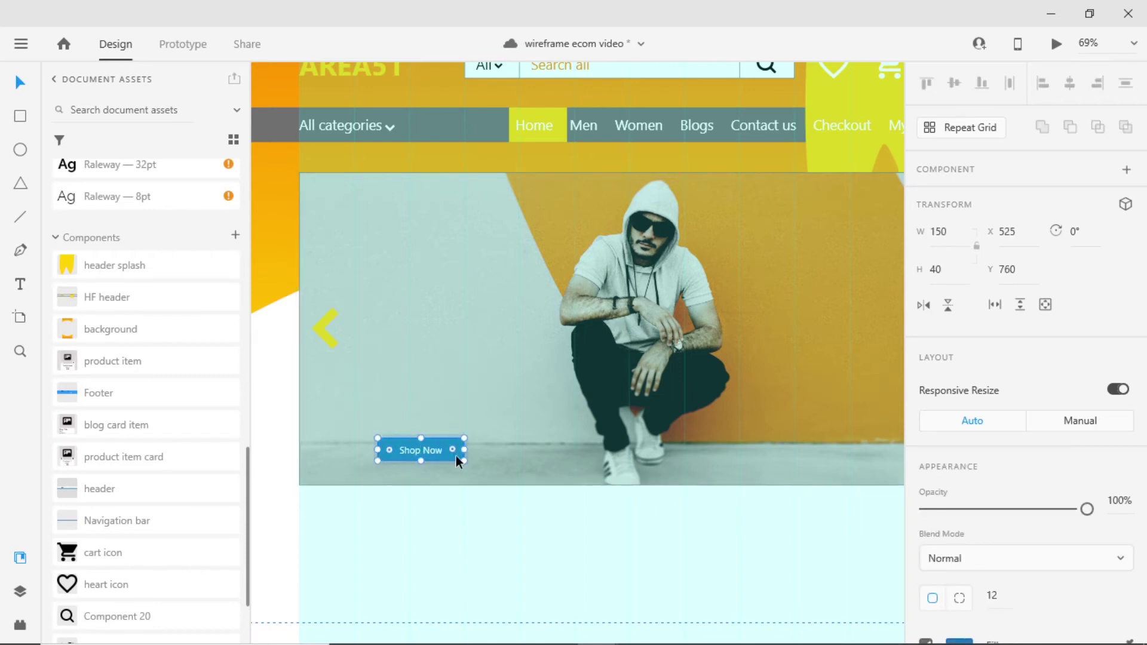
# Reshape the Shop Now button's rectangle by adding mid-edge points on its upper and lower edges and pulling them slightly inward.
pyautogui.scroll(5, 448, 450)
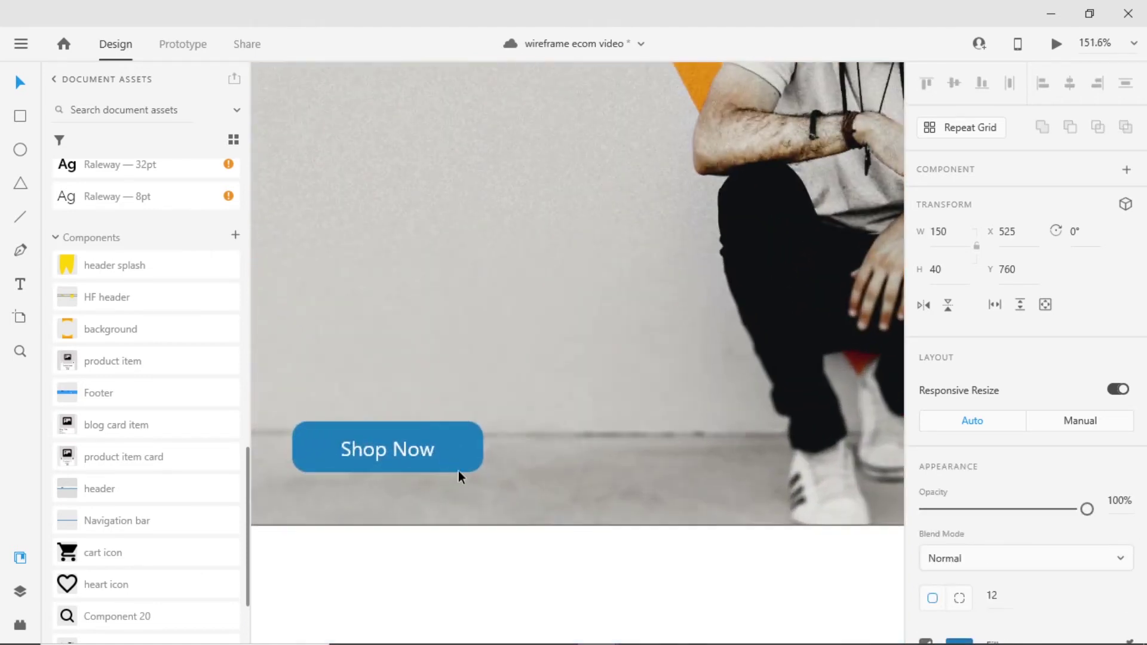
pyautogui.doubleClick(500, 457)
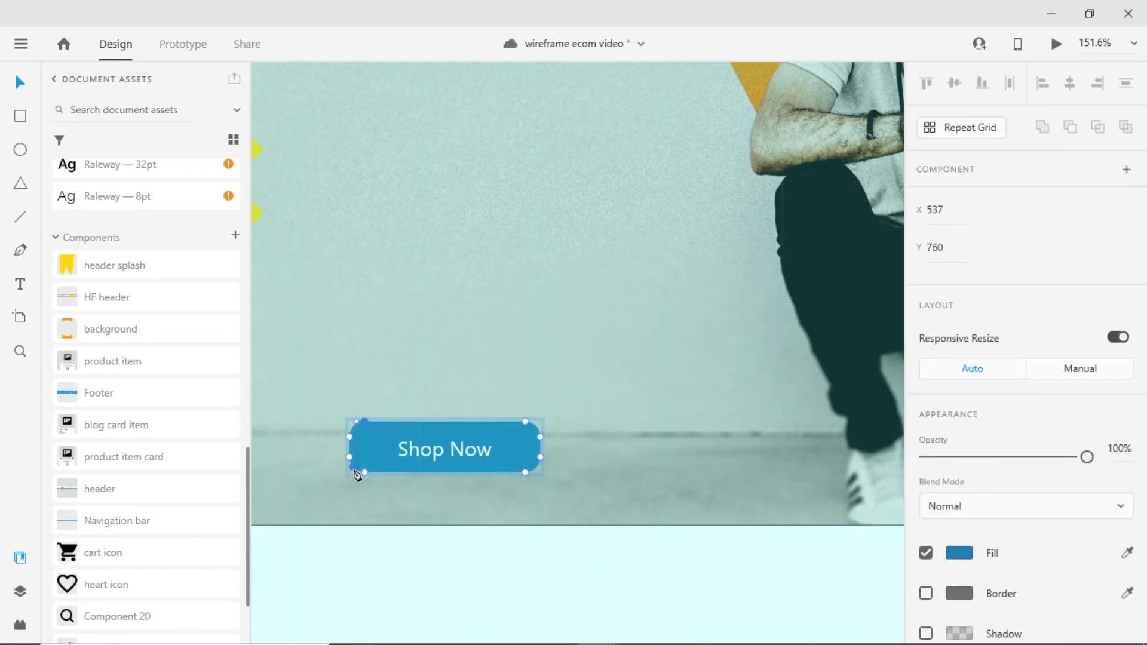
pyautogui.click(440, 420)
pyautogui.moveTo(438, 424); pyautogui.dragTo(438, 427)
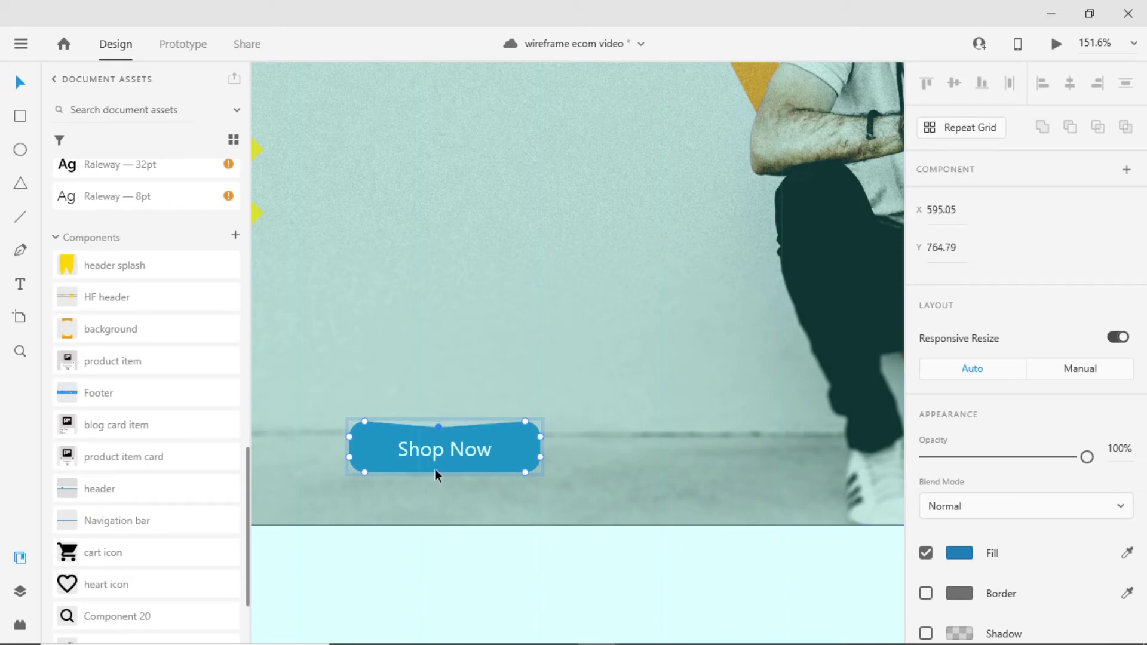
pyautogui.moveTo(438, 472); pyautogui.dragTo(438, 469)
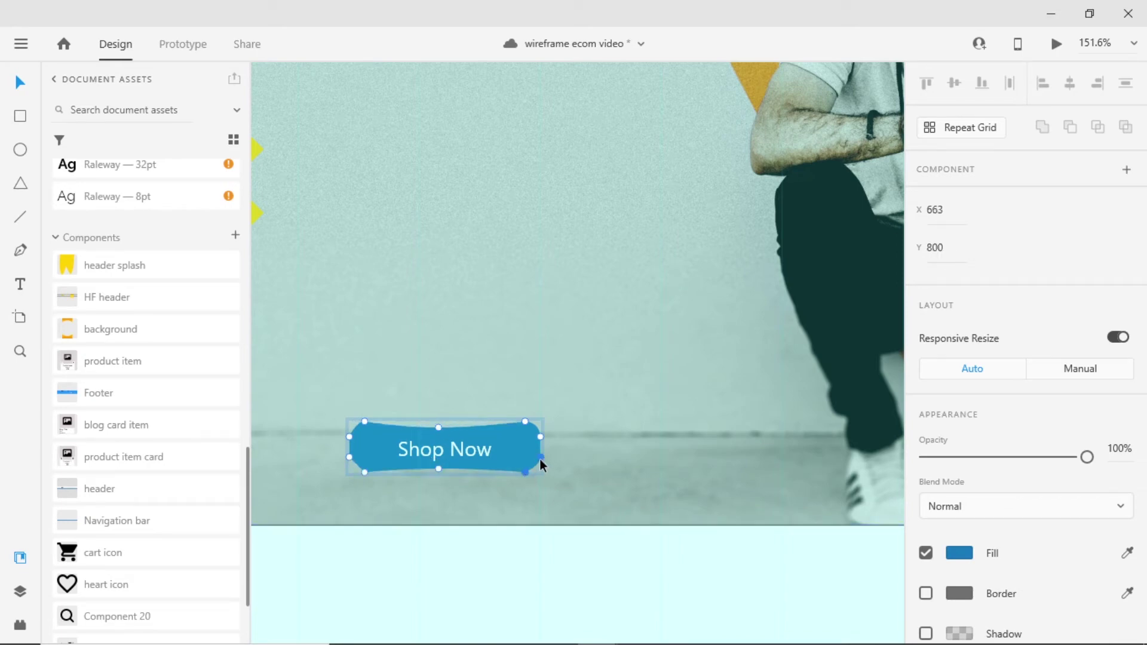
# Delete the surplus corner points of the Shop Now button's shape and turn the remaining corners into smooth curves.
pyautogui.click(539, 461)
pyautogui.press('Delete')
pyautogui.press('Delete')
pyautogui.press('Delete')
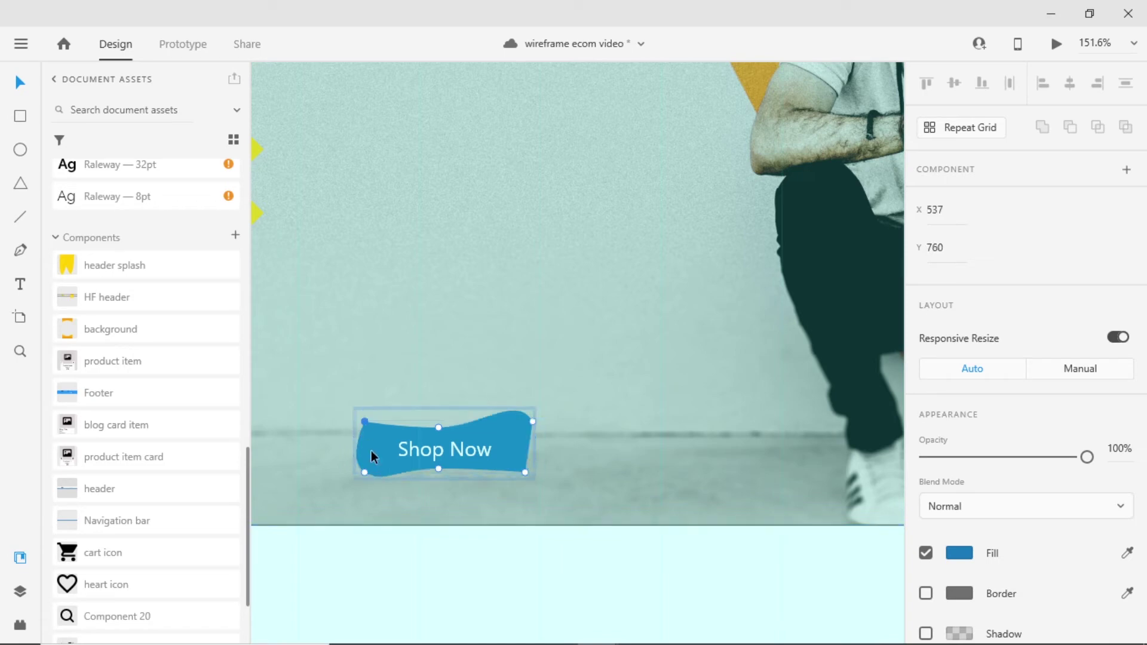
pyautogui.doubleClick(366, 423)
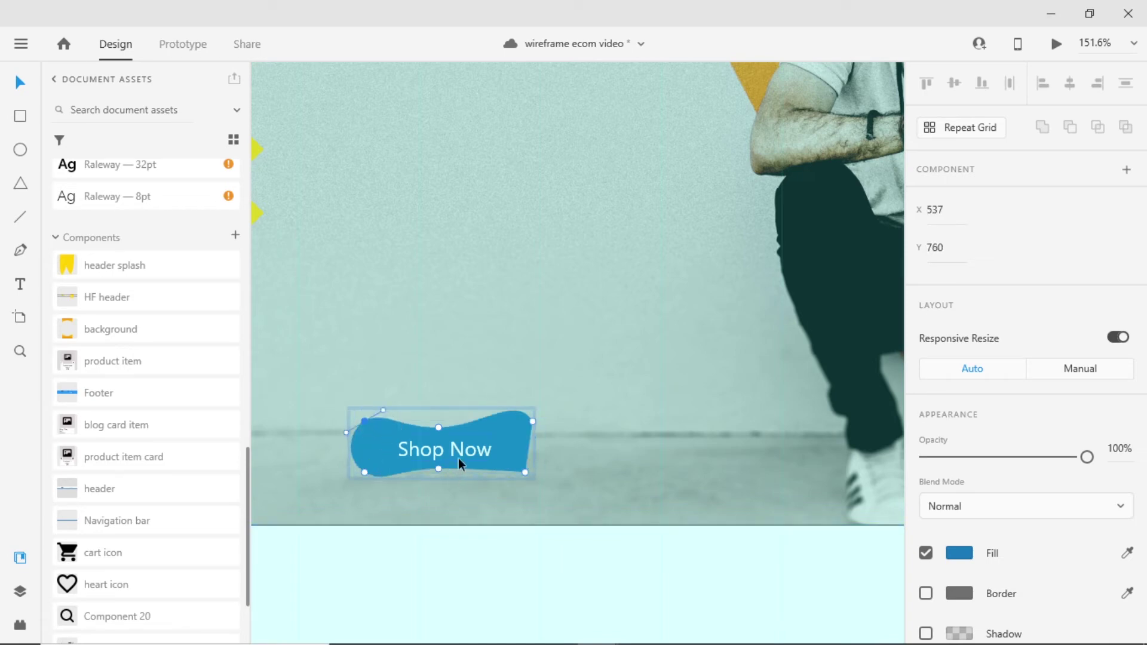
pyautogui.doubleClick(525, 473)
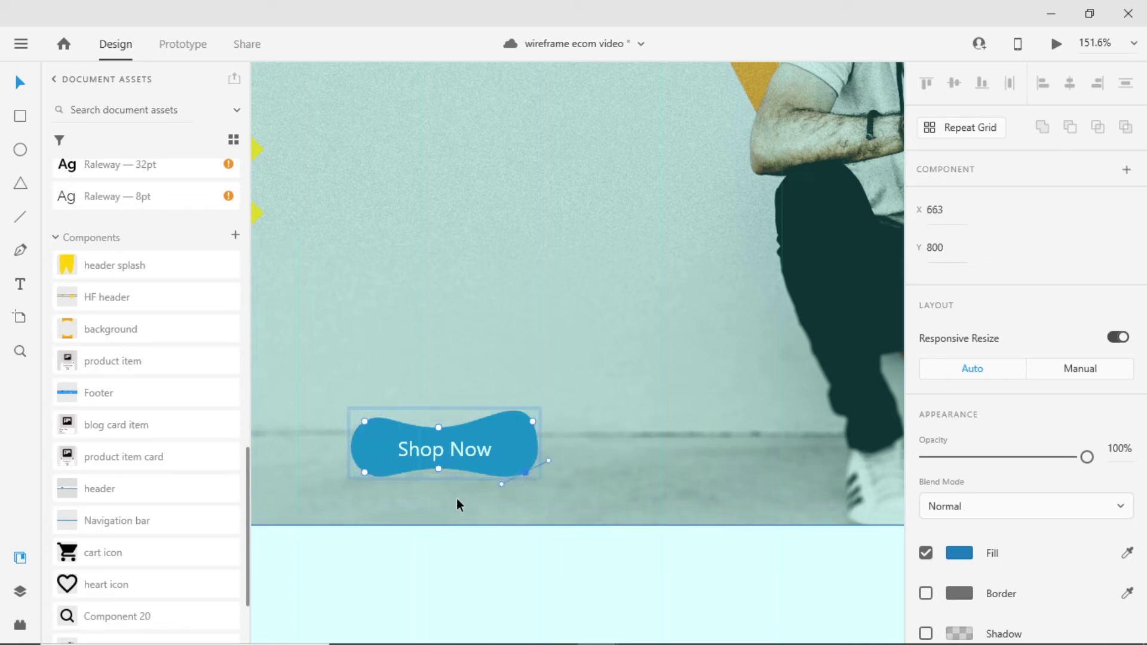
pyautogui.press('Escape')
pyautogui.scroll(1, 486, 490)
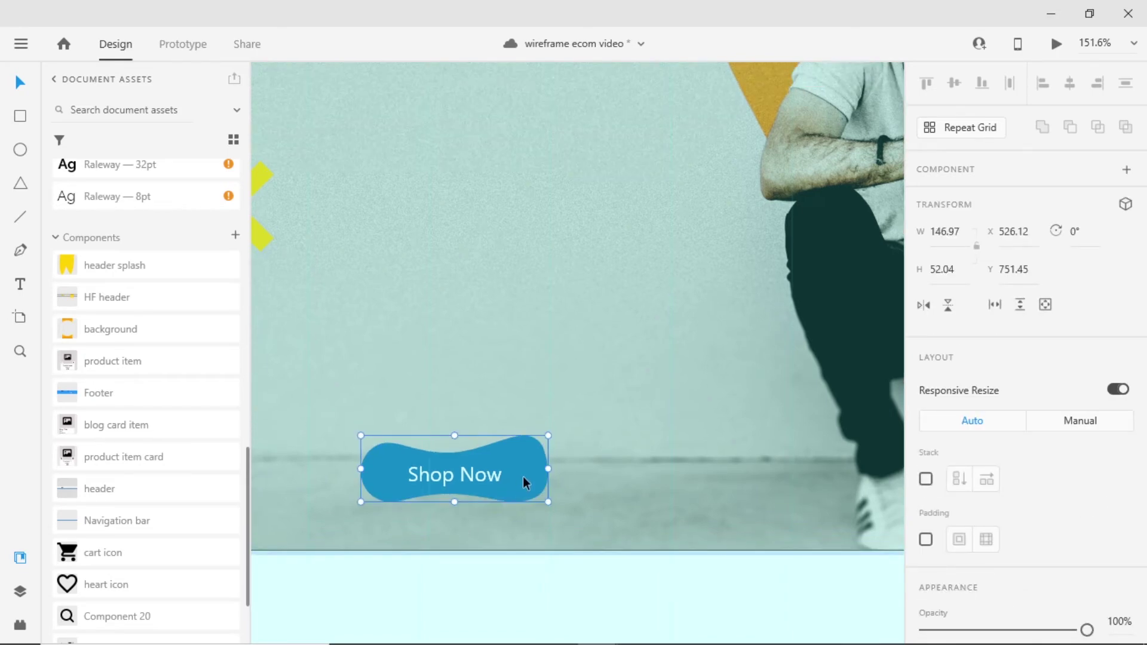
# Convert the Shop Now button's shape into a component named button slpash.
pyautogui.hotkey('ctrl', 'k')
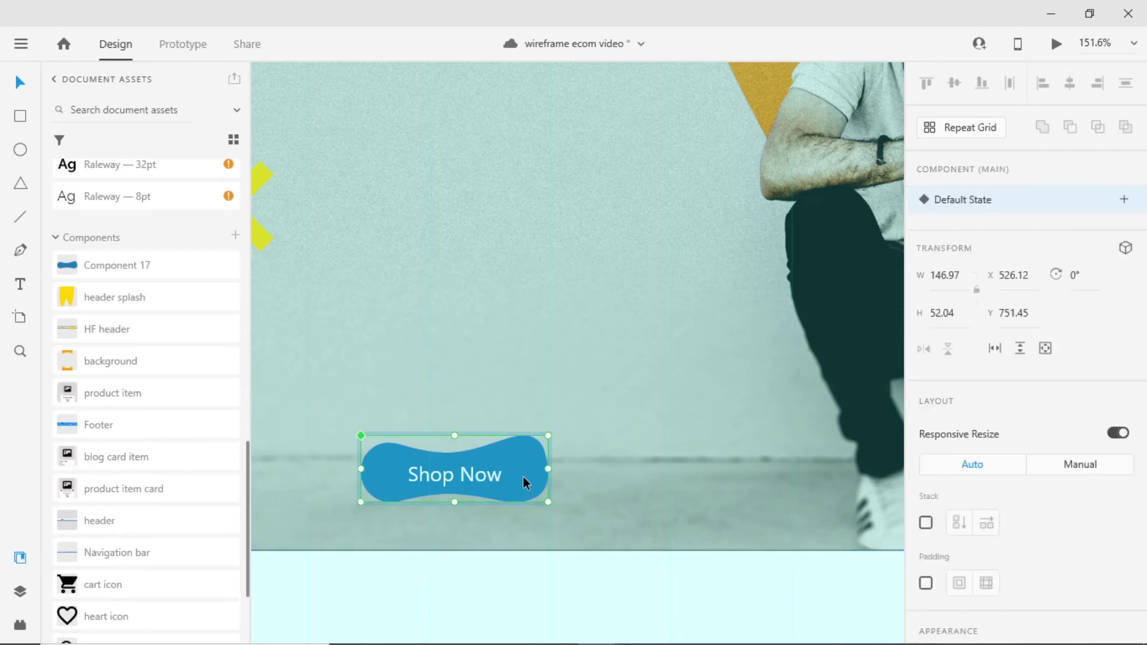
pyautogui.doubleClick(141, 267)
pyautogui.write('button slpash')
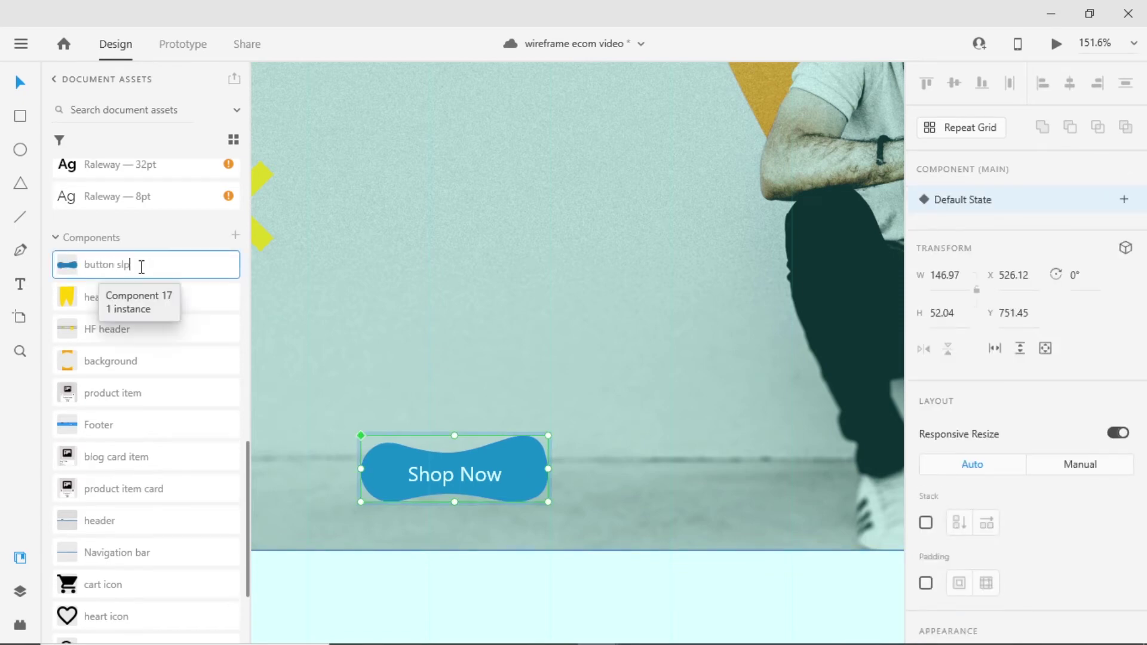
pyautogui.press('Return')
# Fill the Shop Now button's splash component with the saved yellow swatch.
pyautogui.scroll(-5, 998, 484)
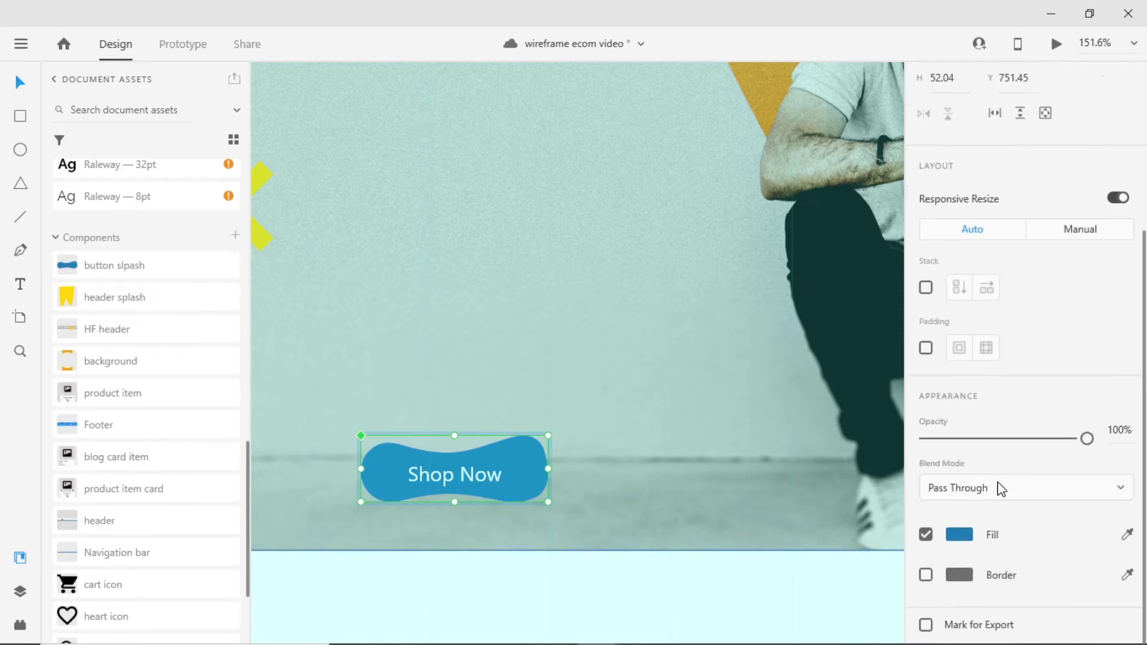
pyautogui.click(960, 535)
pyautogui.click(748, 589)
pyautogui.click(513, 567)
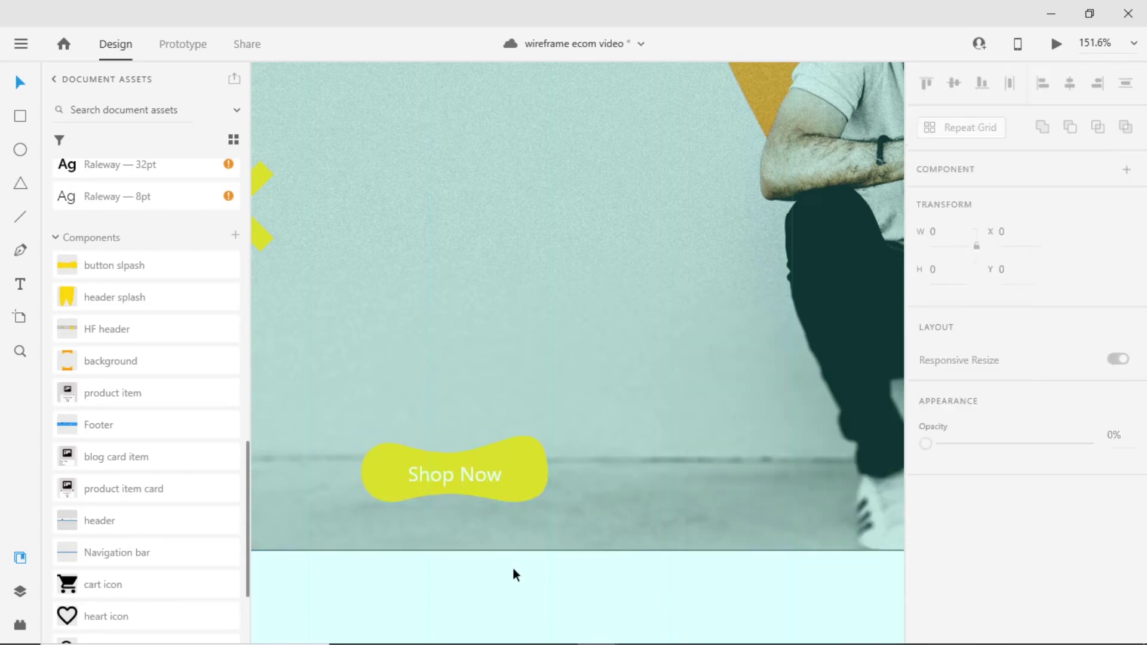
pyautogui.scroll(-5, 513, 567)
pyautogui.moveTo(628, 543); pyautogui.dragTo(536, 493)
pyautogui.scroll(-2, 559, 499)
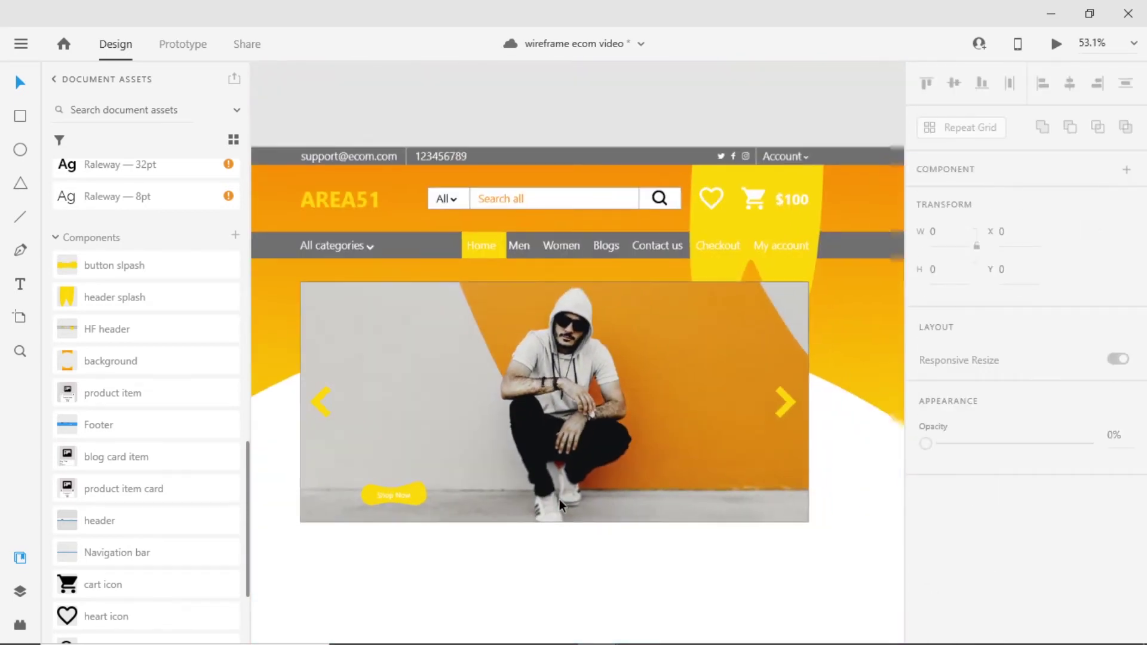
# Style the Shop Now label with a Raleway 16pt character style, white text and an underline.
pyautogui.click(559, 499)
pyautogui.doubleClick(418, 499)
pyautogui.scroll(5, 421, 506)
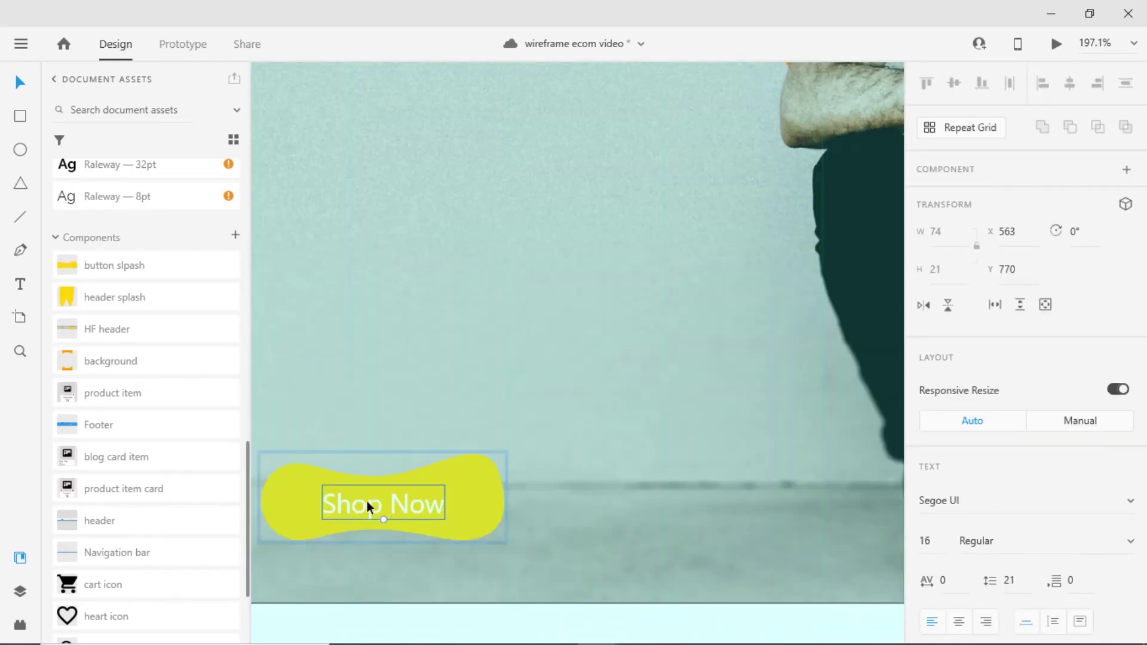
pyautogui.scroll(5, 128, 478)
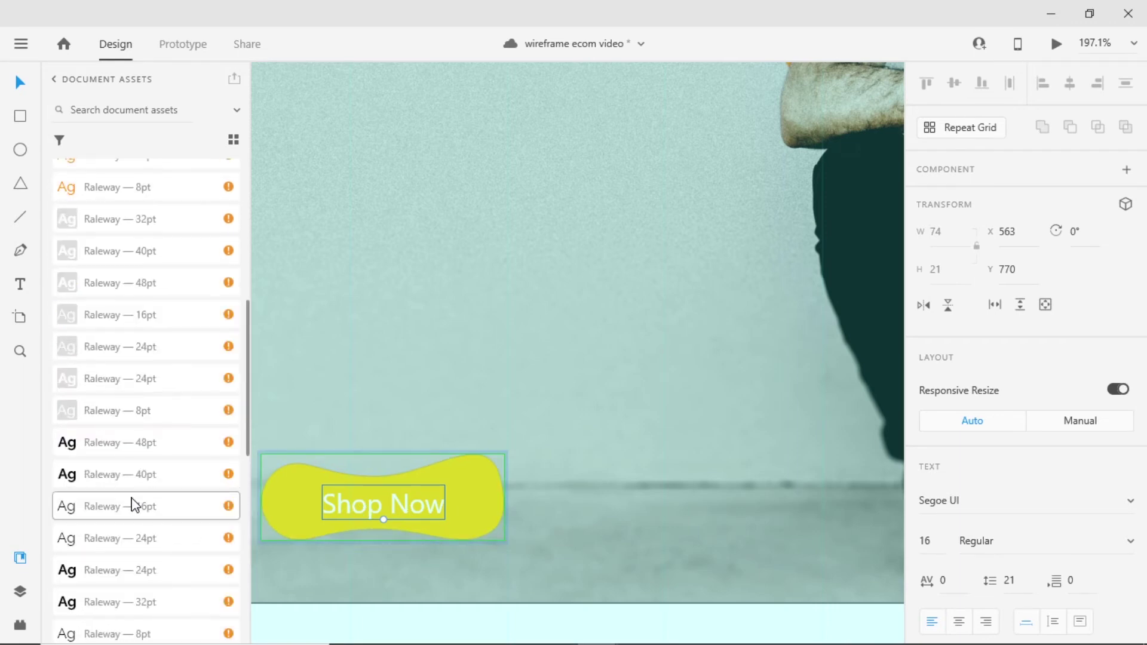
pyautogui.scroll(3, 133, 504)
pyautogui.scroll(3, 135, 505)
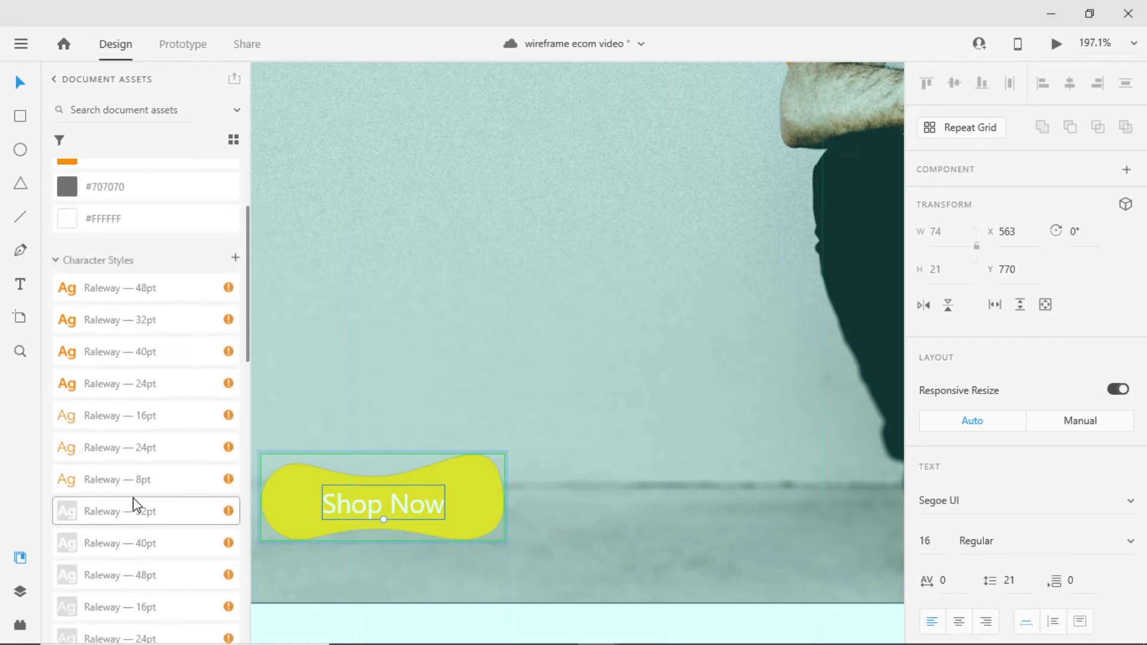
pyautogui.click(112, 394)
pyautogui.click(113, 419)
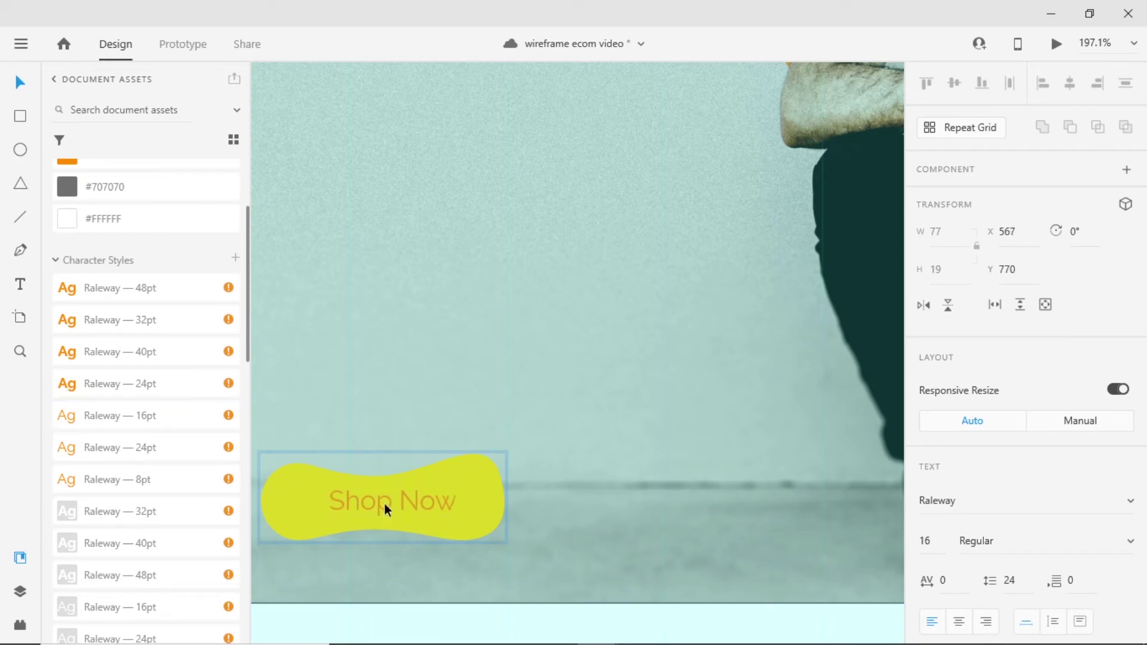
pyautogui.hotkey('ctrl', 'u')
pyautogui.press('Escape')
pyautogui.press('Escape')
pyautogui.scroll(-5, 642, 454)
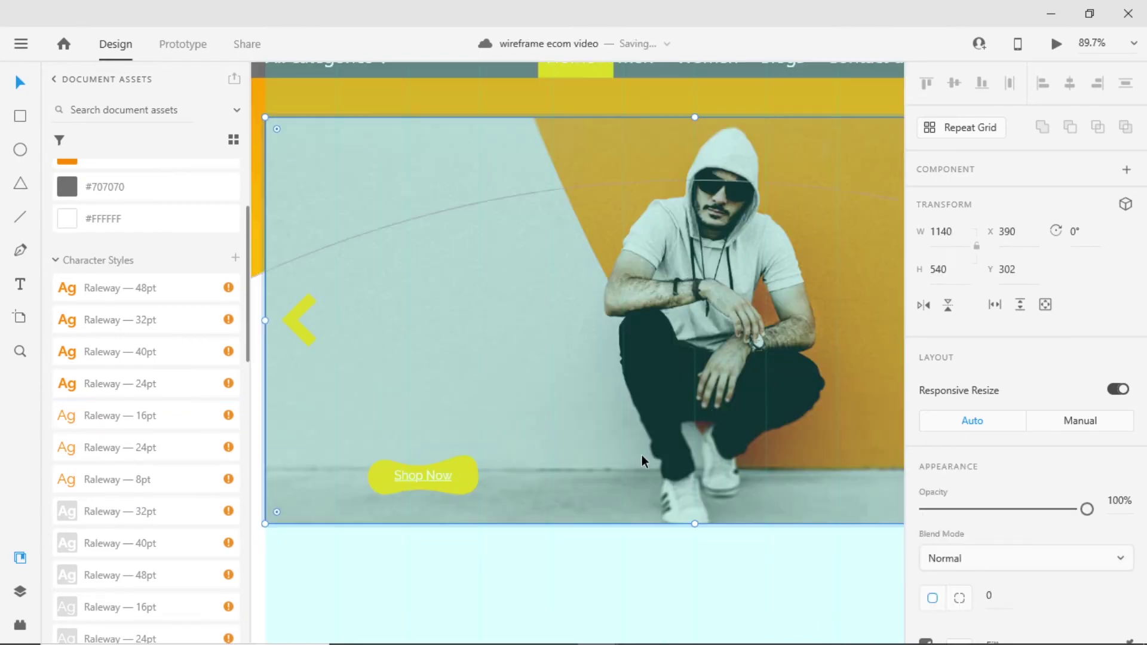
# Draw a rectangle about 232 by 115 px in the banner's upper-left area and turn all four corners into smooth curves.
pyautogui.scroll(3, 676, 456)
pyautogui.hscroll(4, 675, 457)
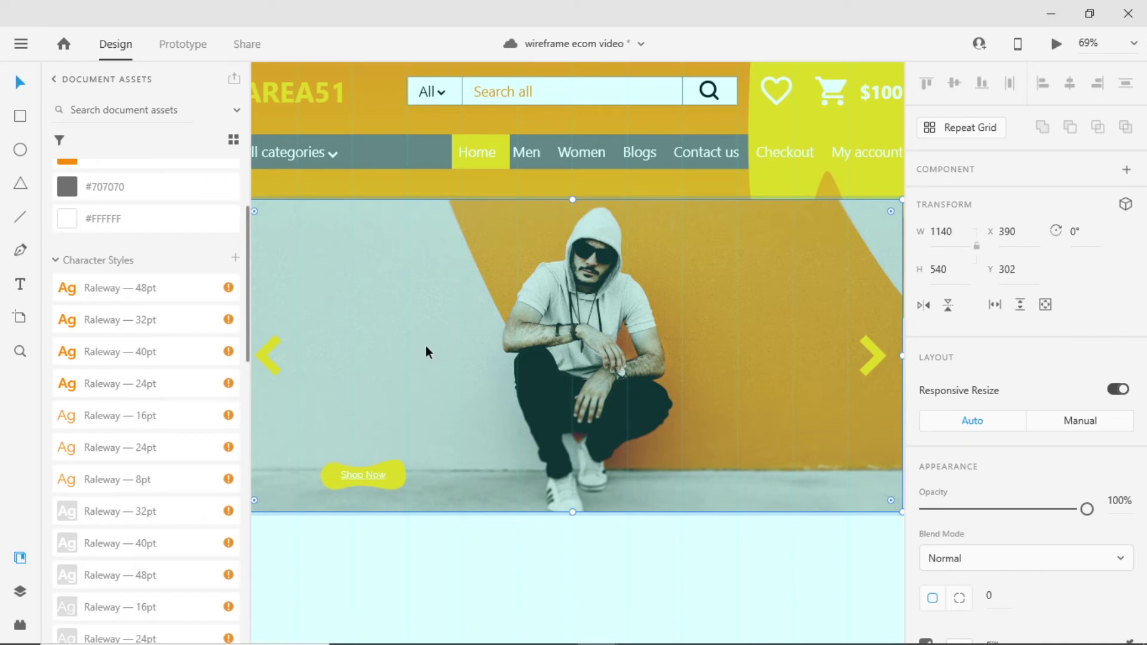
pyautogui.click(21, 116)
pyautogui.moveTo(328, 244)
pyautogui.mouseDown()
pyautogui.moveTo(353, 272)
pyautogui.moveTo(461, 311)
pyautogui.mouseUp()
pyautogui.doubleClick(415, 285)
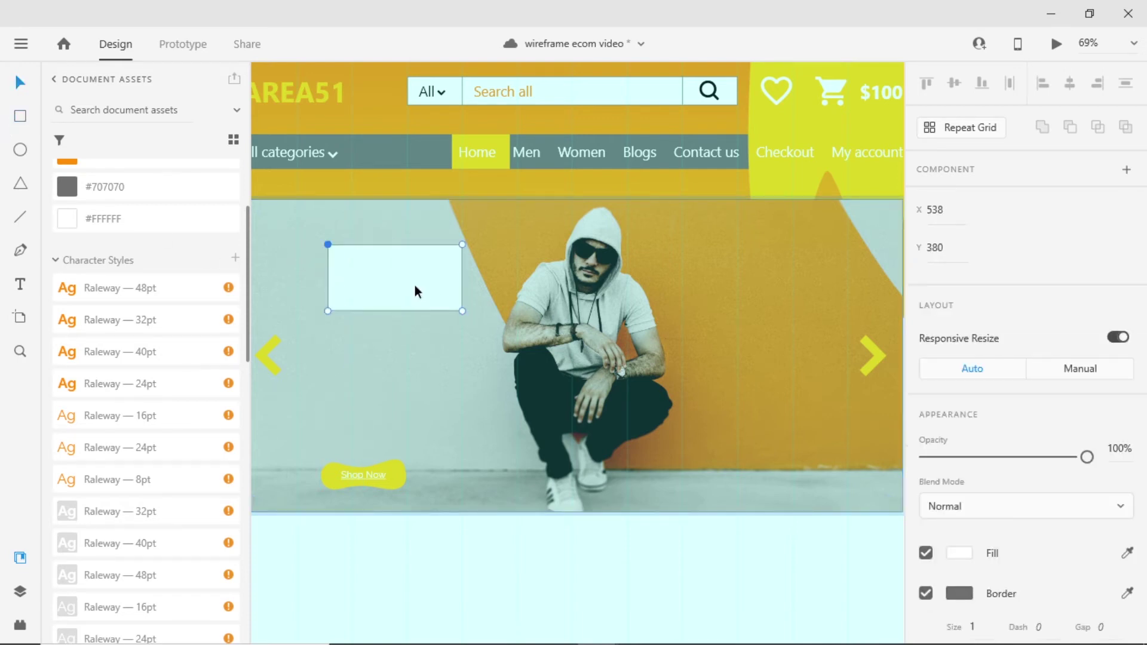
pyautogui.doubleClick(462, 244)
pyautogui.doubleClick(326, 246)
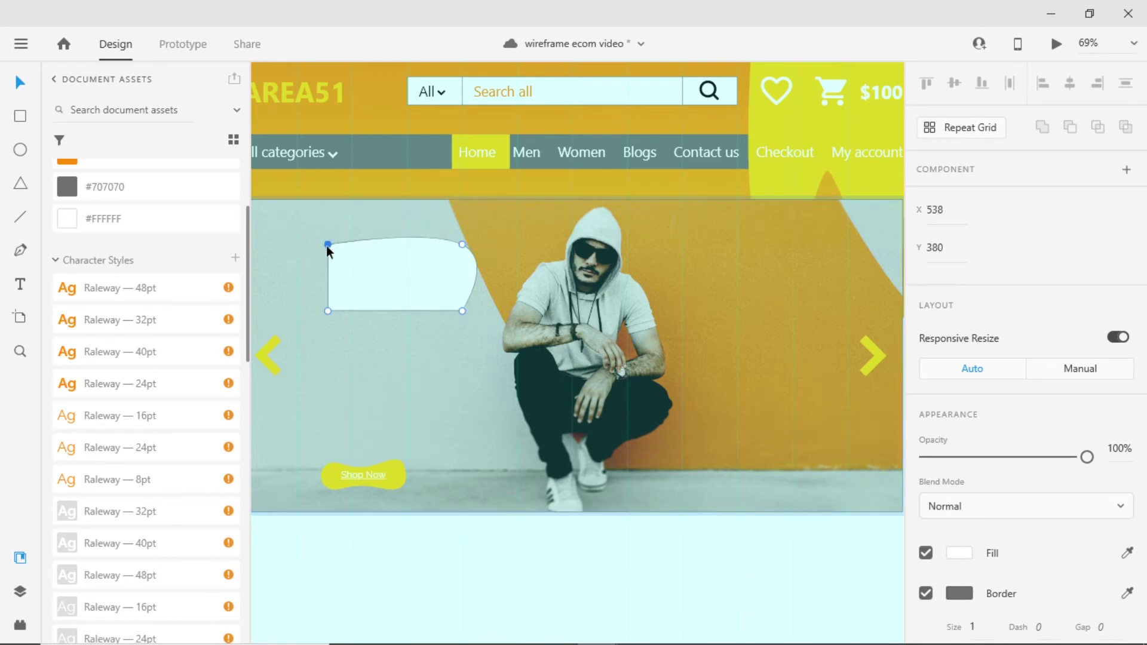
pyautogui.doubleClick(328, 310)
pyautogui.doubleClick(463, 311)
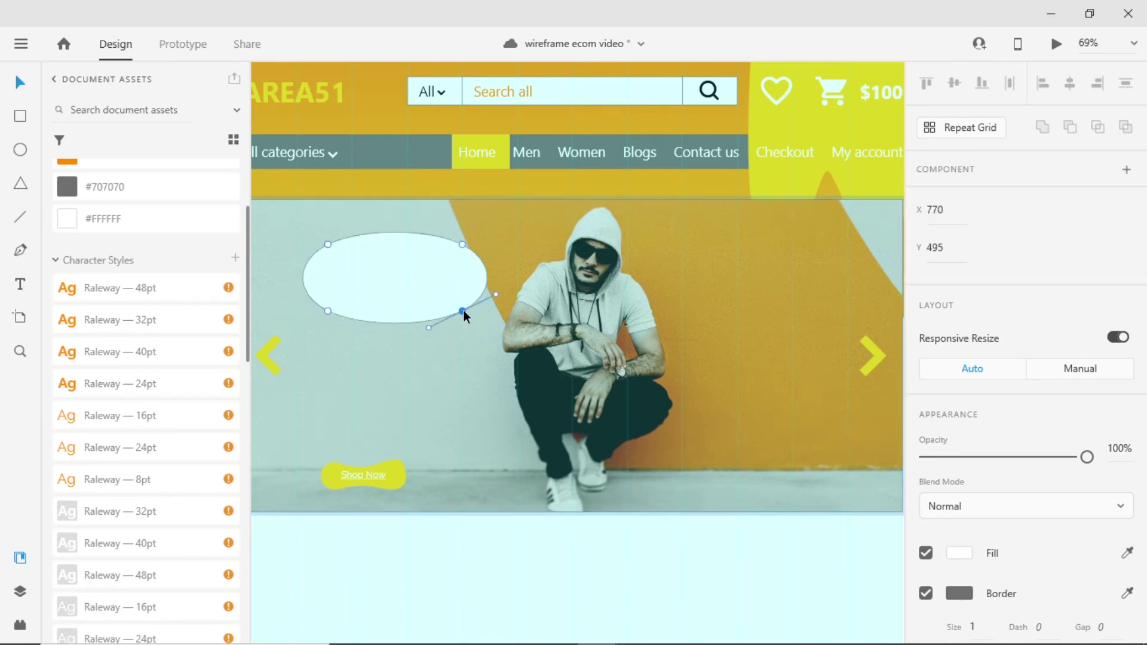
# Add a point midway along each side of the rounded banner shape and pull all four points inward.
pyautogui.click(389, 233)
pyautogui.click(386, 323)
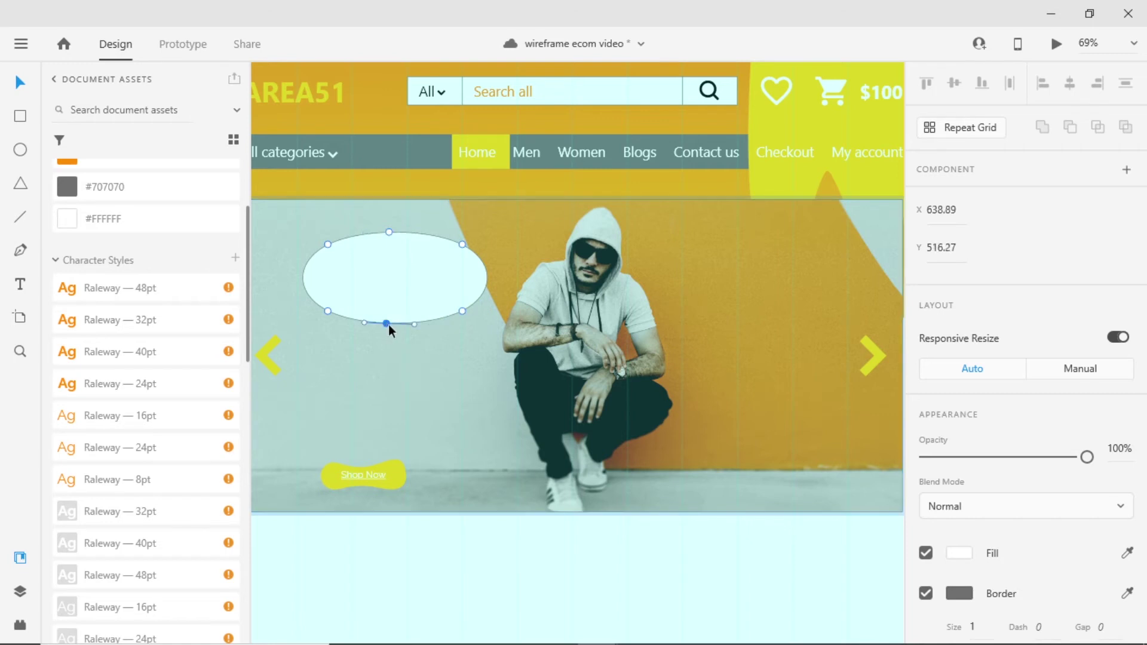
pyautogui.click(487, 279)
pyautogui.click(302, 279)
pyautogui.moveTo(303, 280); pyautogui.dragTo(341, 283)
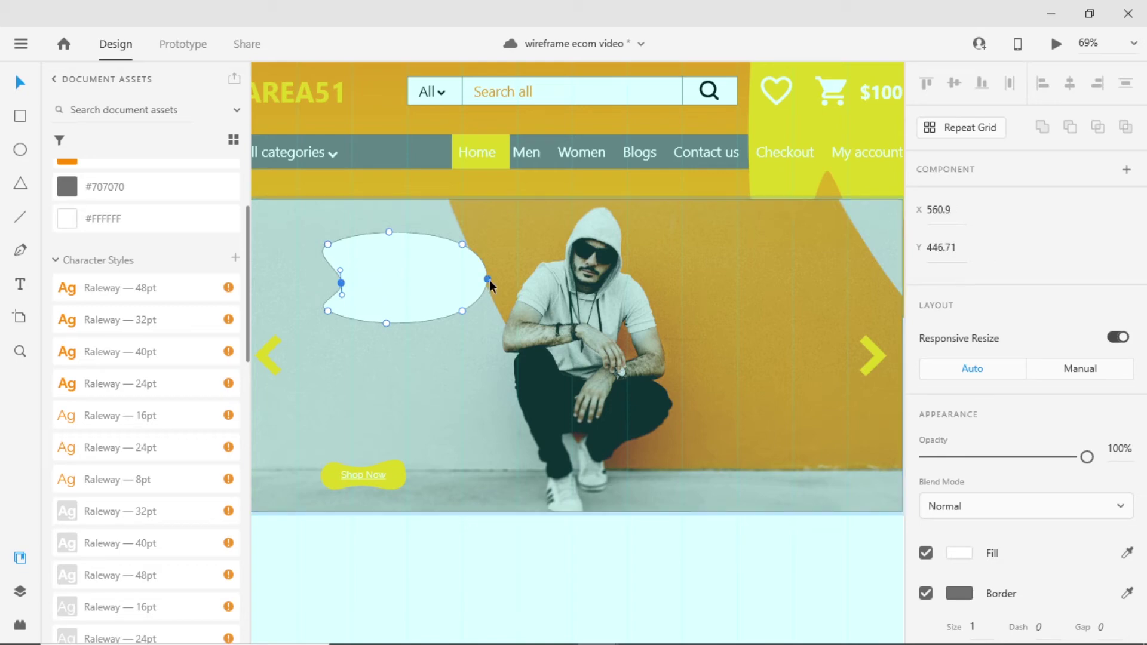
pyautogui.moveTo(488, 279); pyautogui.dragTo(454, 283)
pyautogui.moveTo(390, 232); pyautogui.dragTo(392, 261)
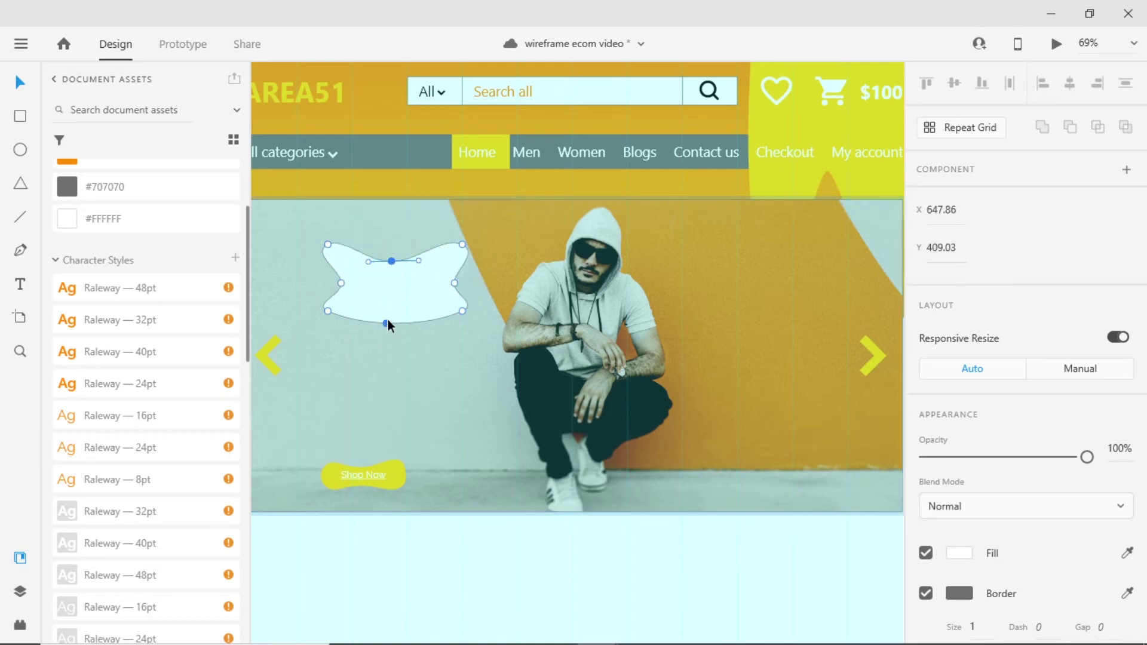
pyautogui.moveTo(386, 323); pyautogui.dragTo(395, 299)
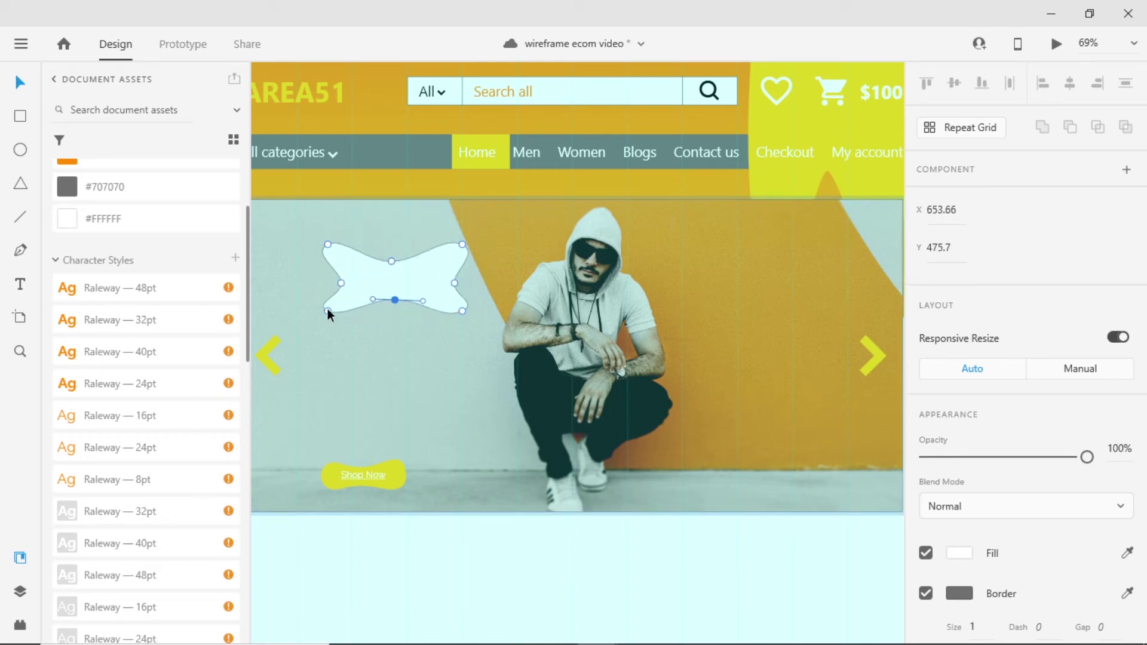
# Pull the splash shape's two lower corners down and outward, and adjust its lower middle point to match.
pyautogui.moveTo(327, 311); pyautogui.dragTo(321, 333)
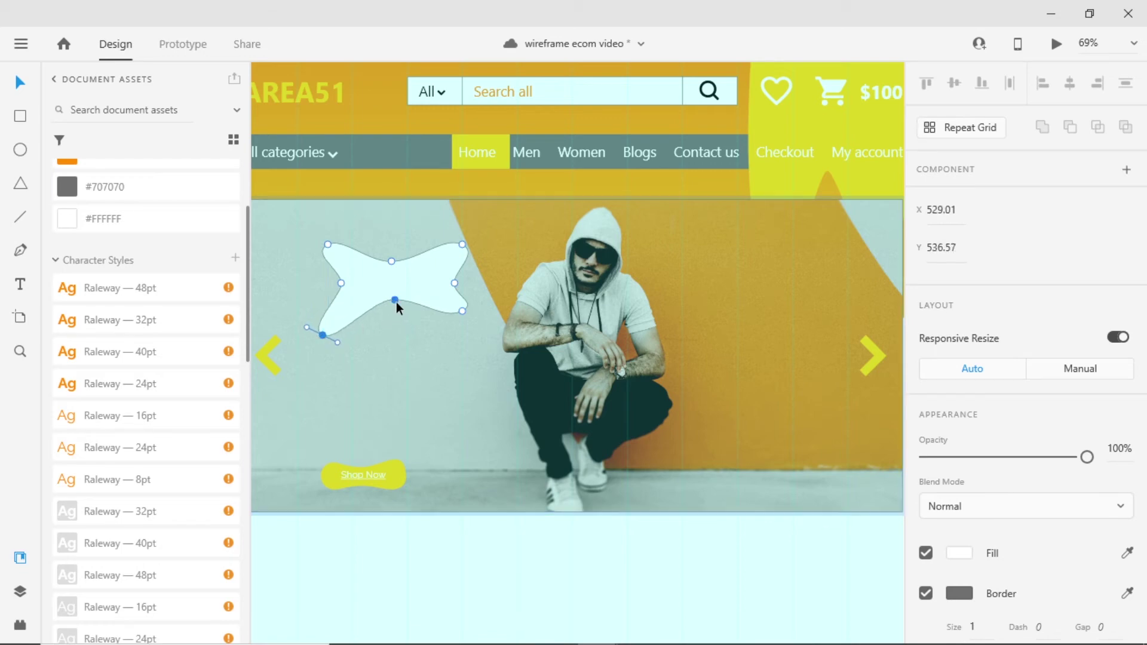
pyautogui.moveTo(460, 313); pyautogui.dragTo(471, 341)
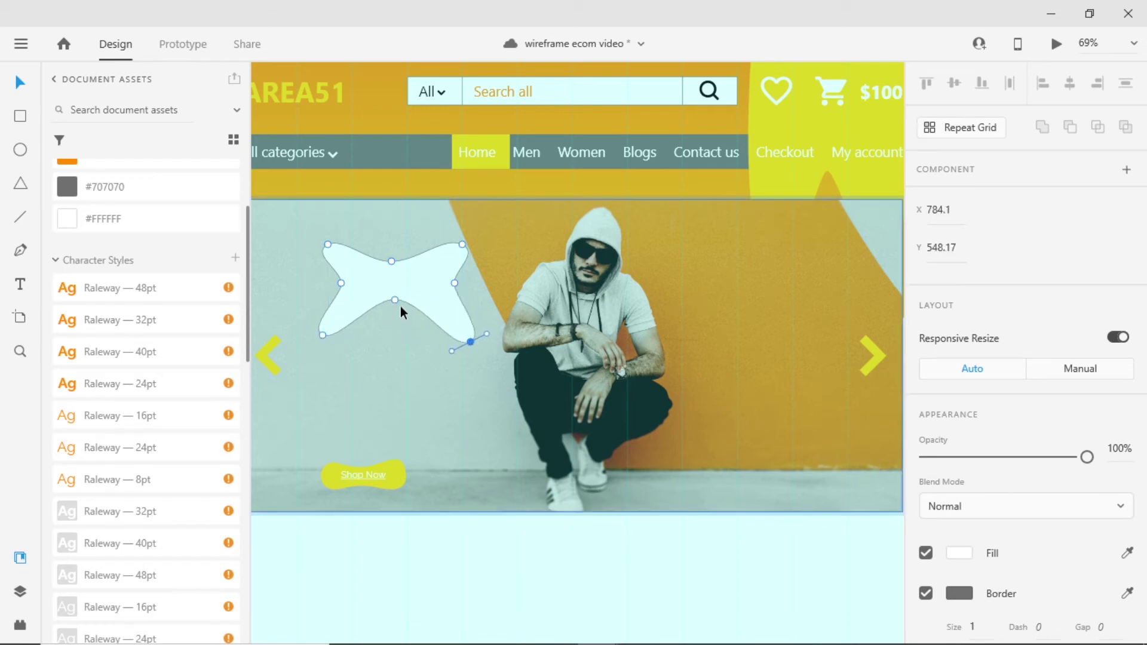
pyautogui.press('Escape')
# Convert the new banner splash shape into a component named offer splash.
pyautogui.hotkey('ctrl', 'k')
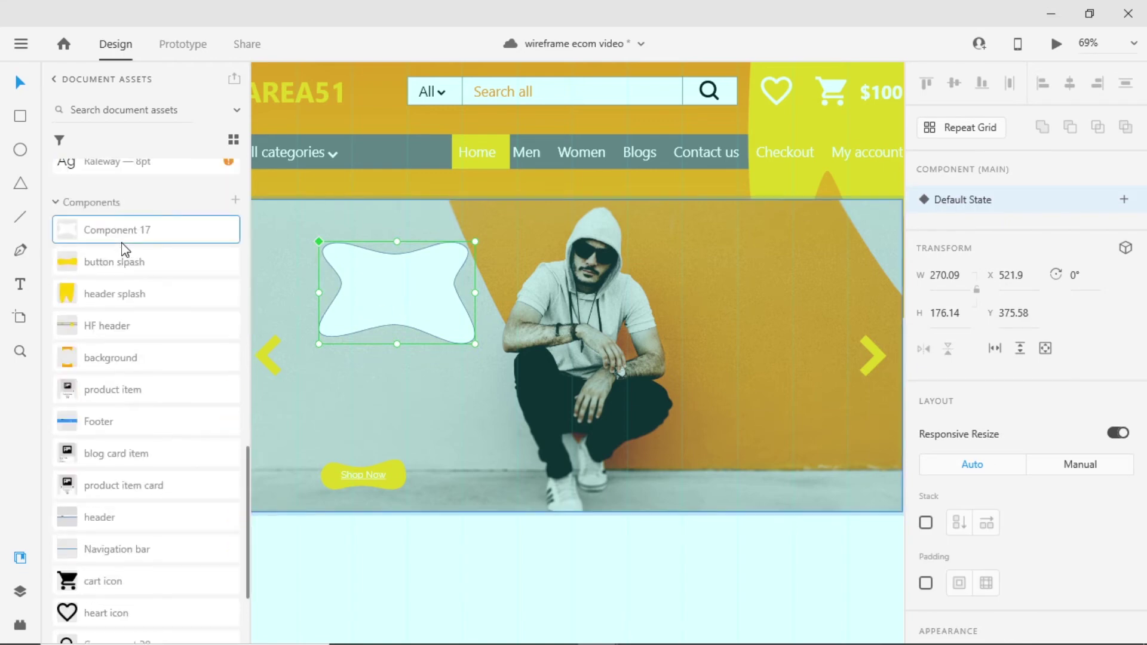
pyautogui.doubleClick(125, 230)
pyautogui.write('offer splash')
pyautogui.press('Return')
# Remove the offer splash's border and fill it with the saved yellow swatch.
pyautogui.scroll(-4, 934, 460)
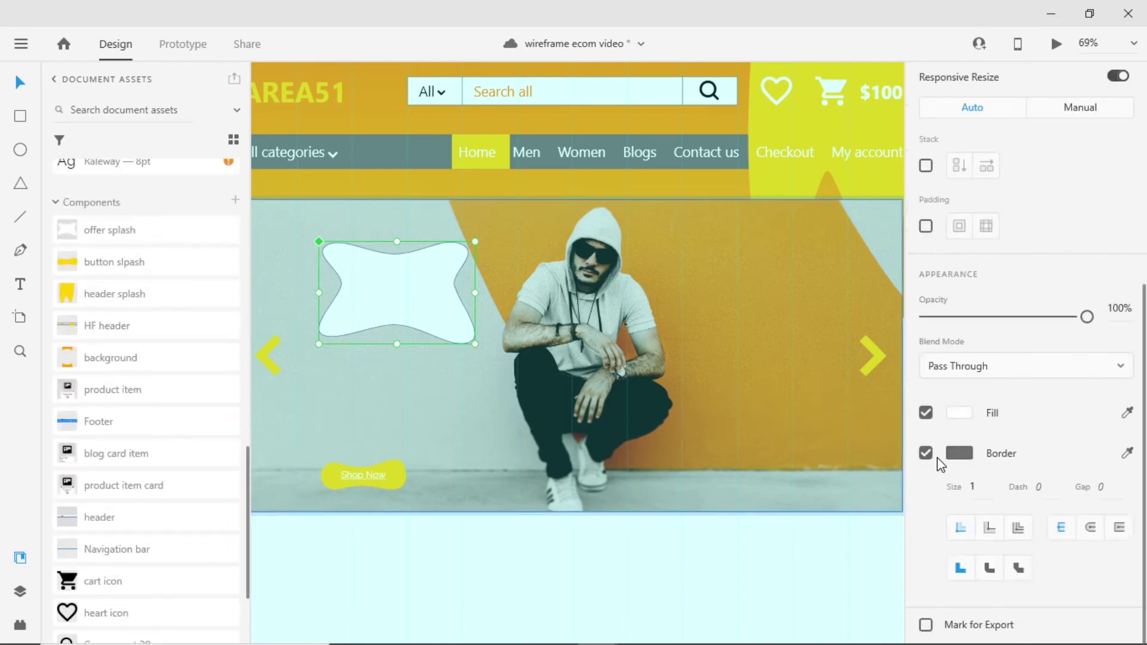
pyautogui.click(959, 533)
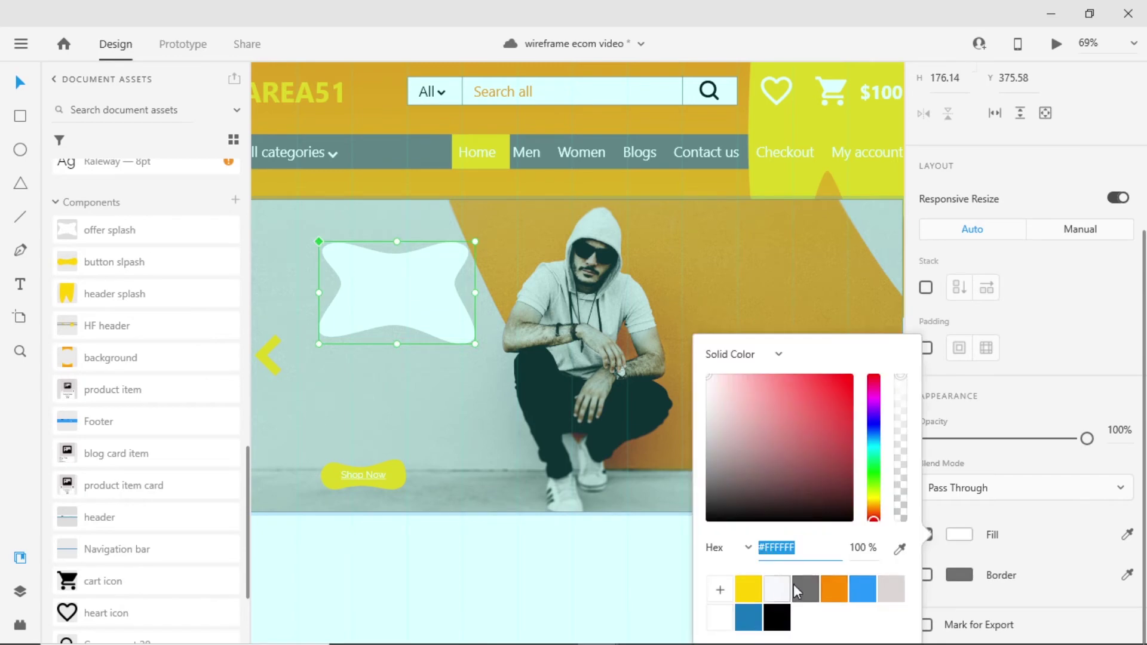
pyautogui.click(748, 590)
# Add two lines of text, Special offer and 20% off, on the offer splash.
pyautogui.press('t')
pyautogui.click(353, 272)
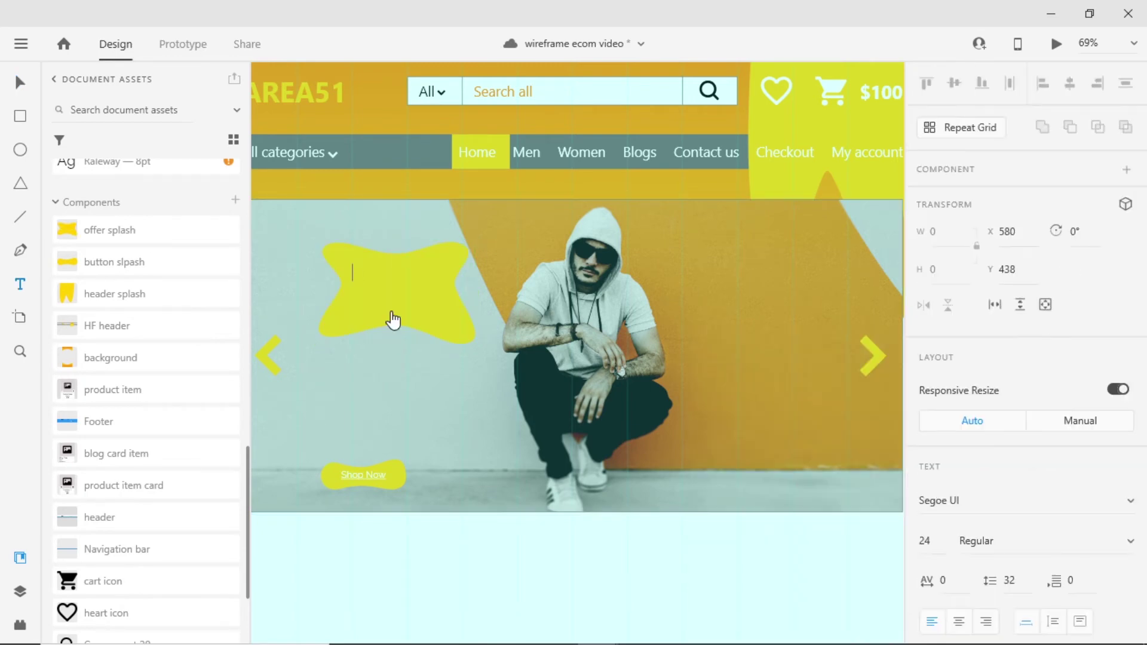
pyautogui.write('Special offer')
pyautogui.press('Return')
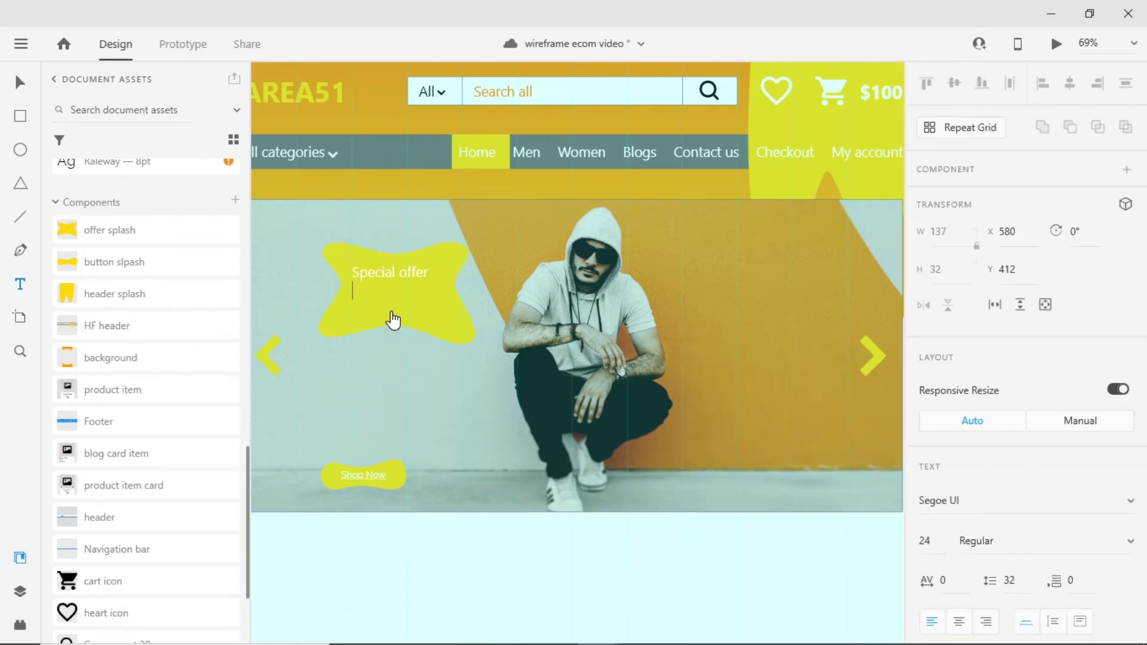
pyautogui.write('20% off')
# Remove the banner image's border and give it a shadow with X 5 and Y 5 offsets.
pyautogui.click(594, 397)
pyautogui.scroll(-3, 450, 402)
pyautogui.scroll(-3, 1001, 440)
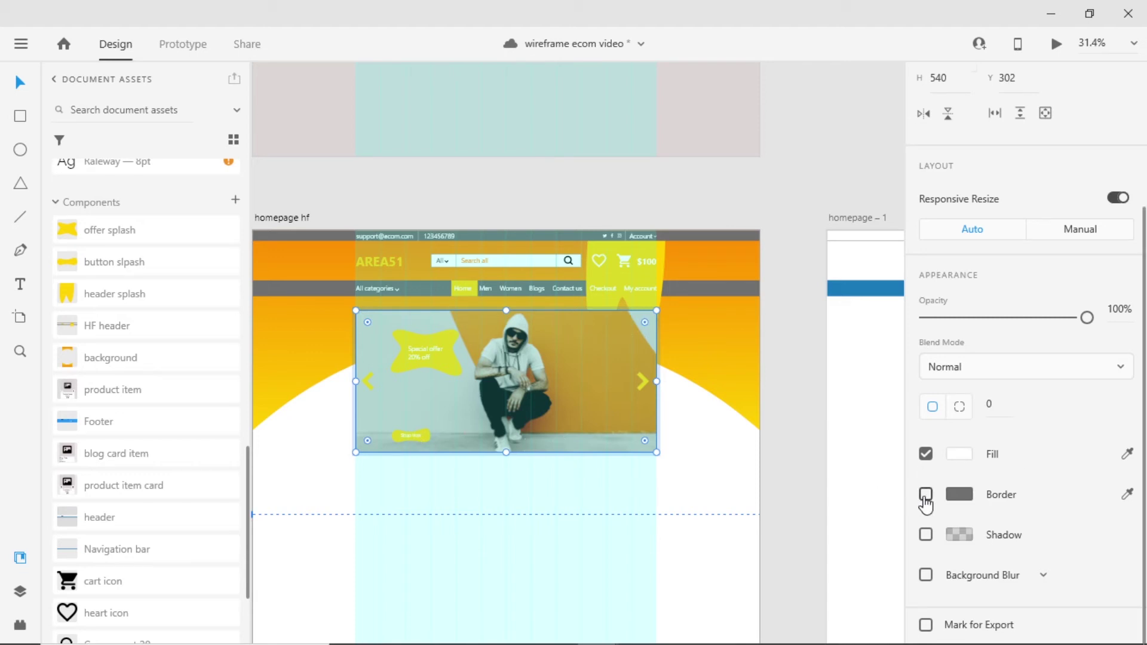
pyautogui.click(925, 534)
pyautogui.click(970, 568)
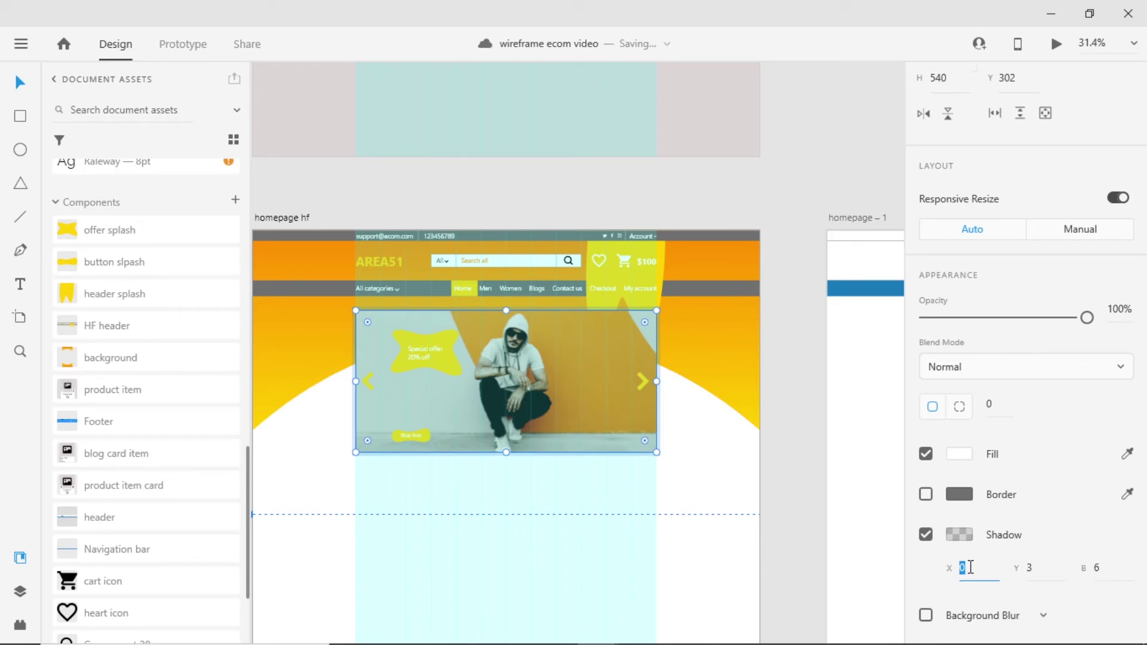
pyautogui.write('5')
pyautogui.click(1052, 567)
pyautogui.write('5')
pyautogui.click(1095, 566)
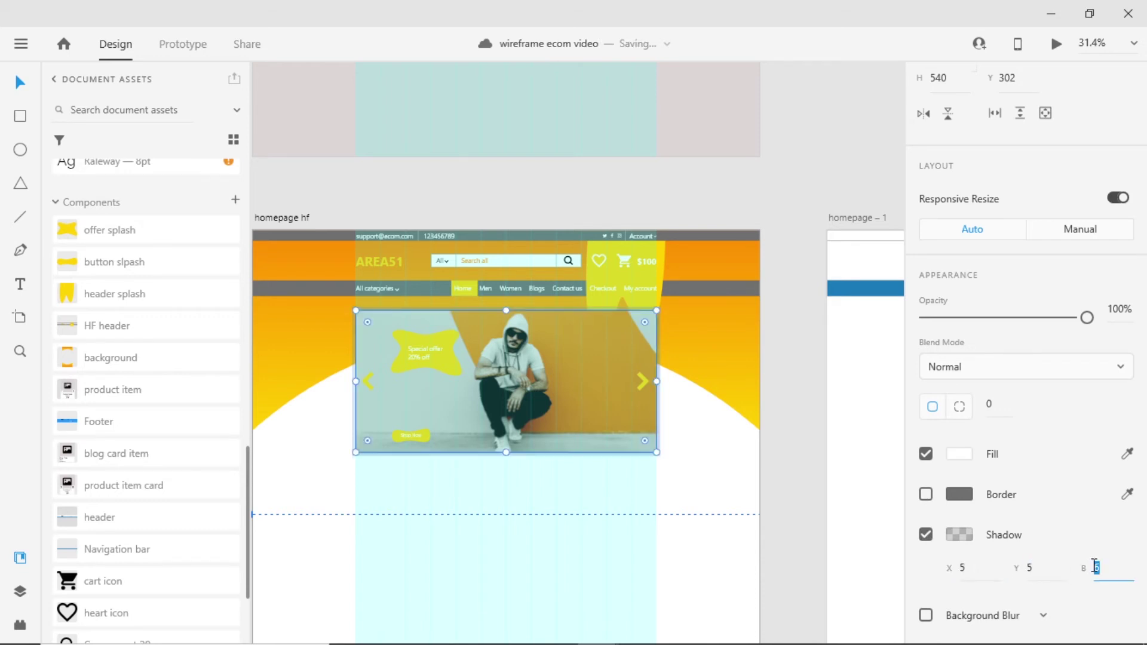
pyautogui.click(761, 418)
# Preview the high-fidelity homepage in an enlarged preview window to check the finished header and banner.
pyautogui.scroll(-1, 762, 418)
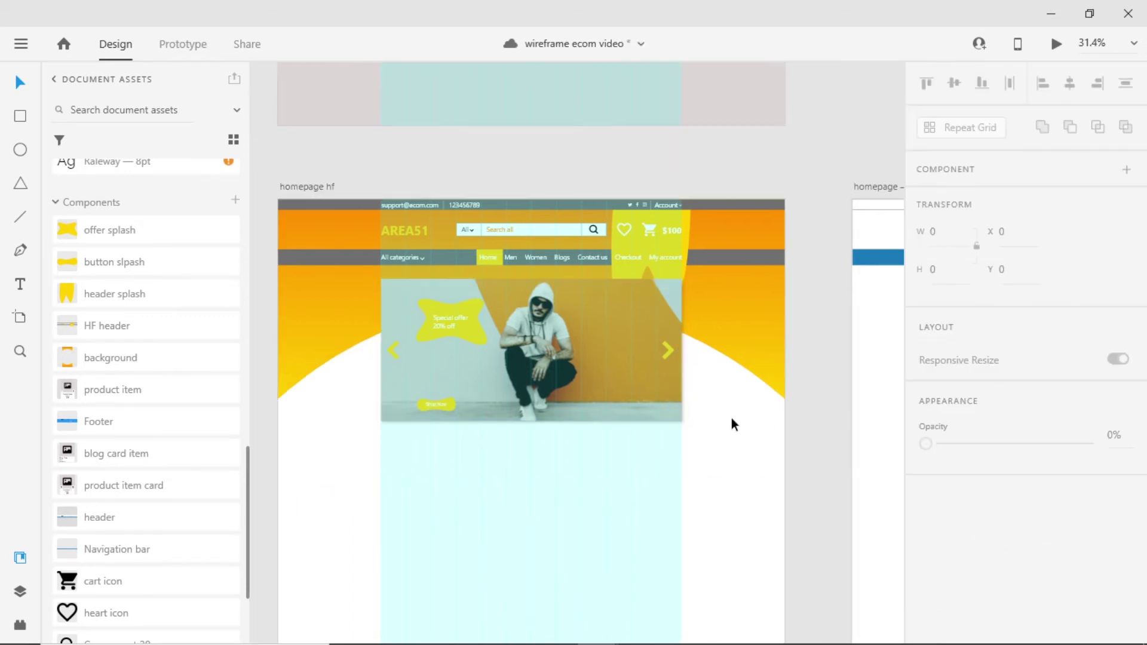
pyautogui.click(1057, 45)
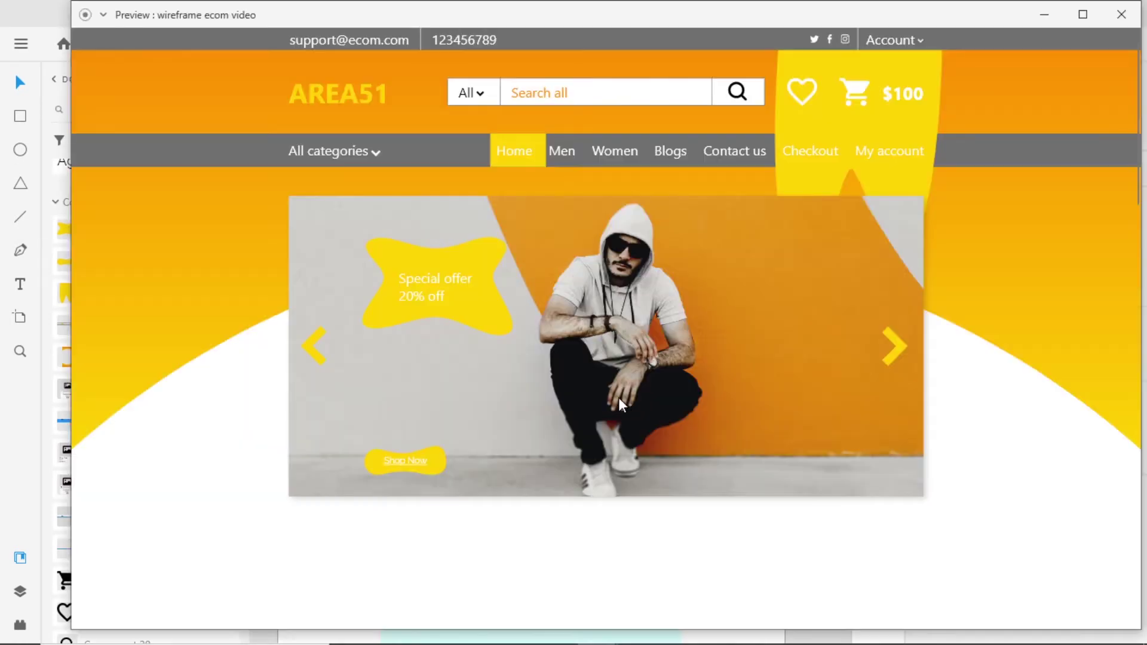
pyautogui.press('super+Up')
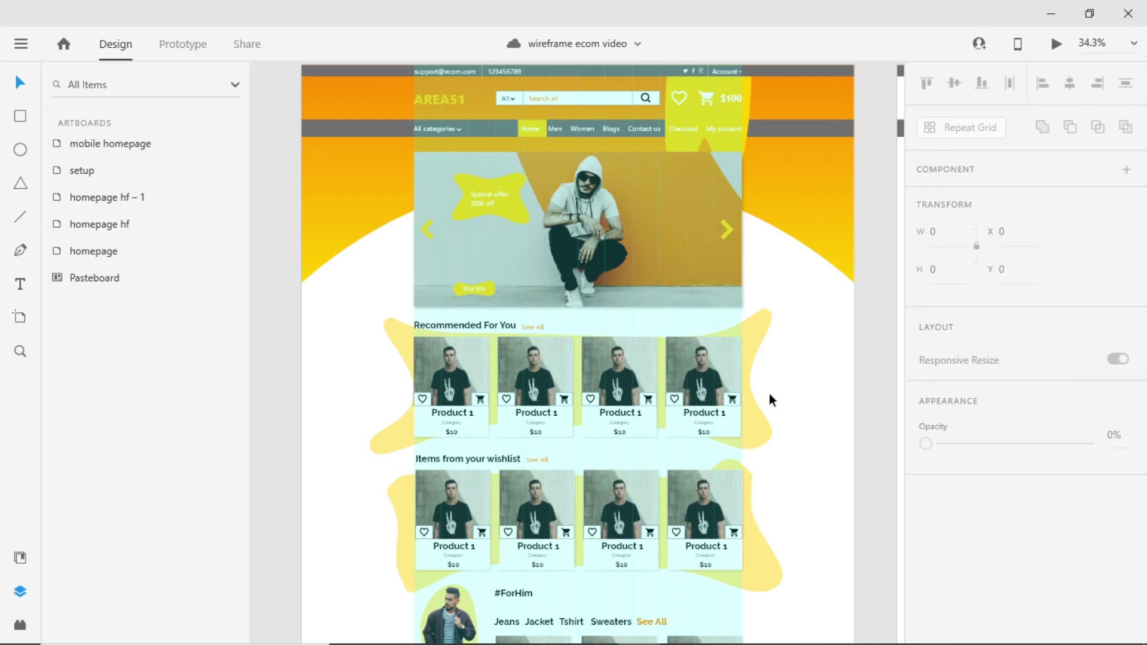
# Open the document assets and look over the saved colours and character styles.
pyautogui.scroll(2, 849, 377)
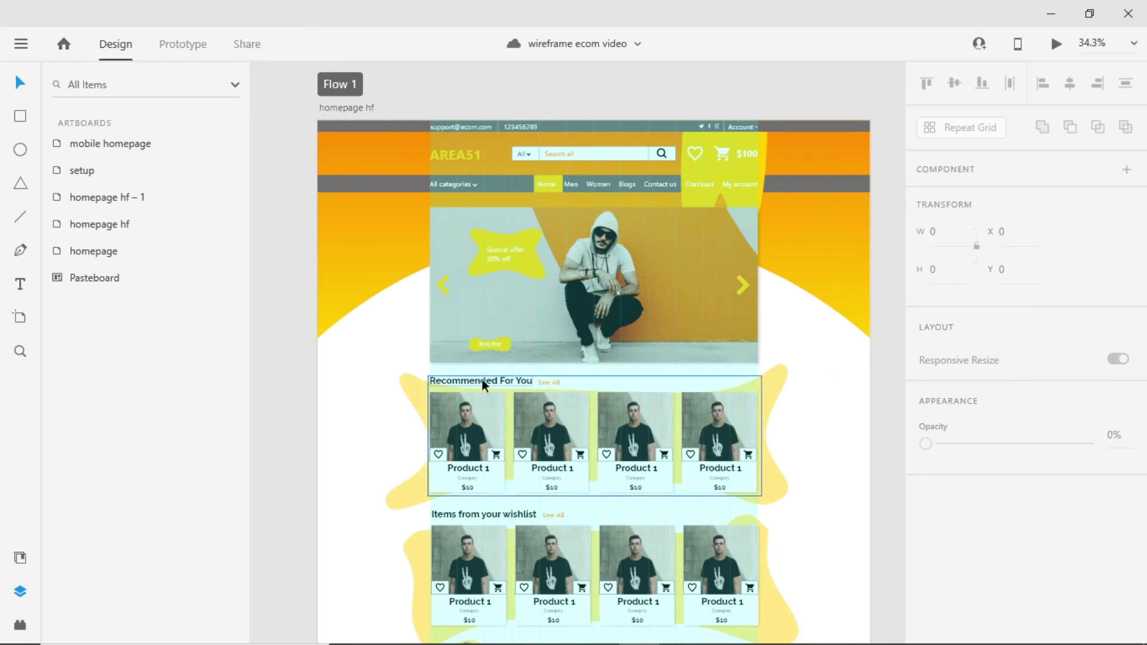
pyautogui.click(508, 382)
pyautogui.hotkey('ctrl', 'shift', 'y')
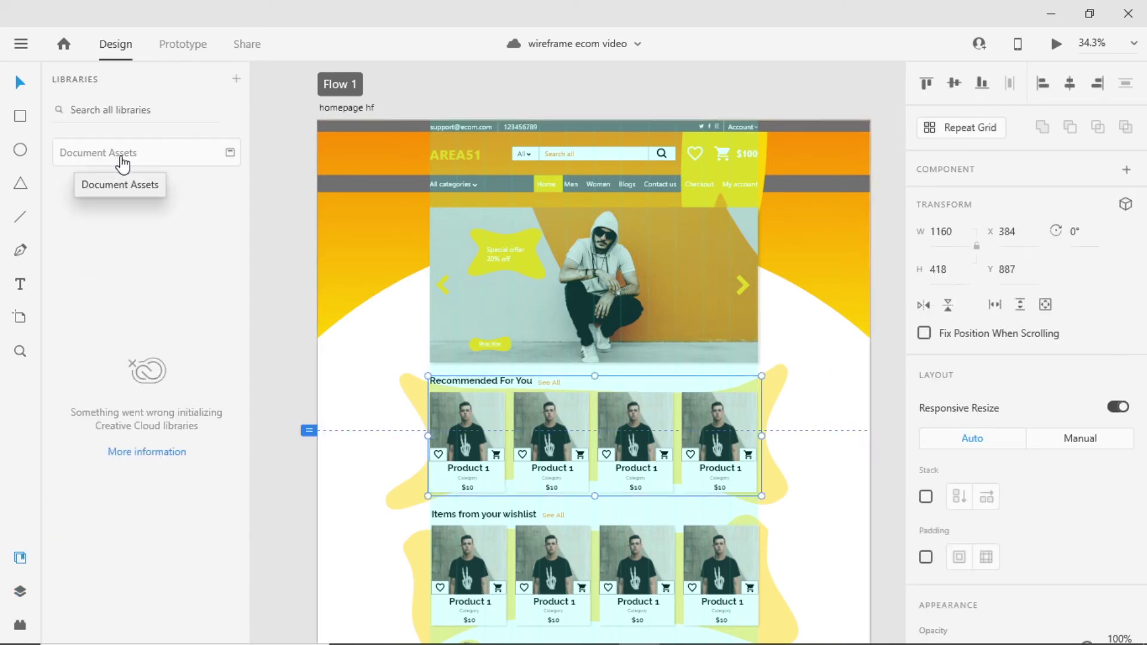
pyautogui.click(122, 157)
pyautogui.scroll(-3, 129, 451)
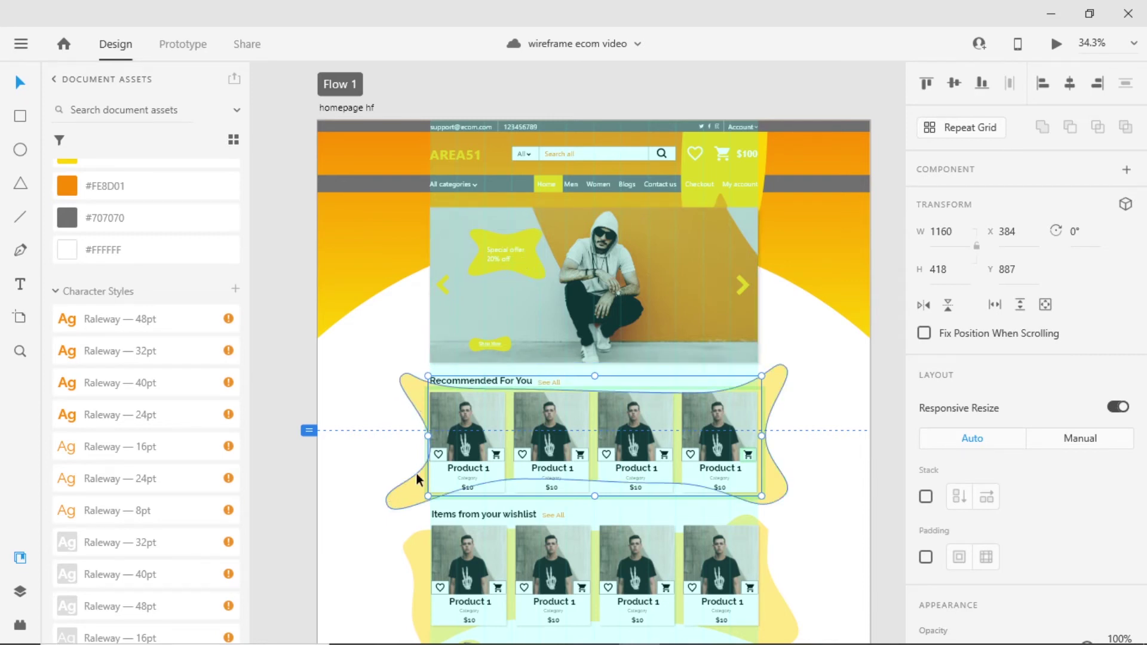
# Inspect the fill colour and transparency of the splash shape behind the Recommended For You products, leaving its settings as they are.
pyautogui.click(771, 385)
pyautogui.scroll(-3, 1008, 475)
pyautogui.scroll(-1, 1008, 475)
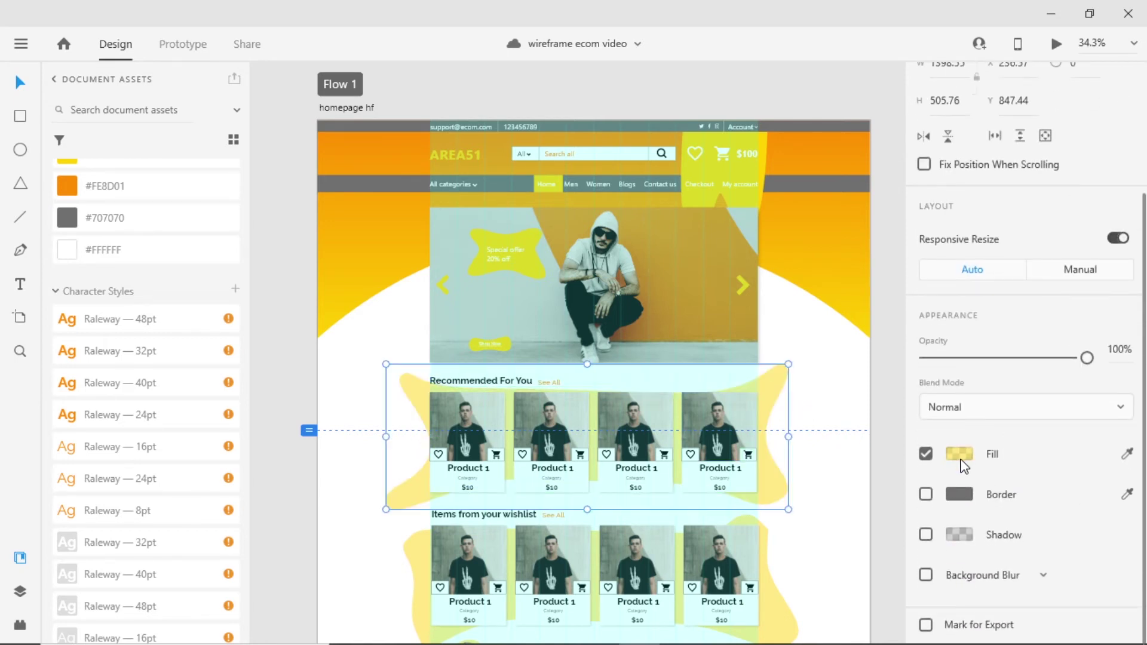
pyautogui.click(958, 454)
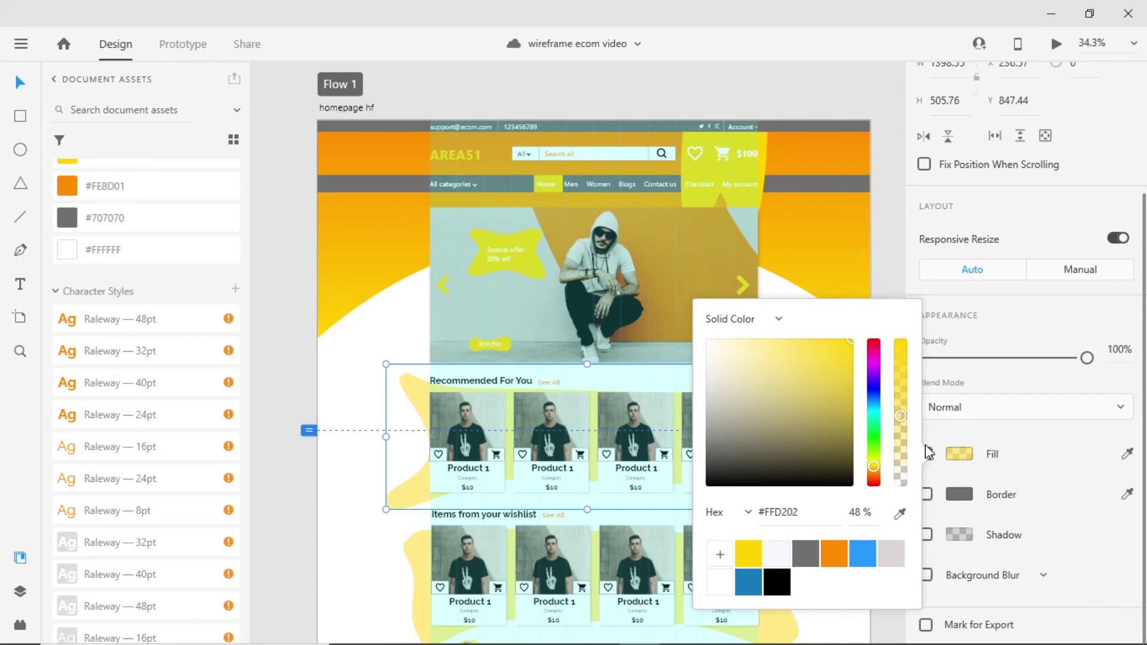
pyautogui.click(378, 507)
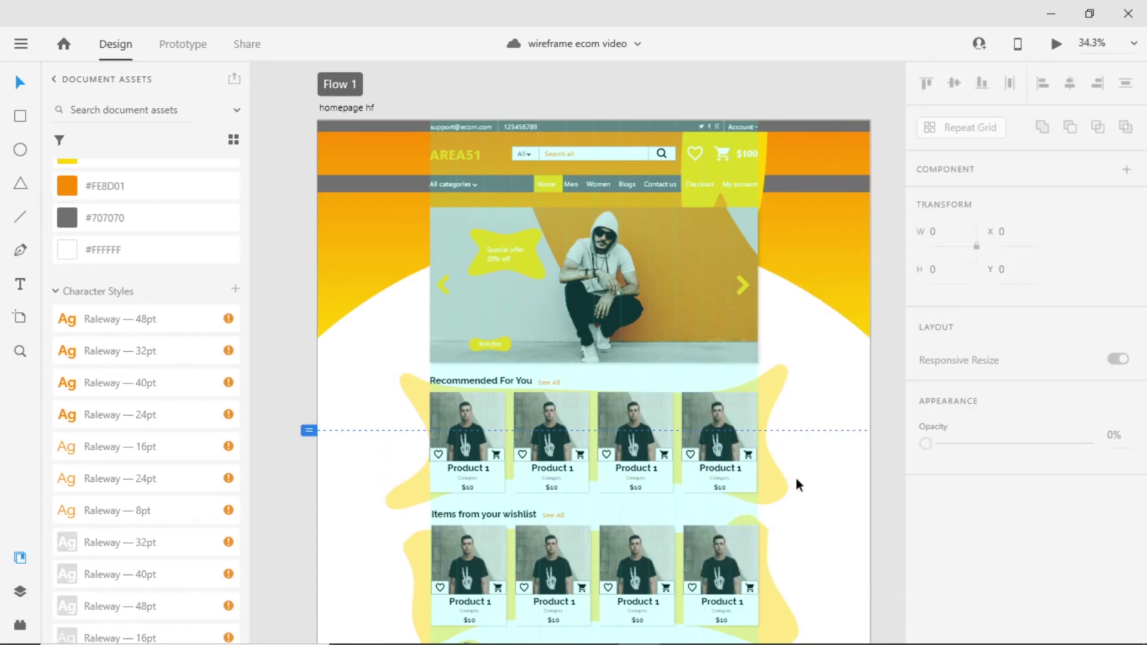
# Review the homepage sections from the recommended products through #ForHim, the offer banner, #ForHer and the blog down to the footer.
pyautogui.scroll(-3, 796, 478)
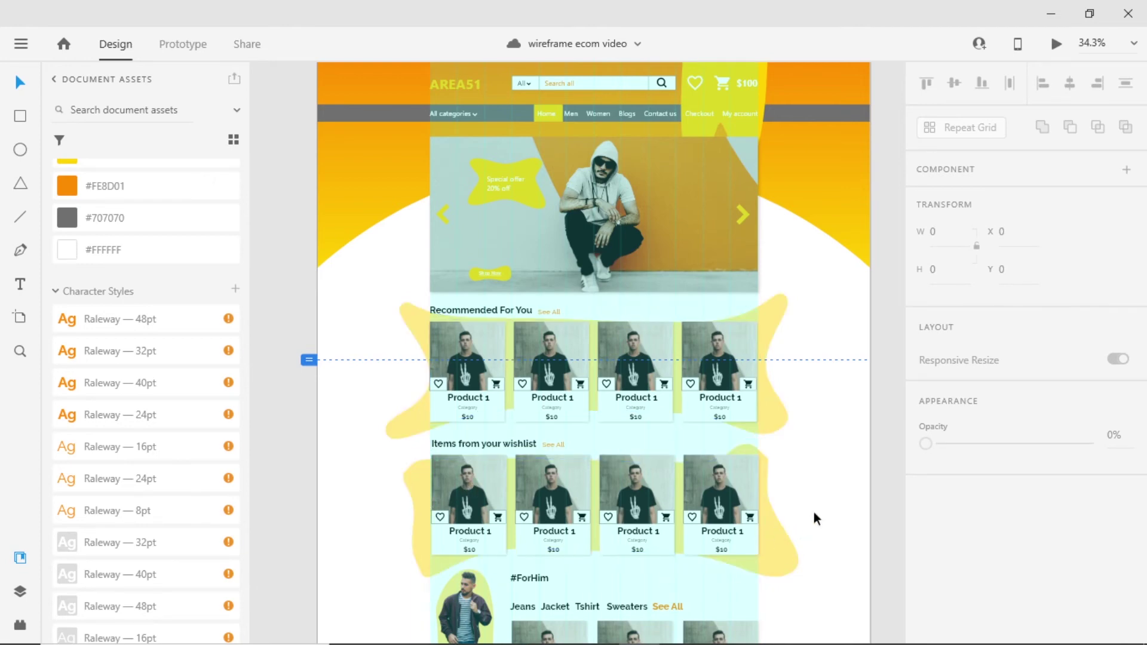
pyautogui.scroll(-4, 810, 468)
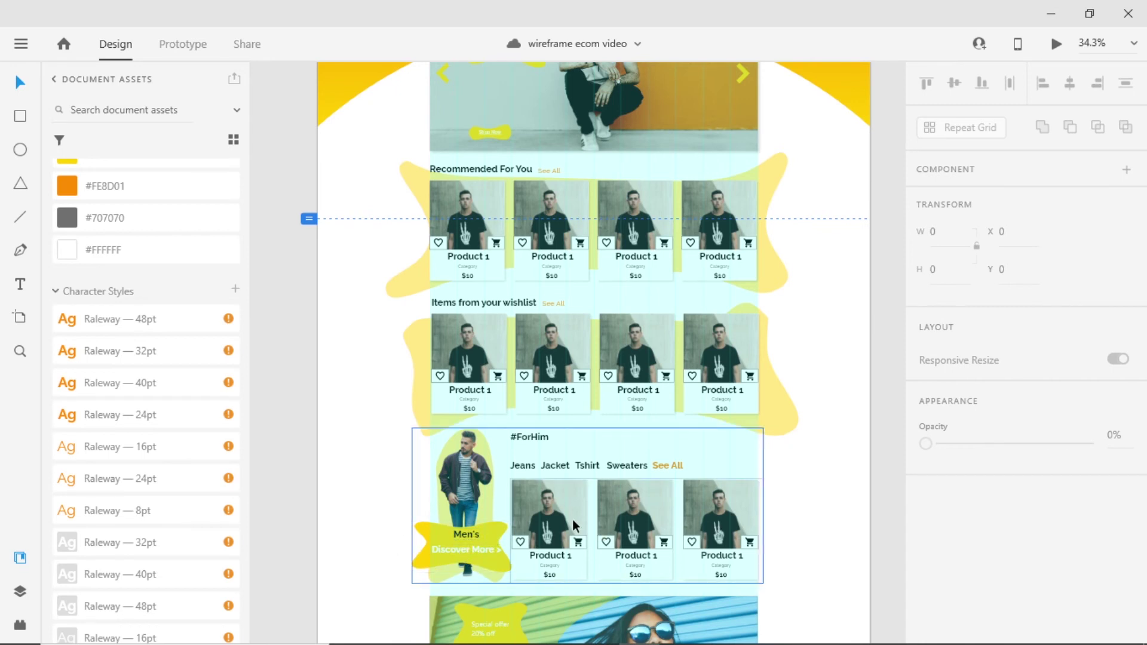
pyautogui.scroll(-3, 801, 497)
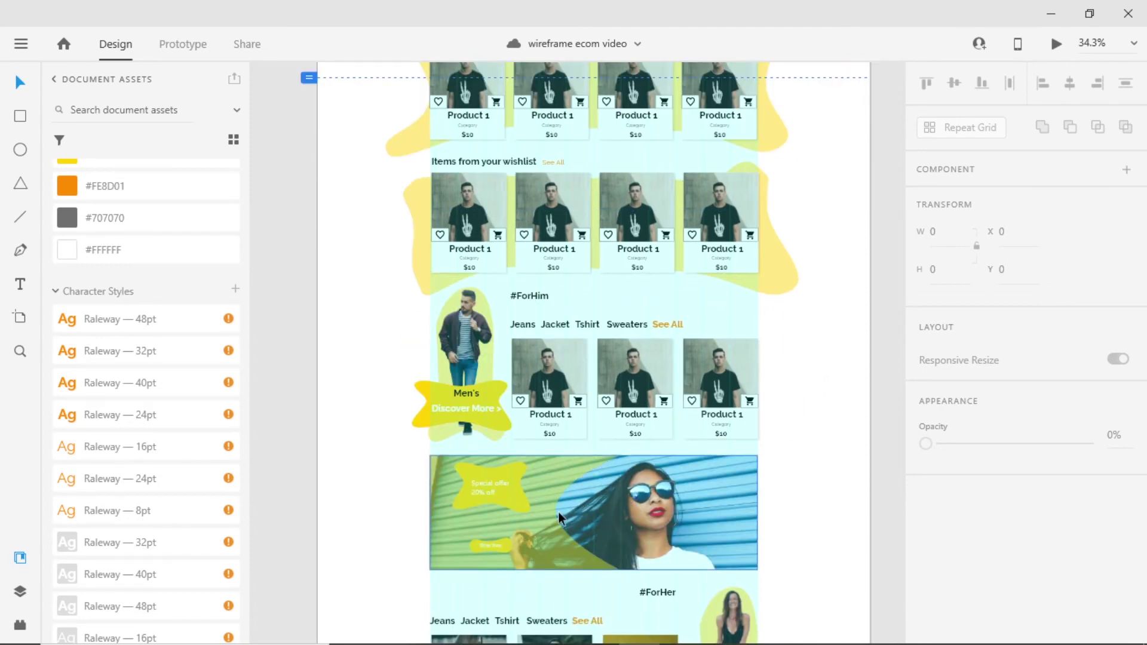
pyautogui.scroll(-2, 801, 520)
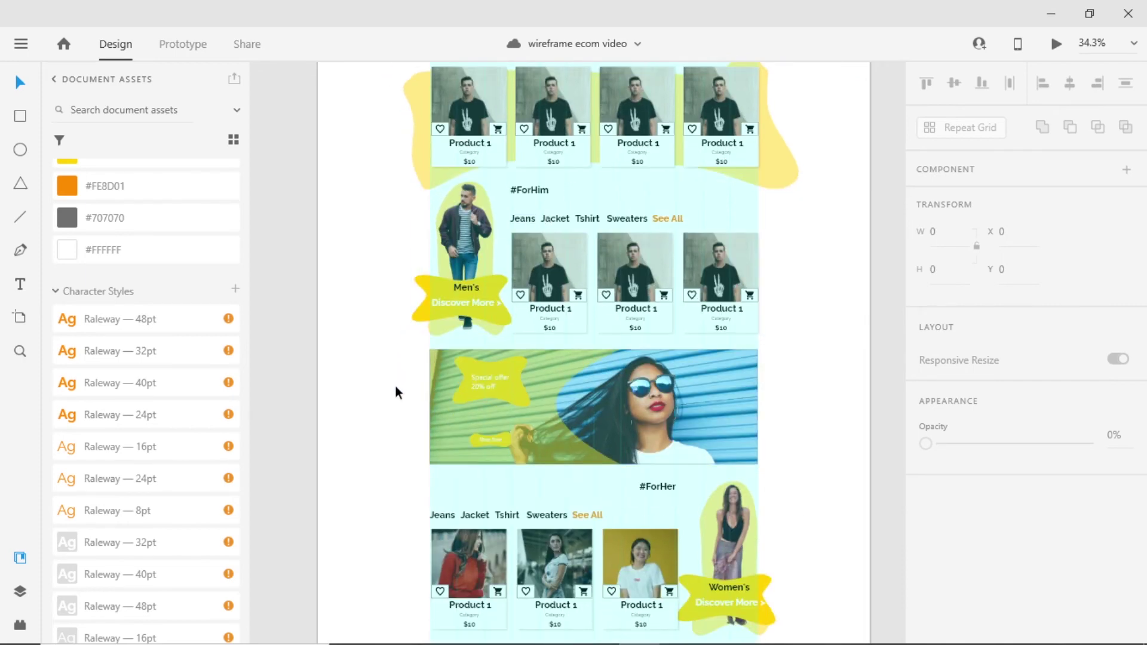
pyautogui.scroll(-1, 395, 385)
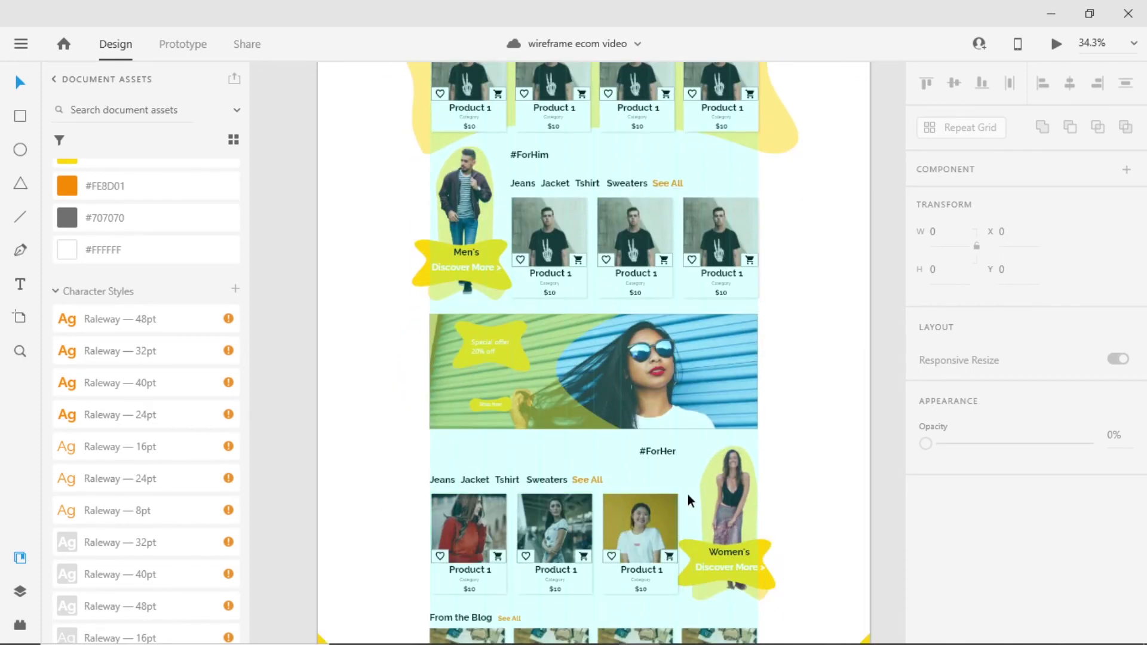
pyautogui.scroll(-4, 793, 489)
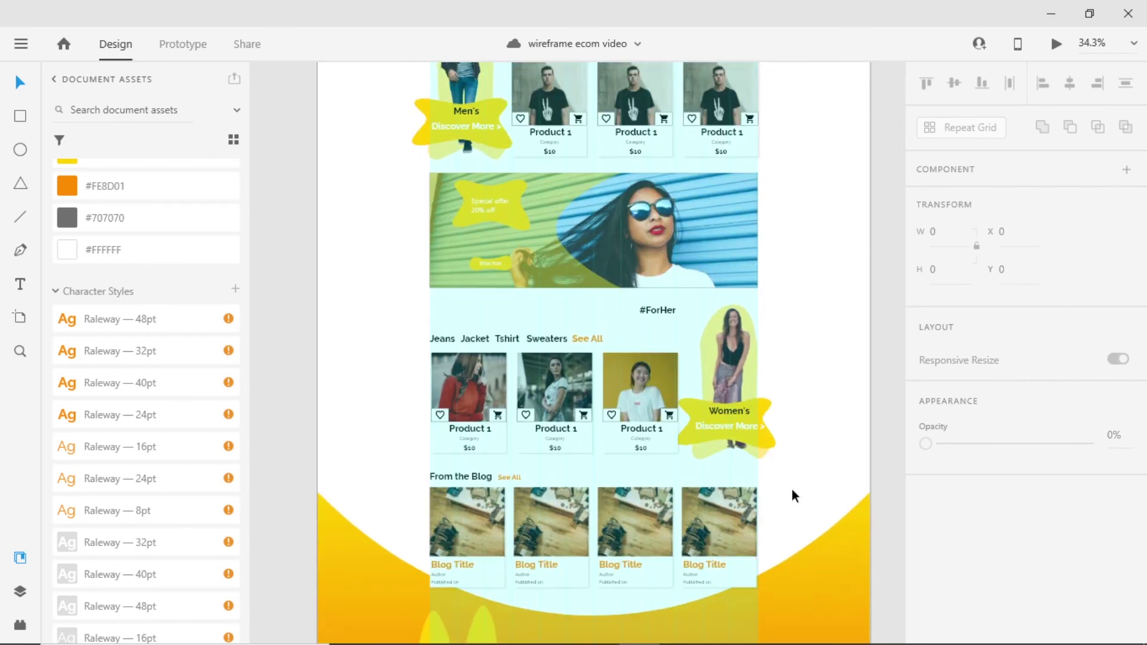
pyautogui.scroll(1, 445, 443)
pyautogui.scroll(-3, 783, 505)
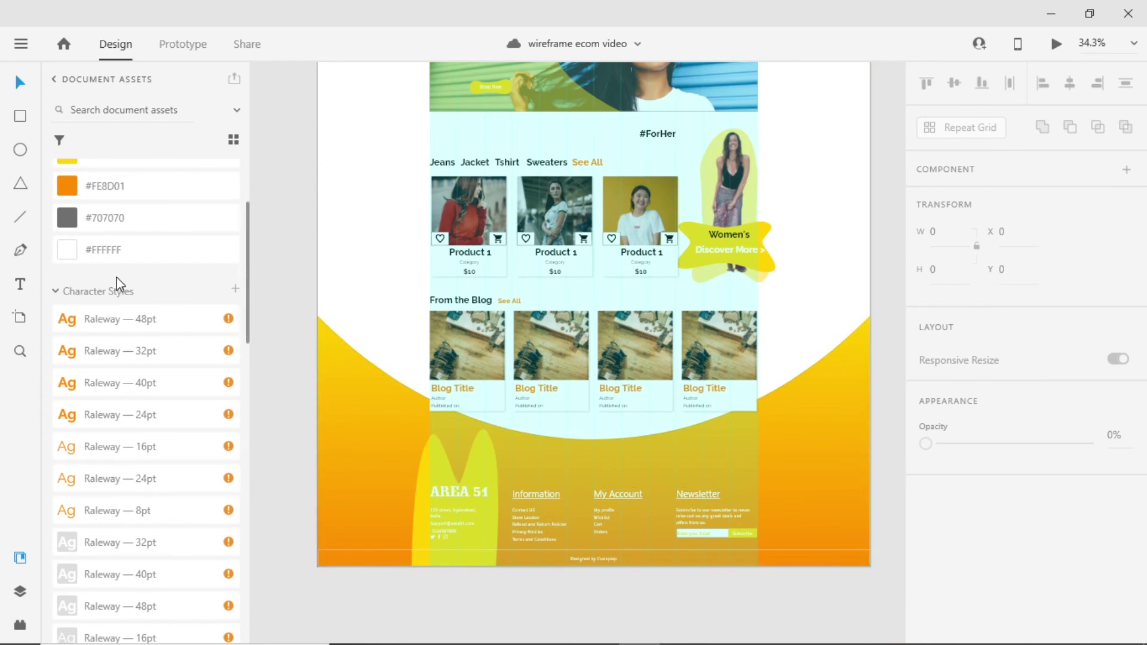
# Look through the saved components in the document assets and preview the wireframe ecom video homepage.
pyautogui.scroll(-2, 140, 350)
pyautogui.scroll(-10, 140, 349)
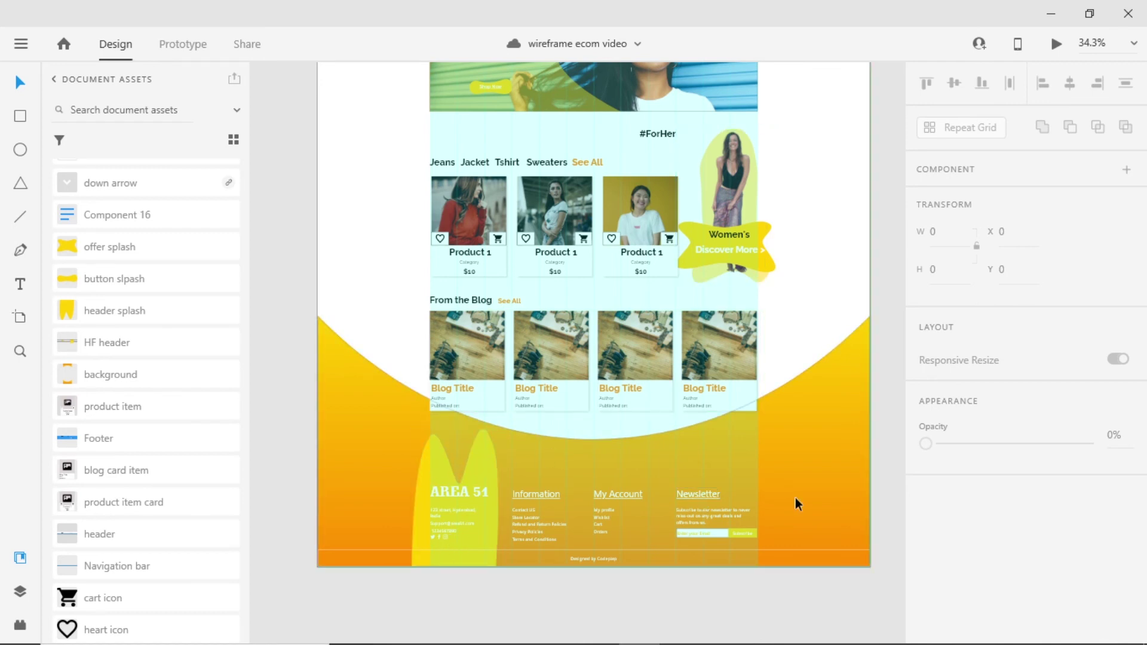
pyautogui.scroll(4, 794, 497)
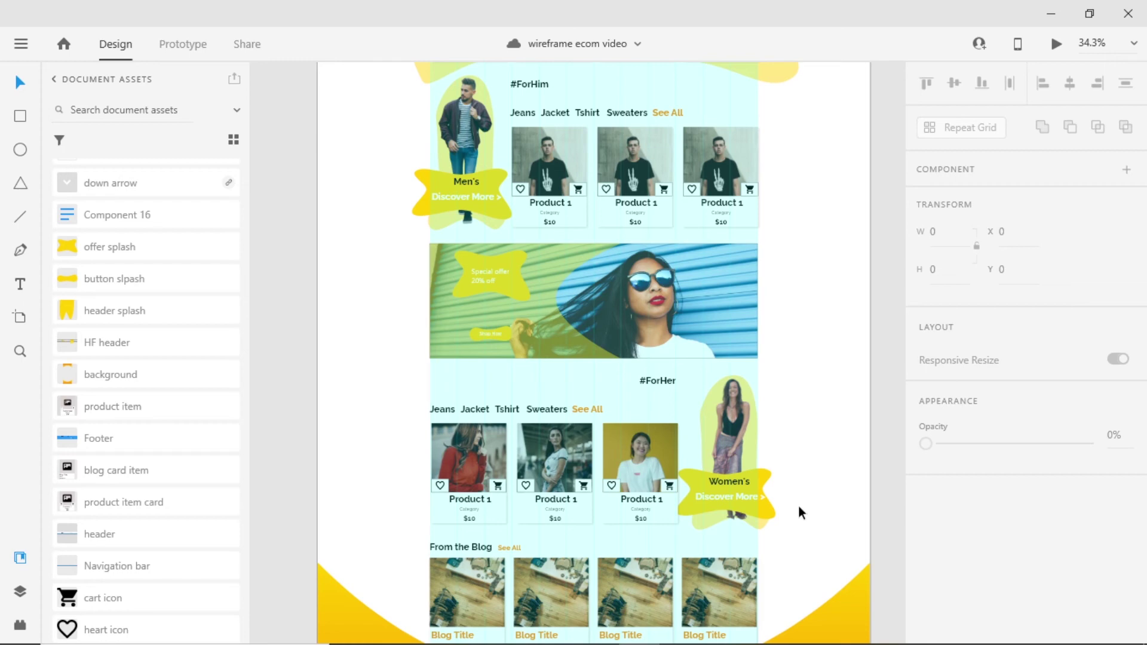
pyautogui.hotkey('ctrl', 'Return')
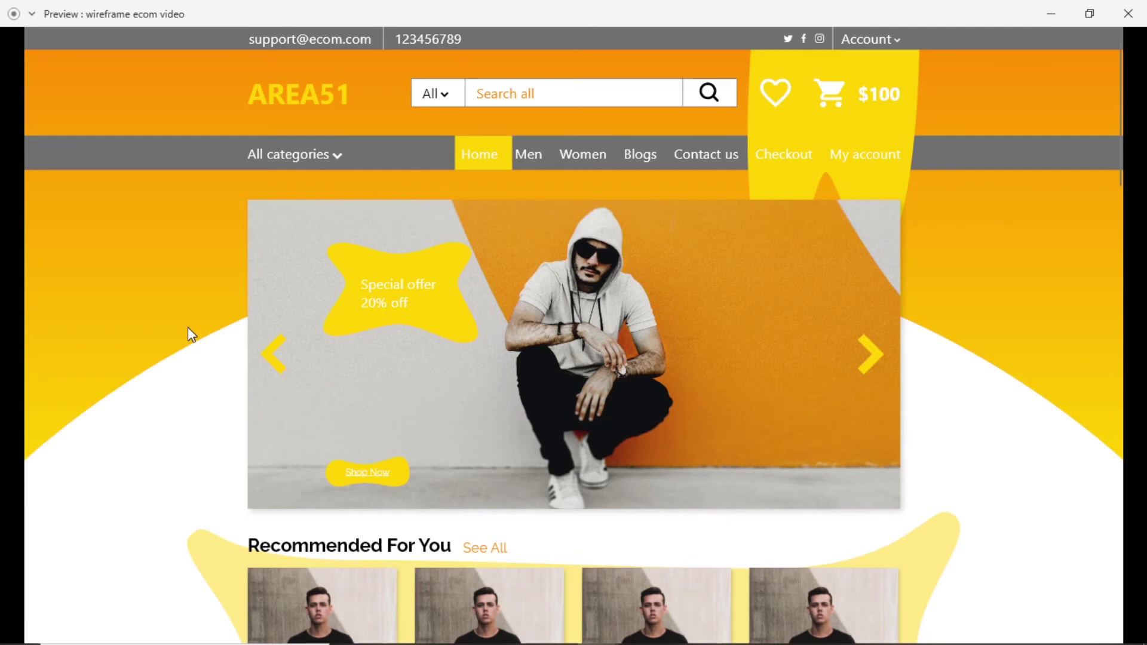
# Switch to the Area 51 high fidelity document and examine its Style Guide colours and fonts and its Homepage artboard.
pyautogui.hotkey('alt', 'Tab')
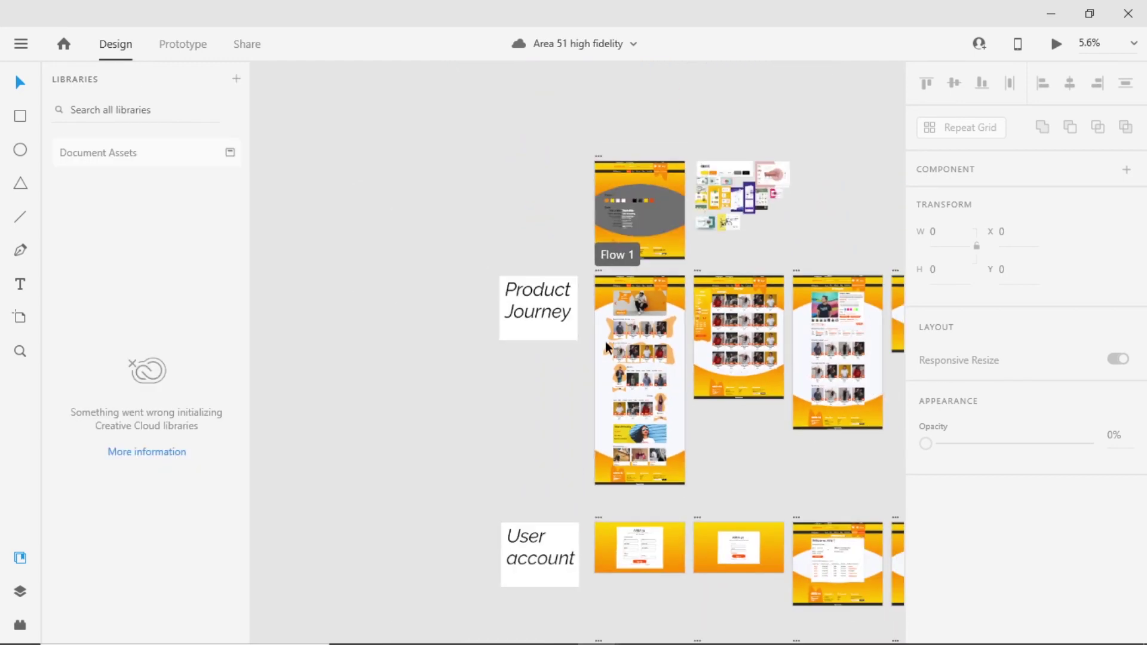
pyautogui.scroll(5, 464, 289)
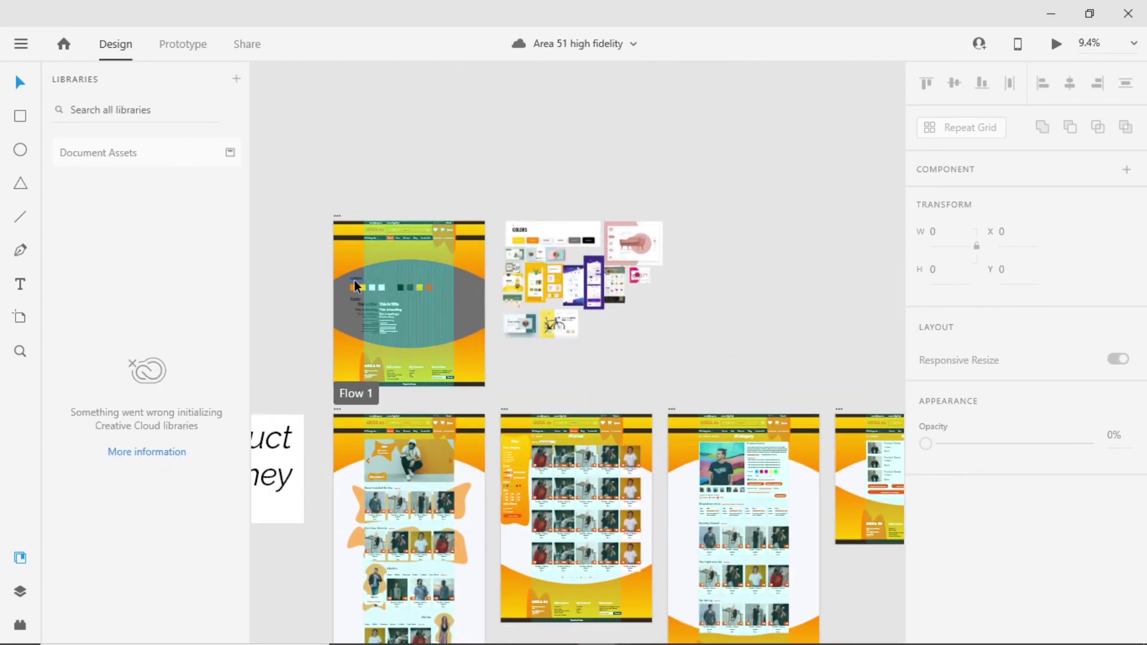
pyautogui.scroll(5, 353, 281)
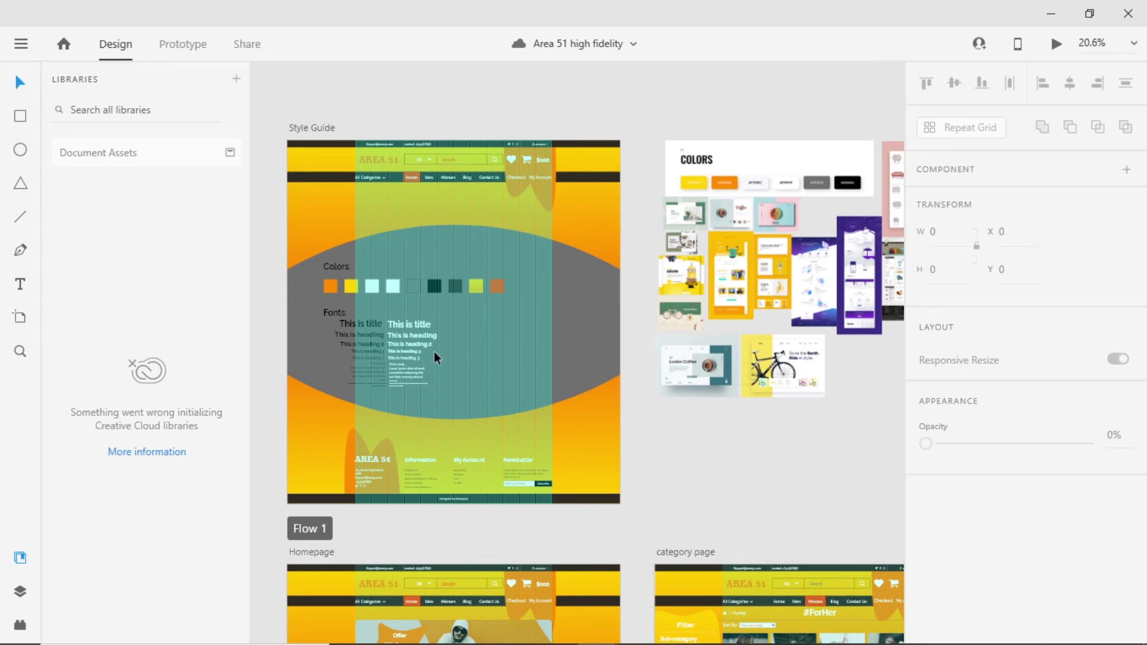
pyautogui.moveTo(473, 400); pyautogui.dragTo(519, 366)
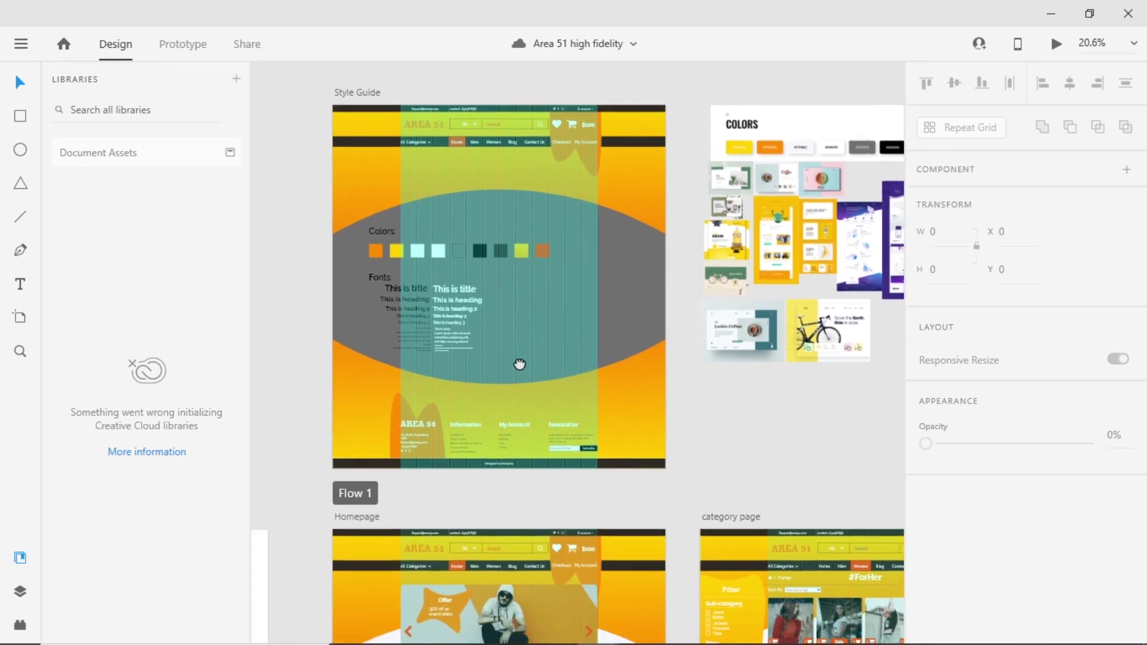
pyautogui.scroll(-5, 520, 382)
pyautogui.scroll(-3, 643, 425)
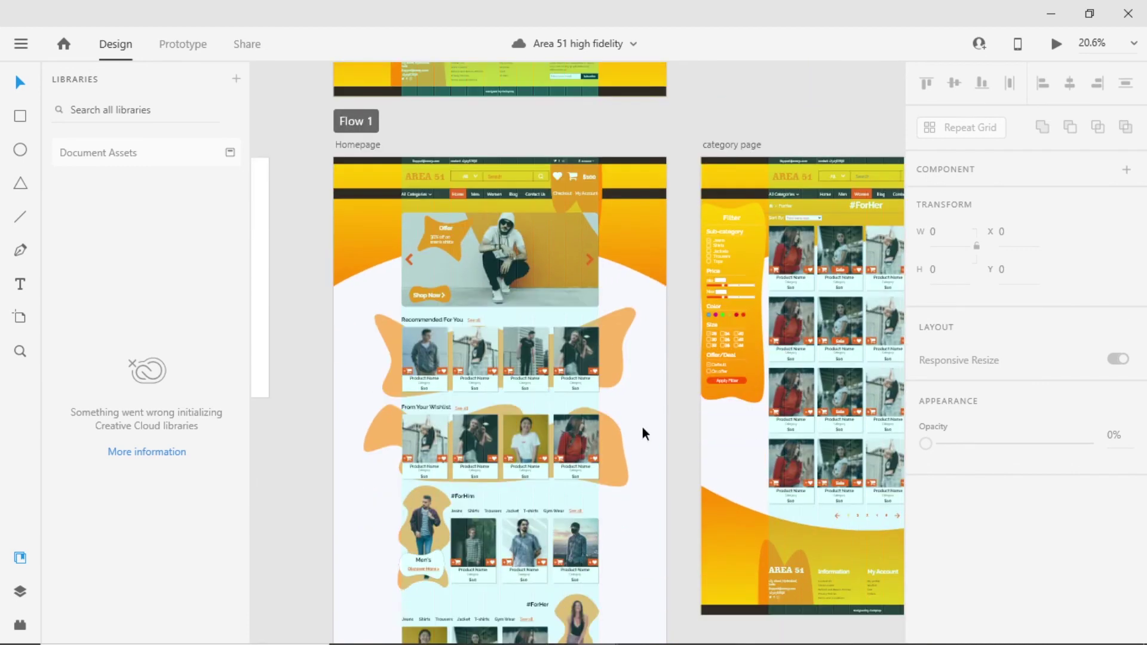
pyautogui.scroll(-2, 641, 428)
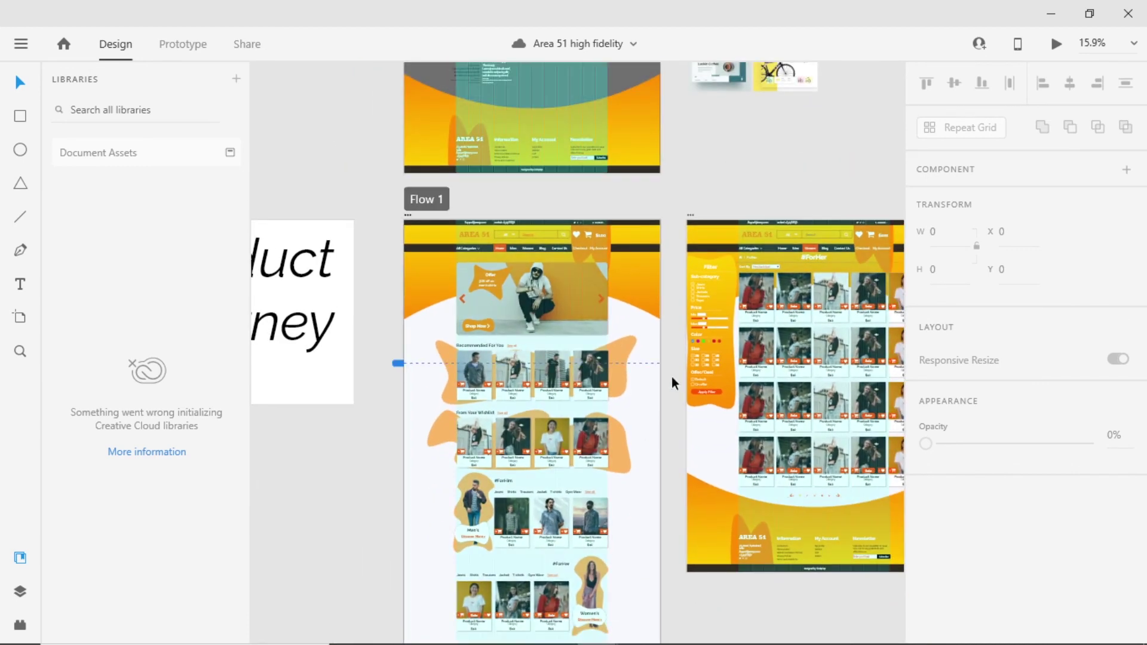
# Preview the Area 51 high fidelity homepage and review its banner, product sections, deal of the day and blog section.
pyautogui.click(1056, 45)
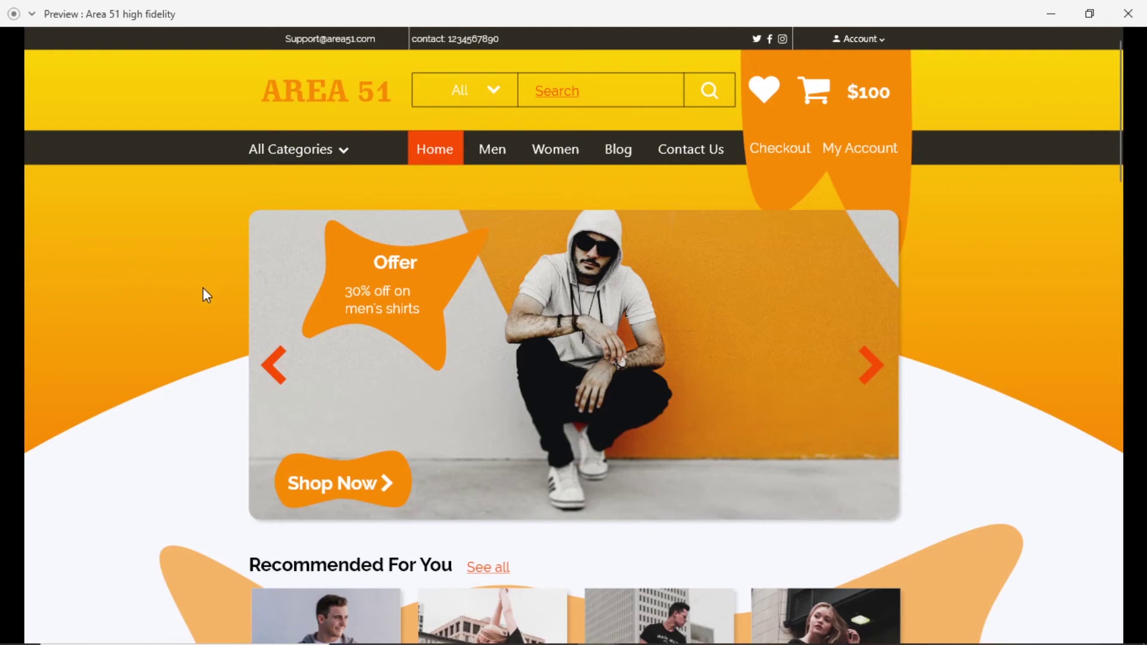
pyautogui.scroll(-6, 203, 289)
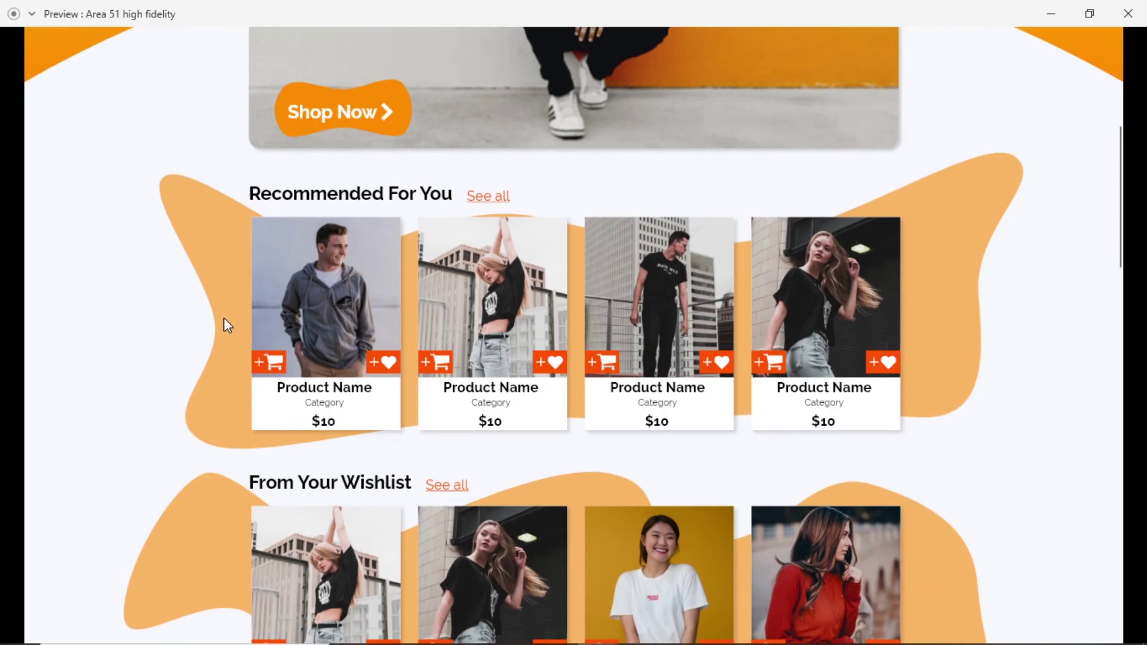
pyautogui.scroll(-14, 225, 323)
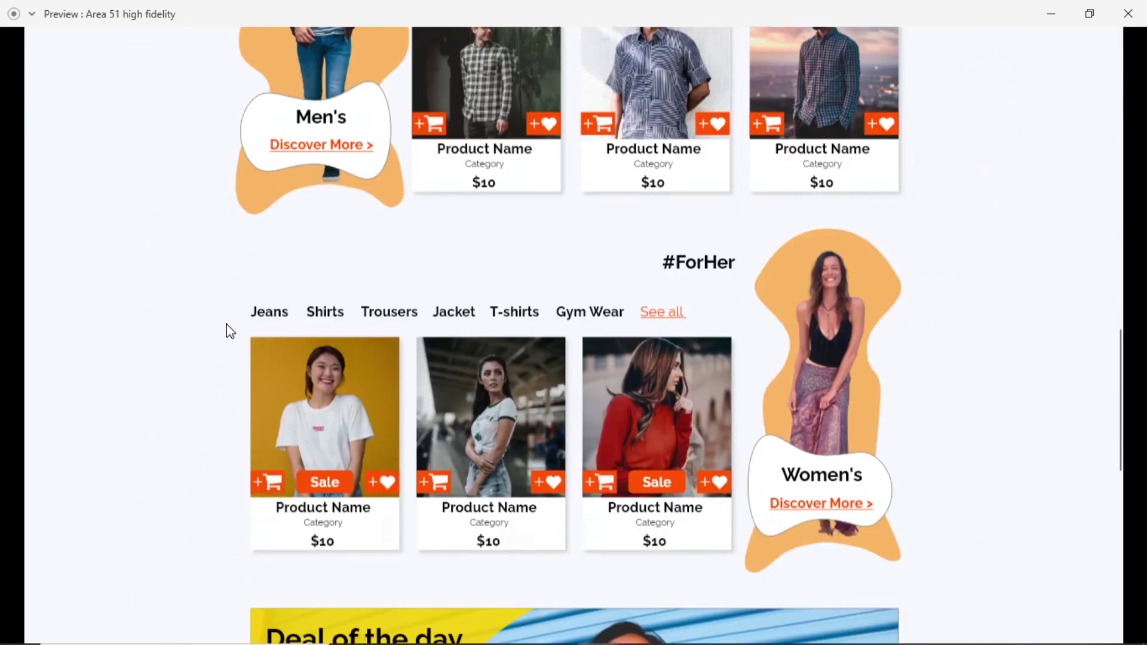
pyautogui.scroll(-12, 228, 328)
pyautogui.scroll(5, 227, 327)
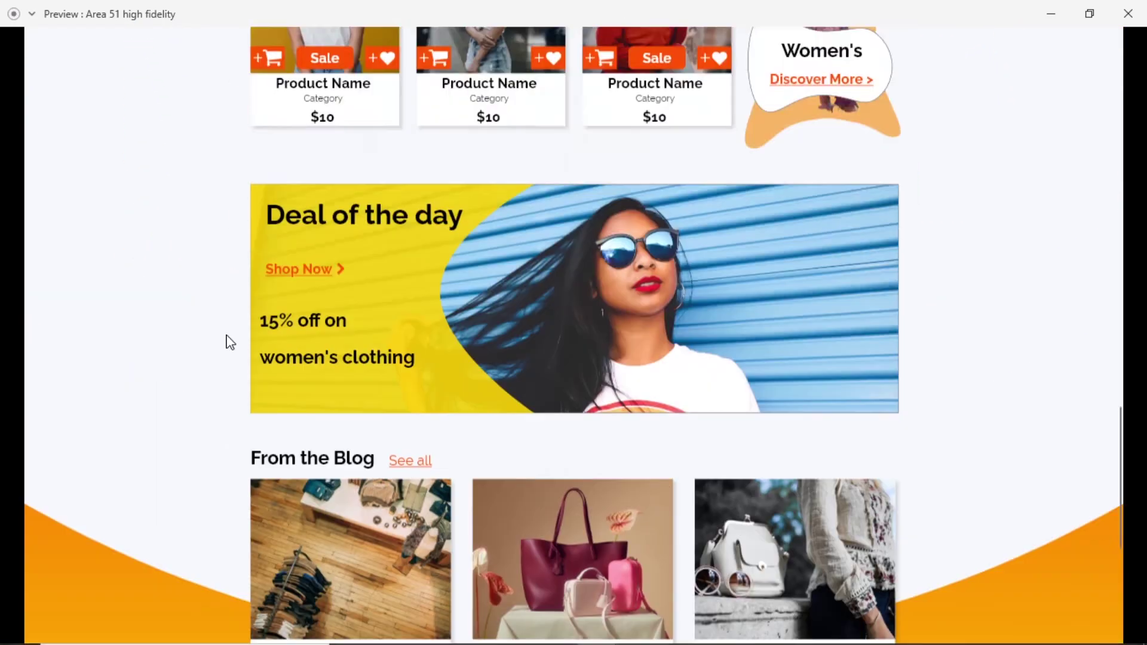
pyautogui.scroll(20, 227, 342)
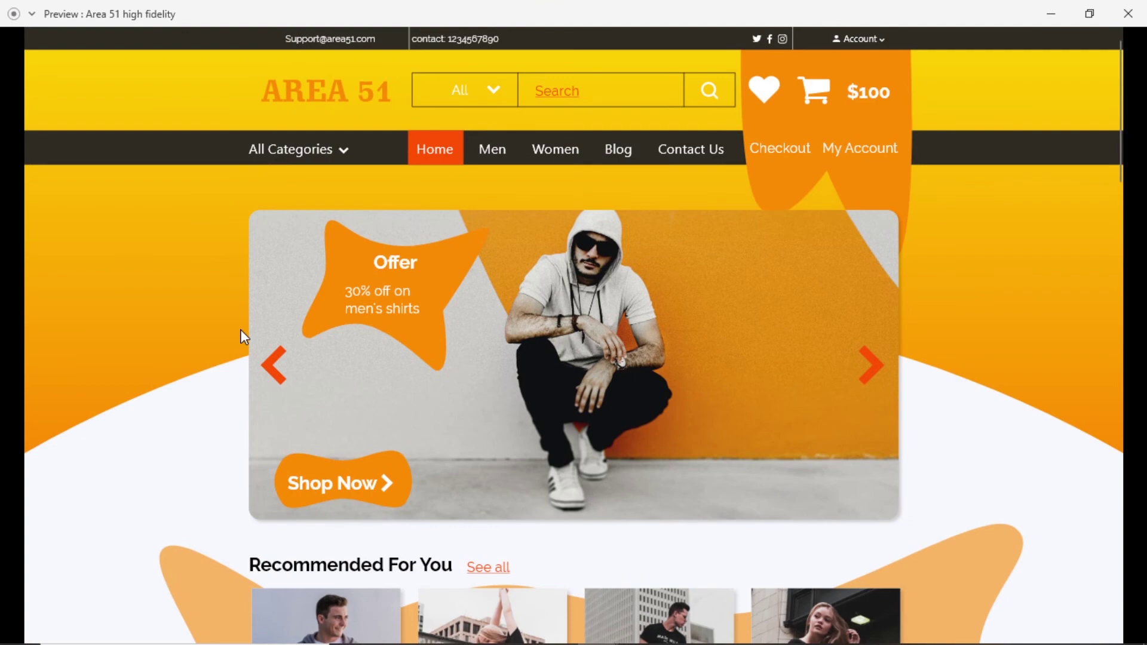
# View the #ForHer category page in the preview, examining its filter options and product grid.
pyautogui.click(240, 329)
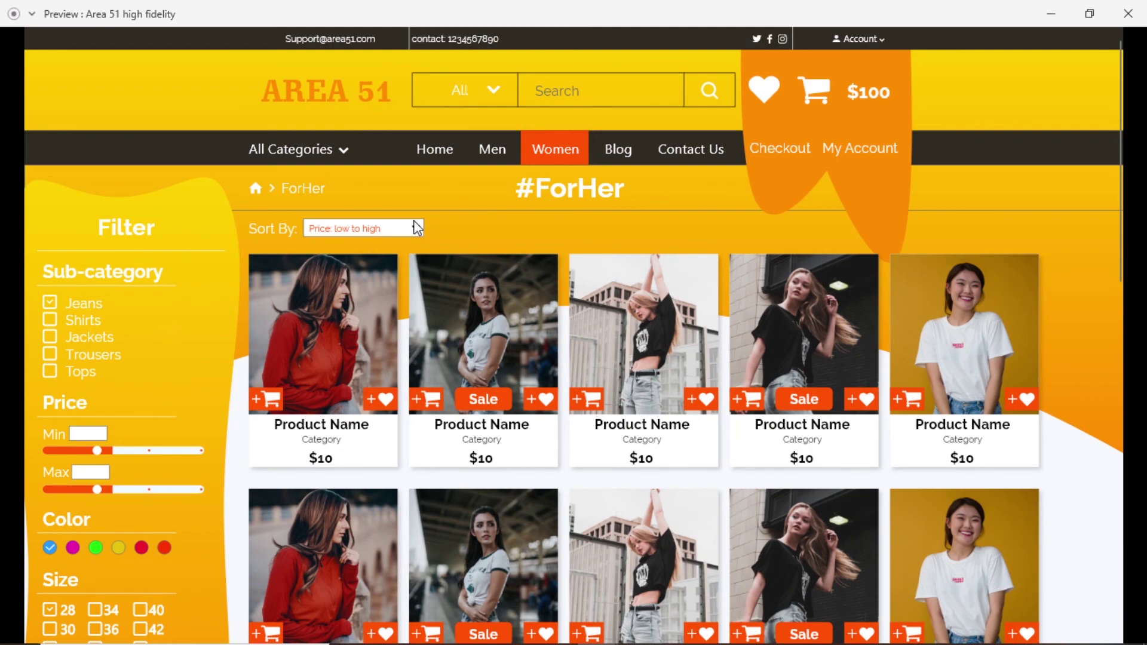
pyautogui.scroll(-3, 124, 270)
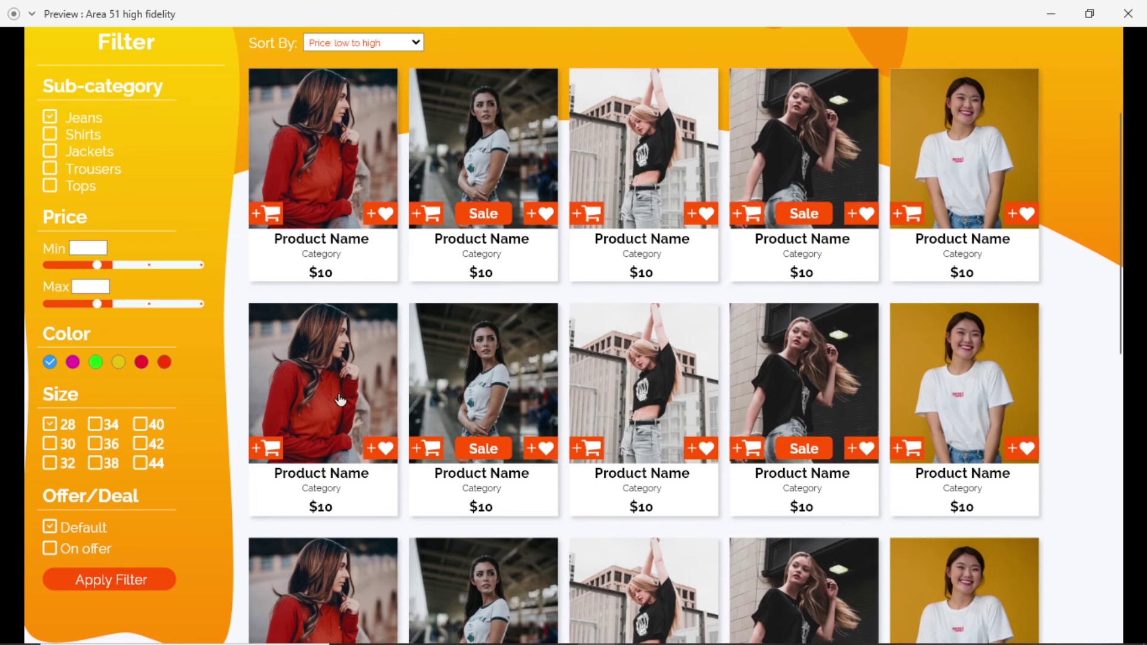
pyautogui.scroll(3, 566, 418)
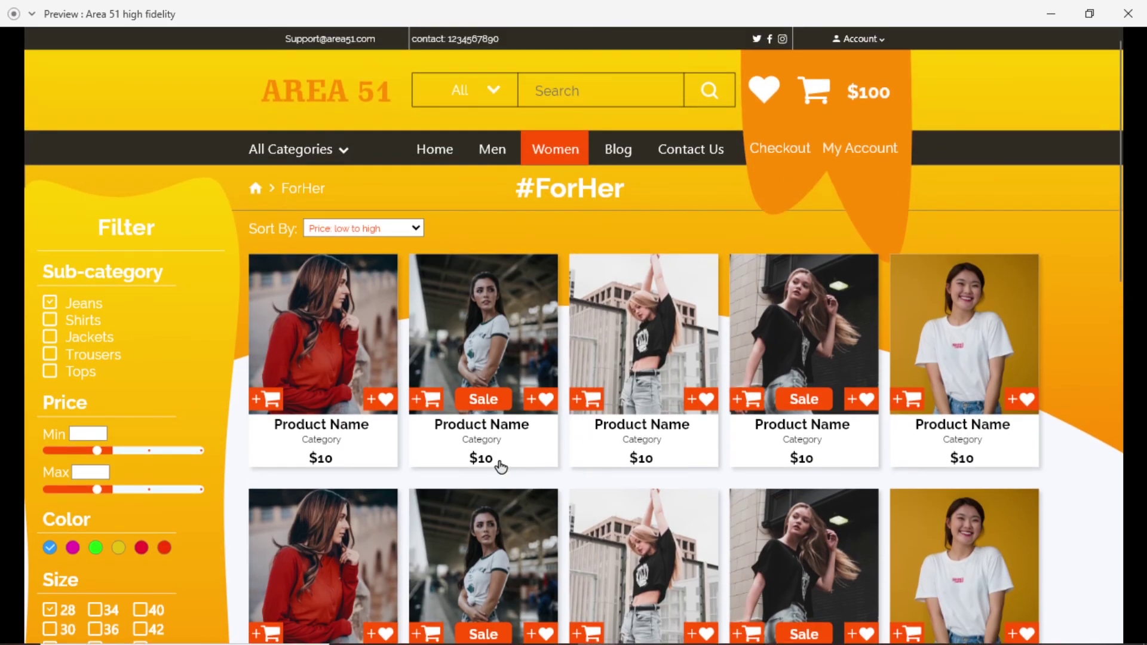
# Open a product from the #ForHer page and examine its product details and customer reviews.
pyautogui.click(484, 407)
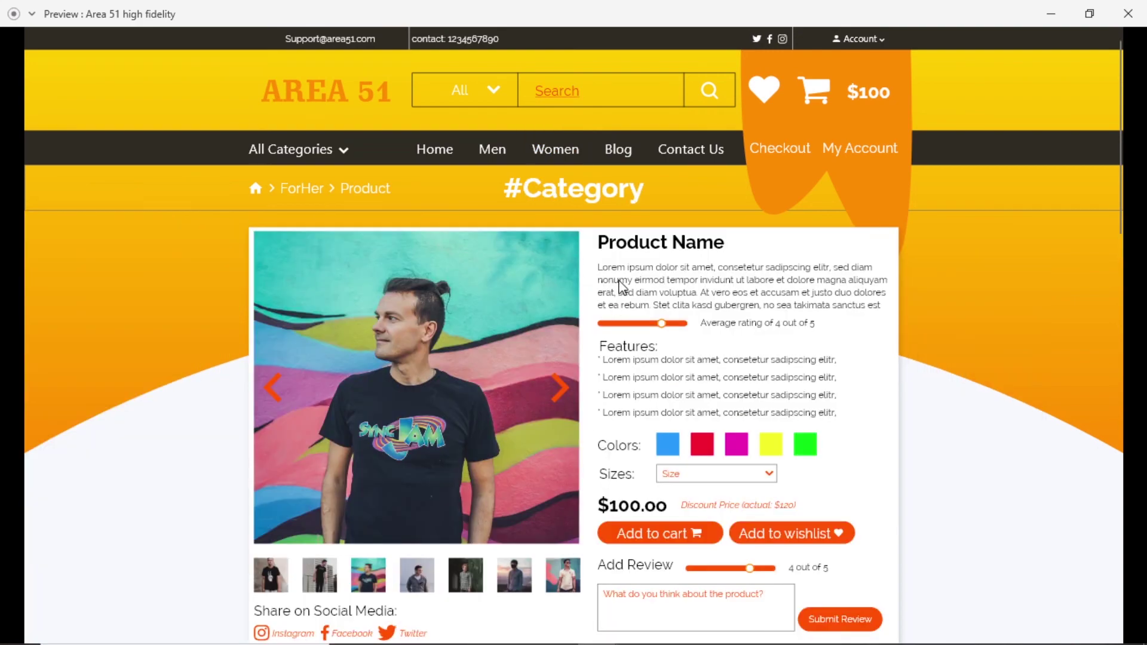
pyautogui.scroll(-3, 938, 393)
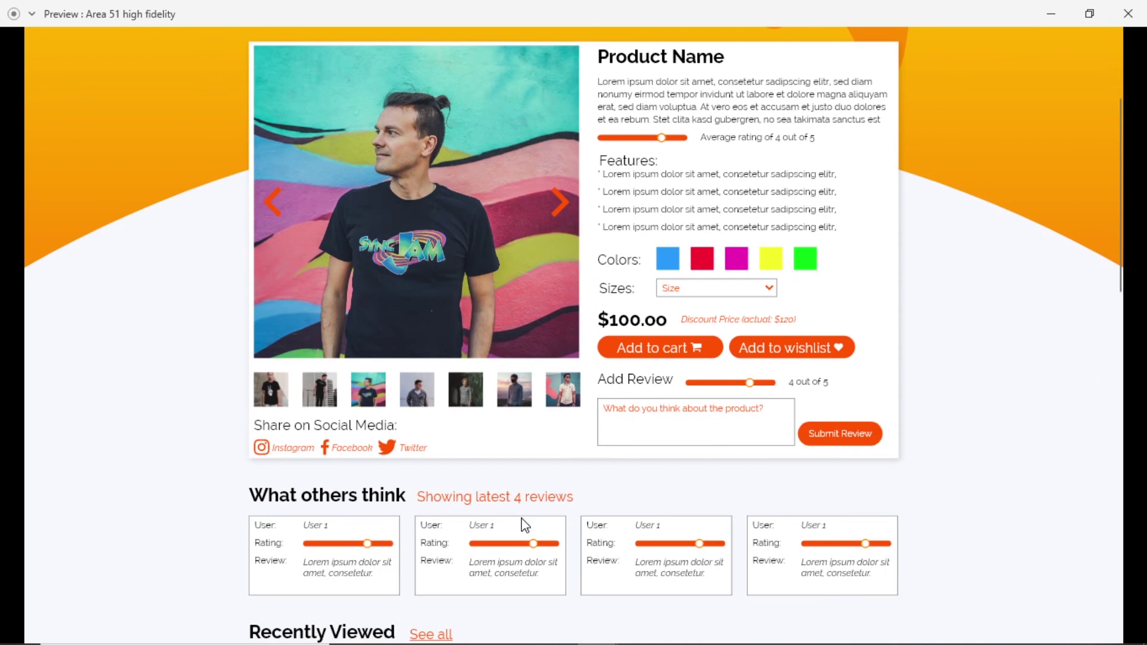
pyautogui.click(735, 362)
pyautogui.scroll(-3, 853, 410)
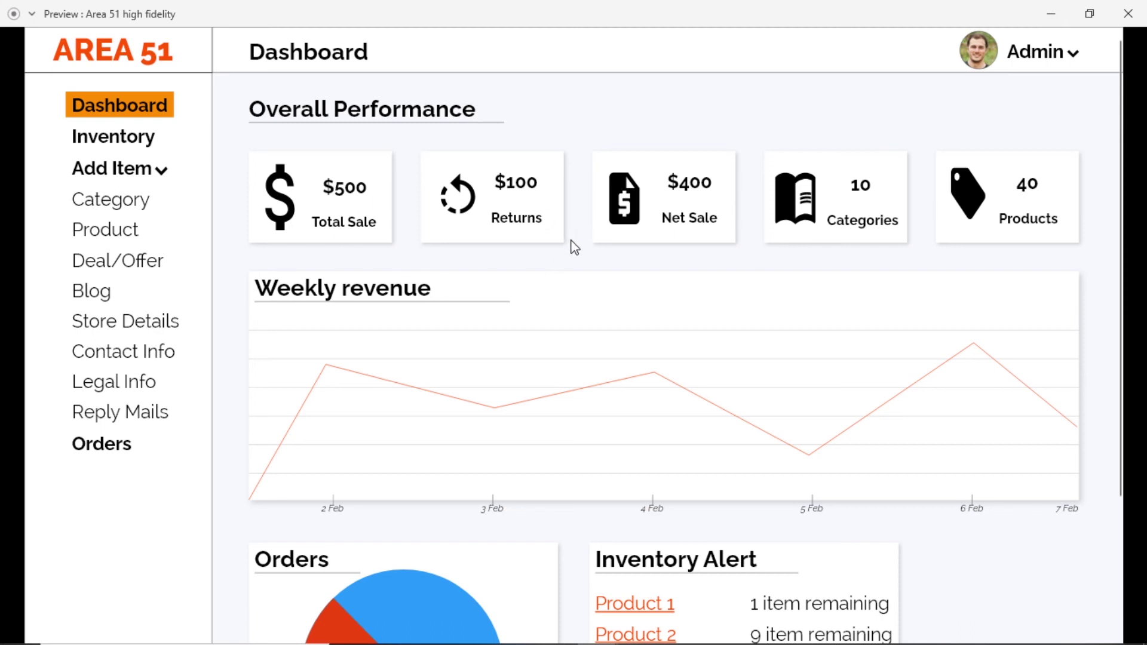
# Examine the admin Dashboard page's weekly revenue chart, orders chart and inventory alert list.
pyautogui.scroll(-3, 577, 246)
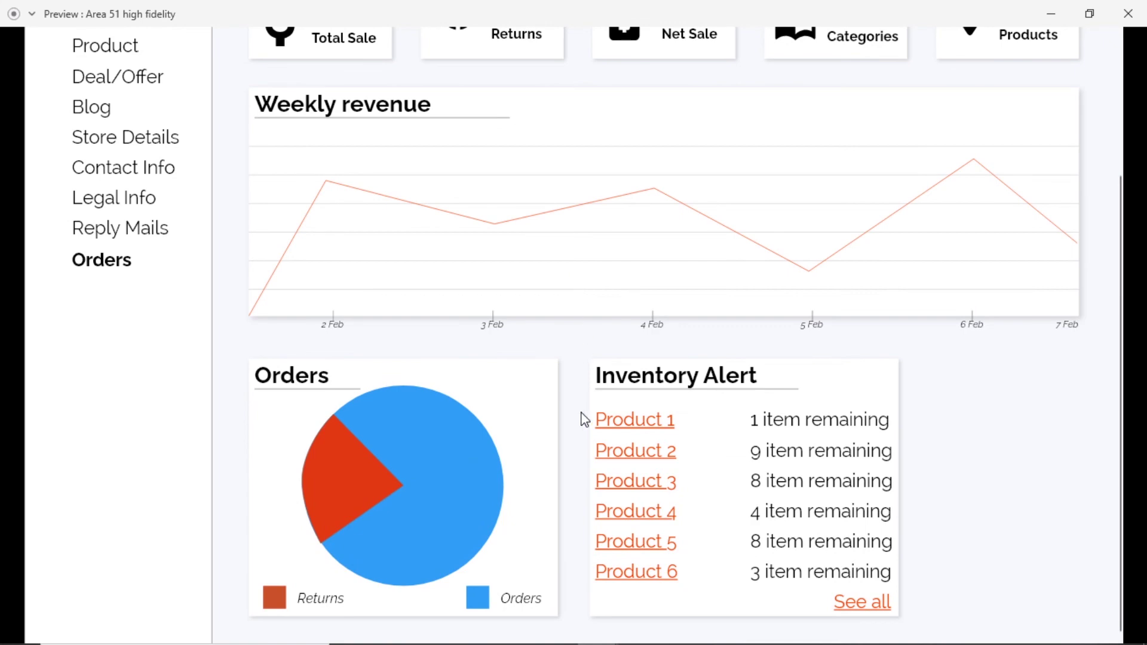
pyautogui.scroll(3, 582, 427)
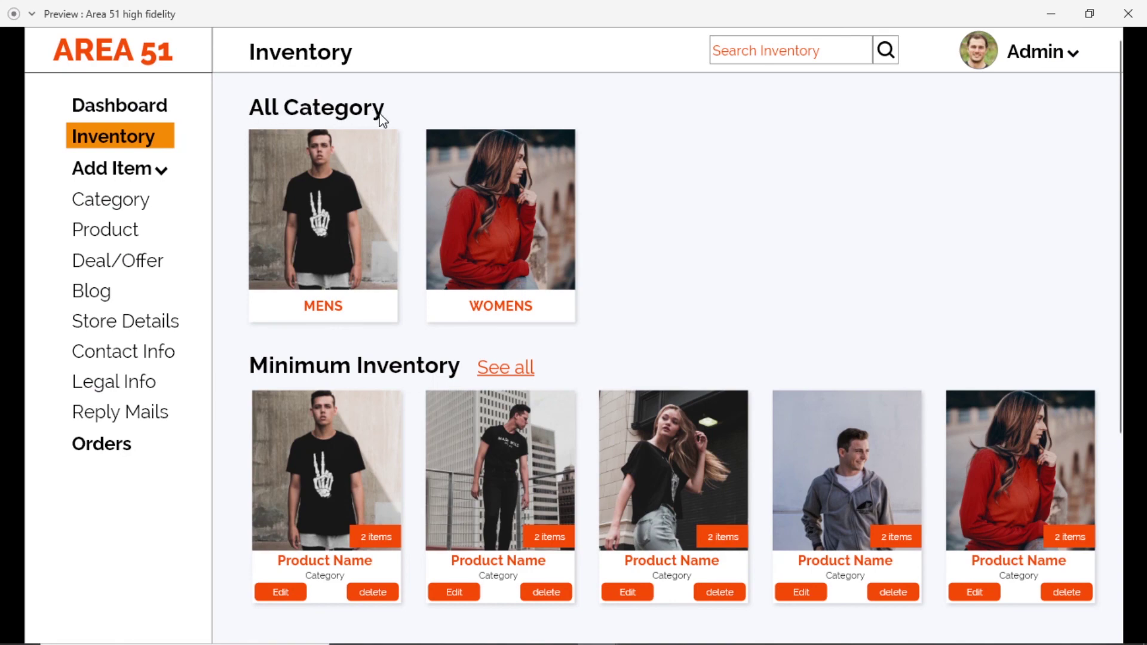
# Examine the admin Inventory page's All Category, Minimum Inventory and All Inventory sections.
pyautogui.scroll(-3, 538, 334)
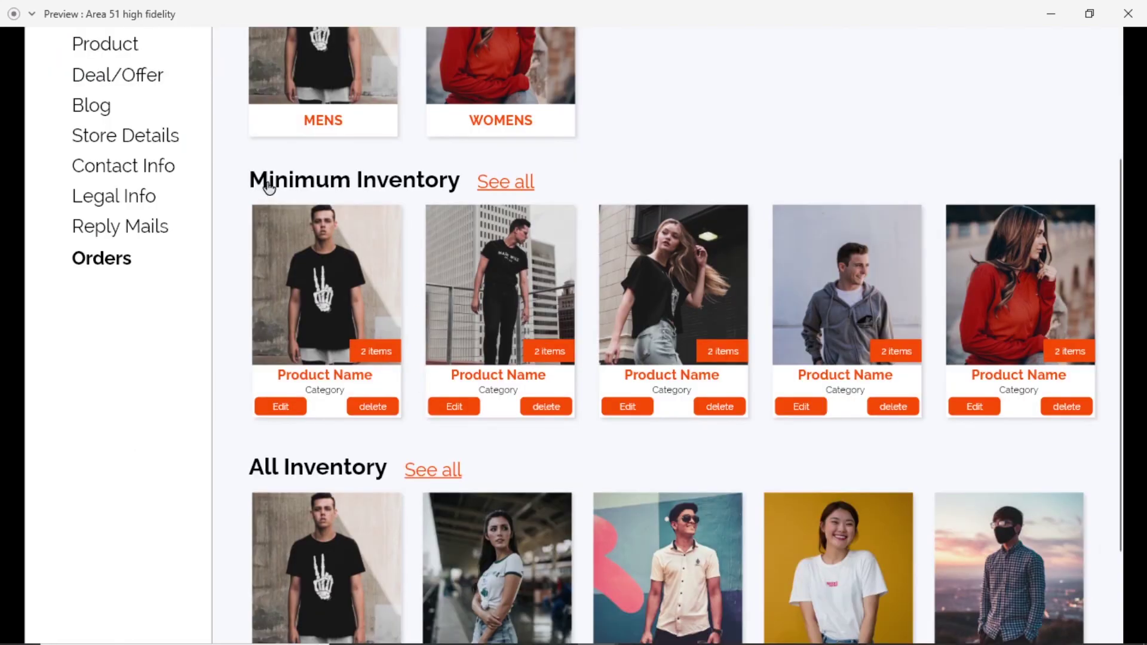
pyautogui.scroll(-2, 566, 209)
pyautogui.scroll(5, 571, 385)
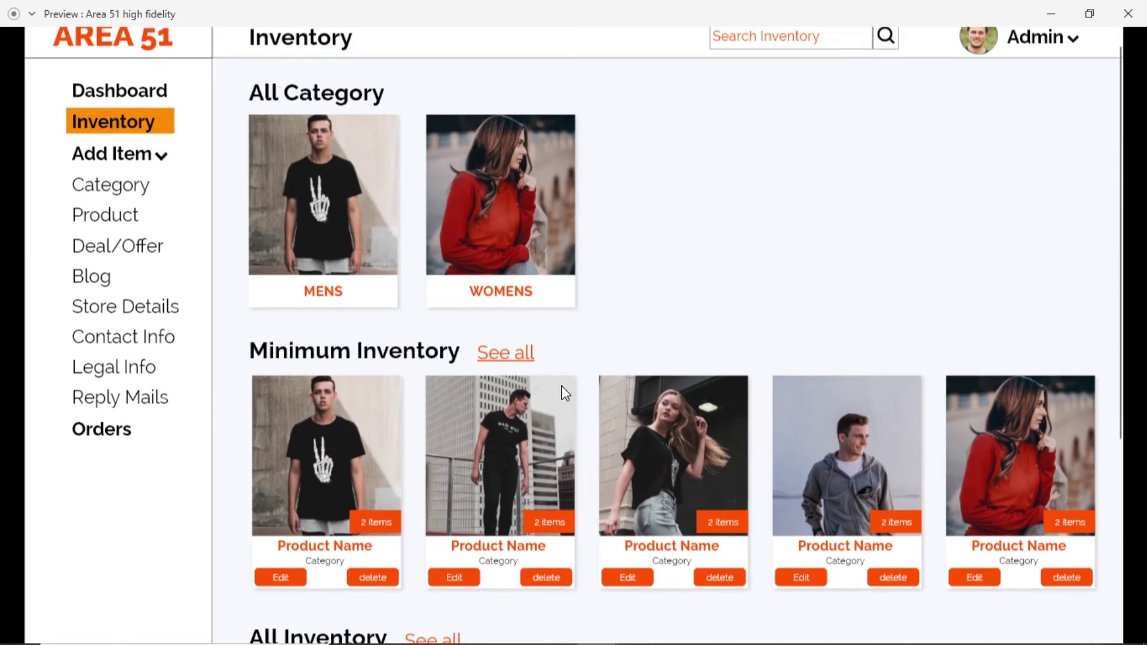
# Open the full Minimum Inventory list and examine its product grid down to the page numbers.
pyautogui.click(517, 372)
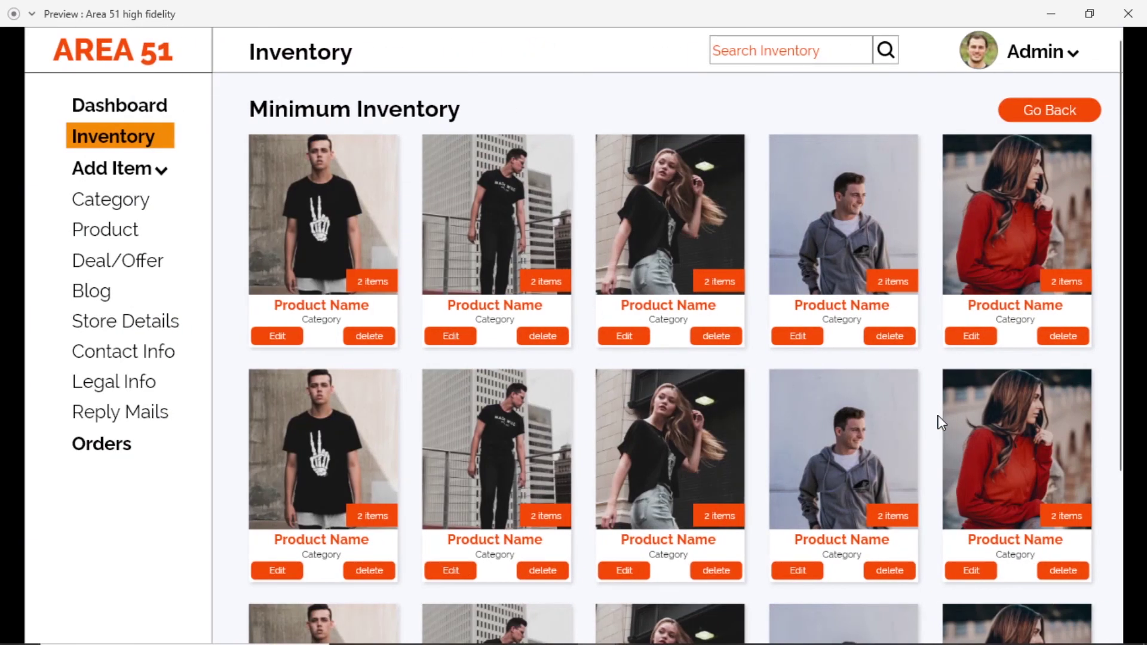
pyautogui.scroll(-4, 583, 430)
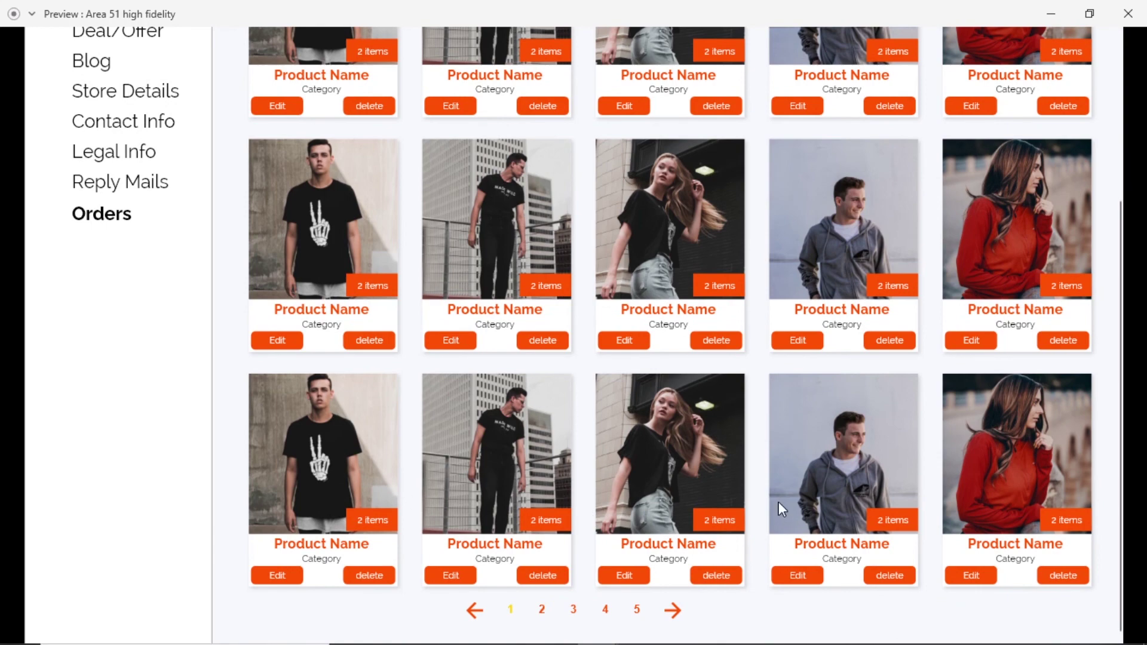
pyautogui.scroll(4, 604, 489)
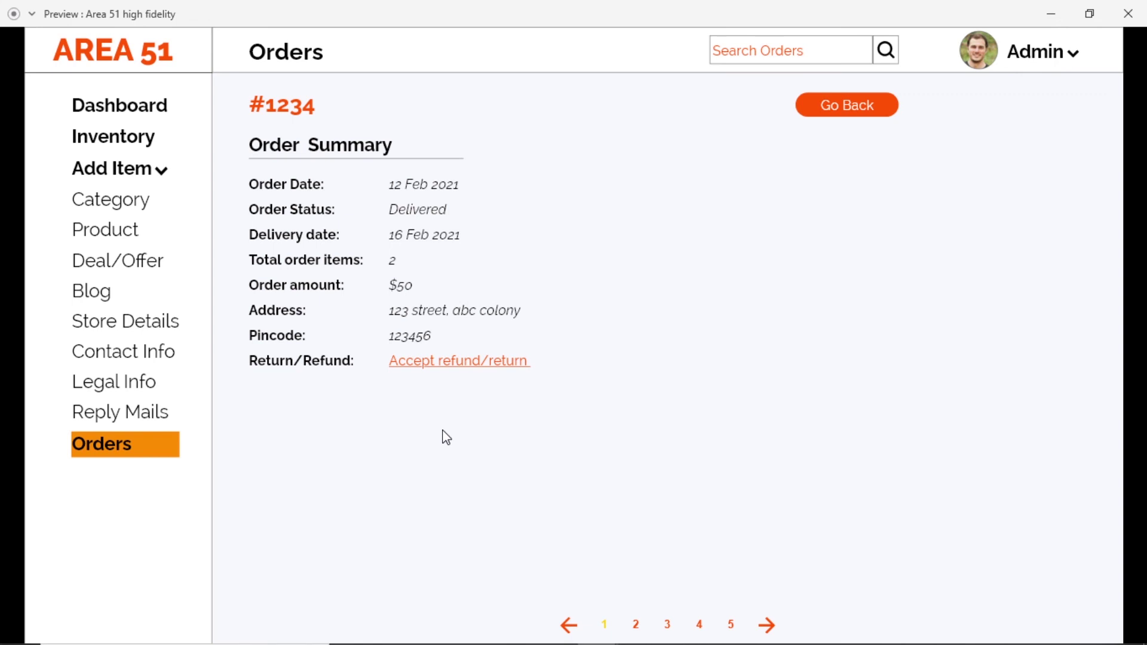
# Switch from the prototype preview back to the Area 51 high fidelity design canvas in Adobe XD.
pyautogui.hotkey('alt', 'Tab')
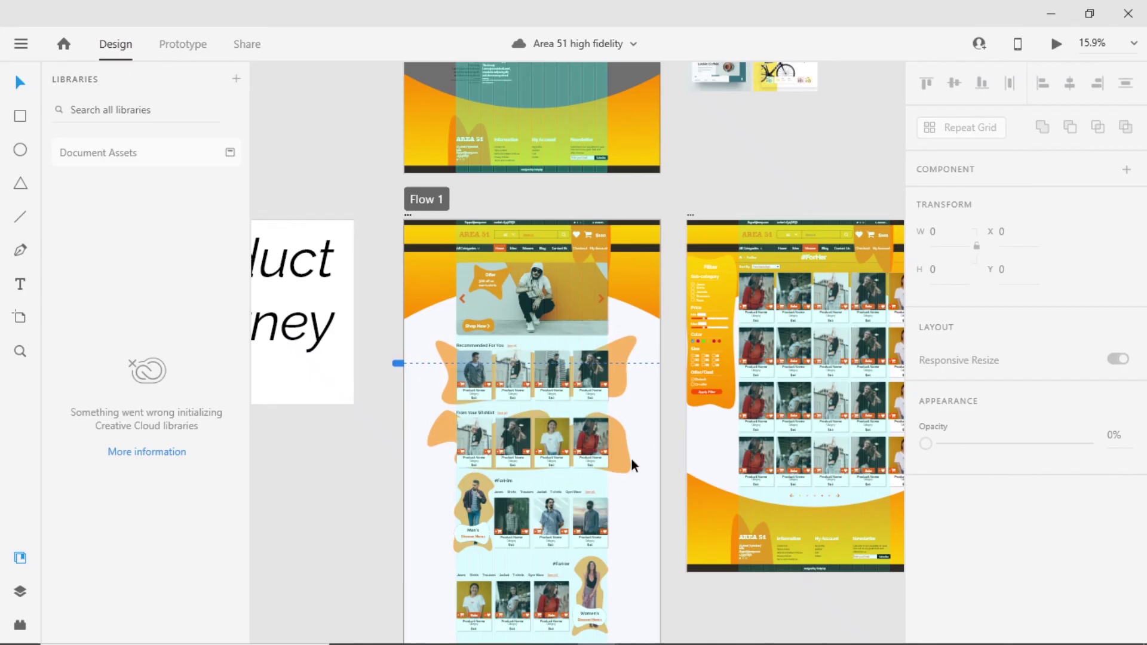